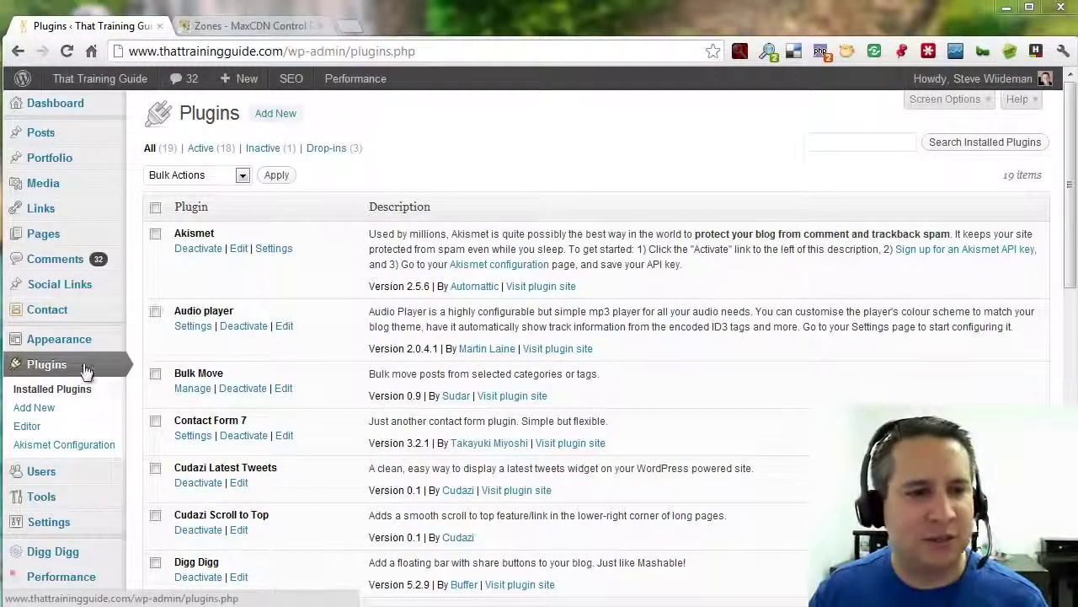
Search the plugin directory for 'W3 Total Cache', showing version 0.9.2.4 already installed.
{"action": "left_click", "coordinate": [285, 113]}
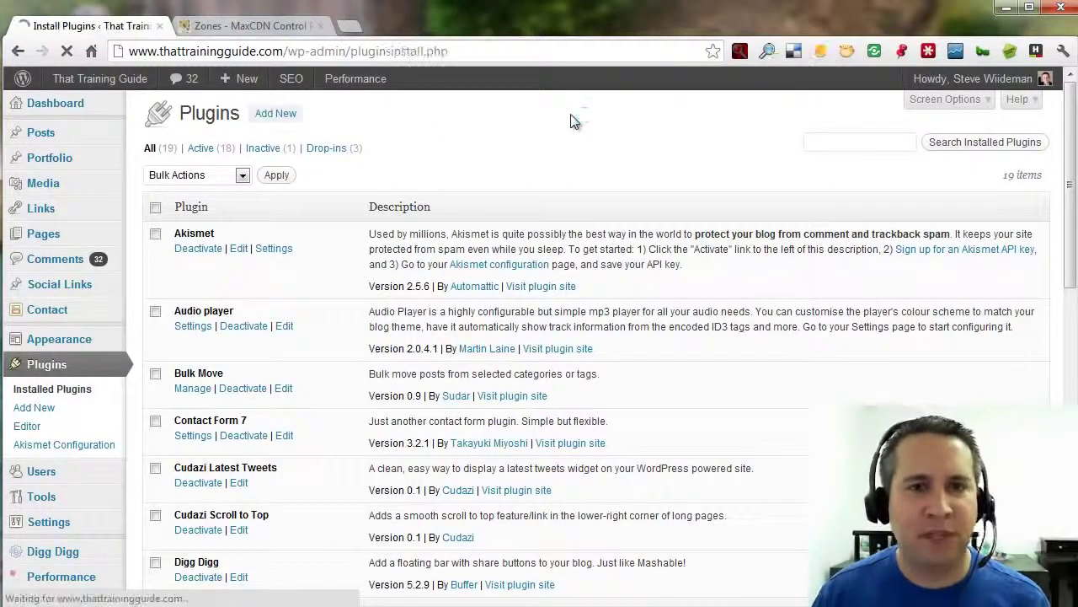
{"action": "left_click", "coordinate": [199, 243]}
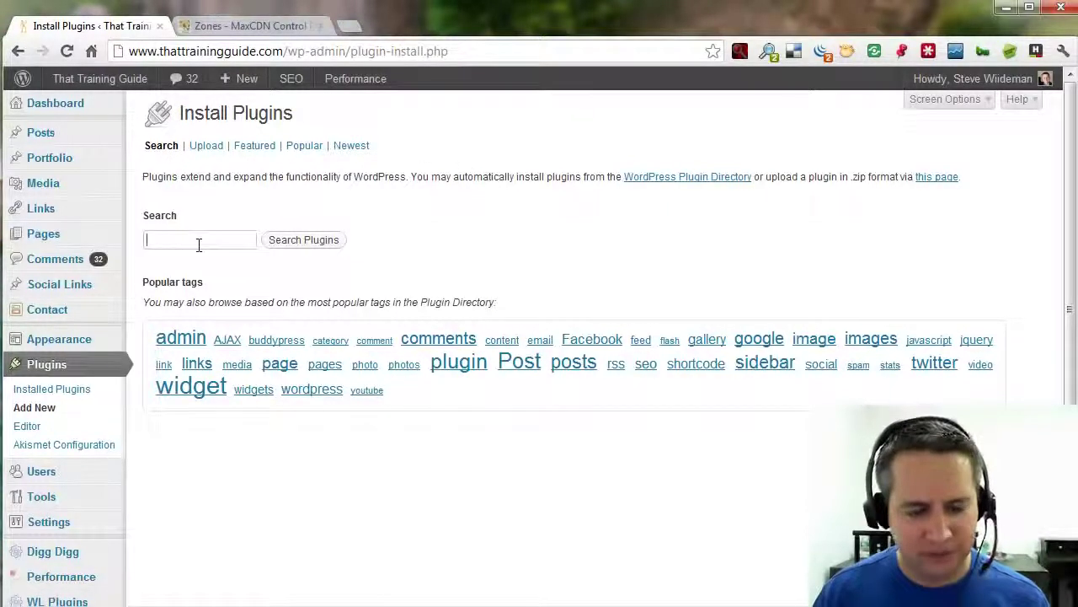
{"action": "type", "text": "W3 Total Cache"}
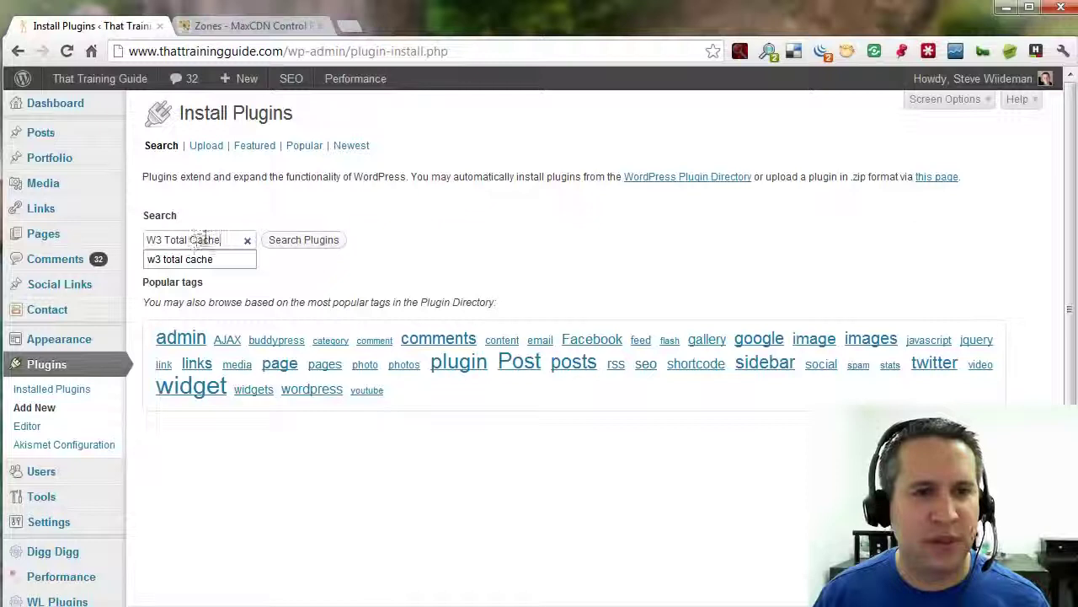
{"action": "left_click_drag", "start_coordinate": [203, 240], "coordinate": [209, 240]}
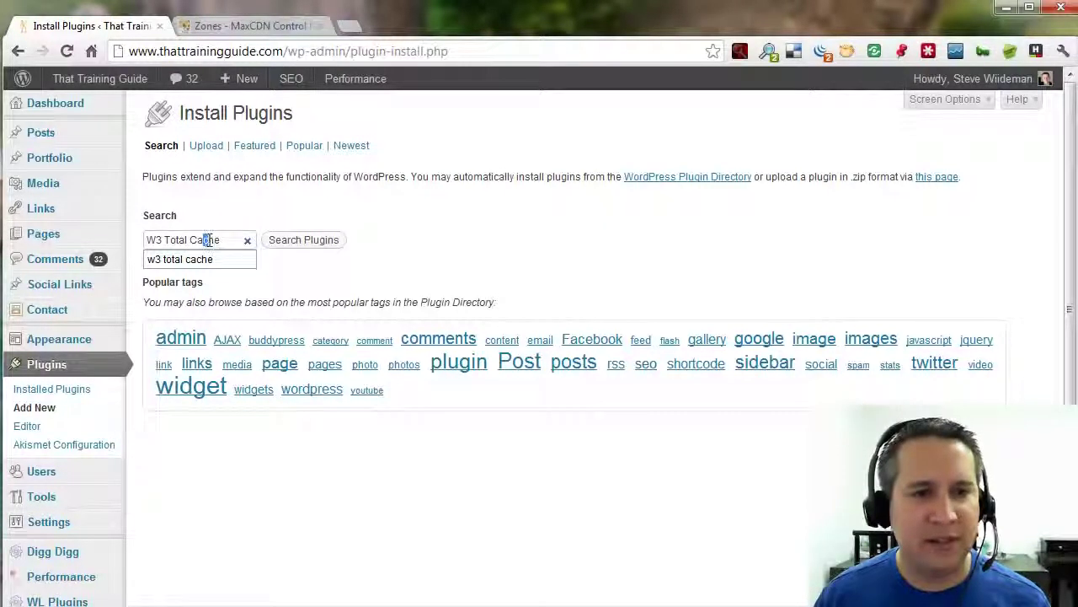
{"action": "left_click", "coordinate": [299, 240]}
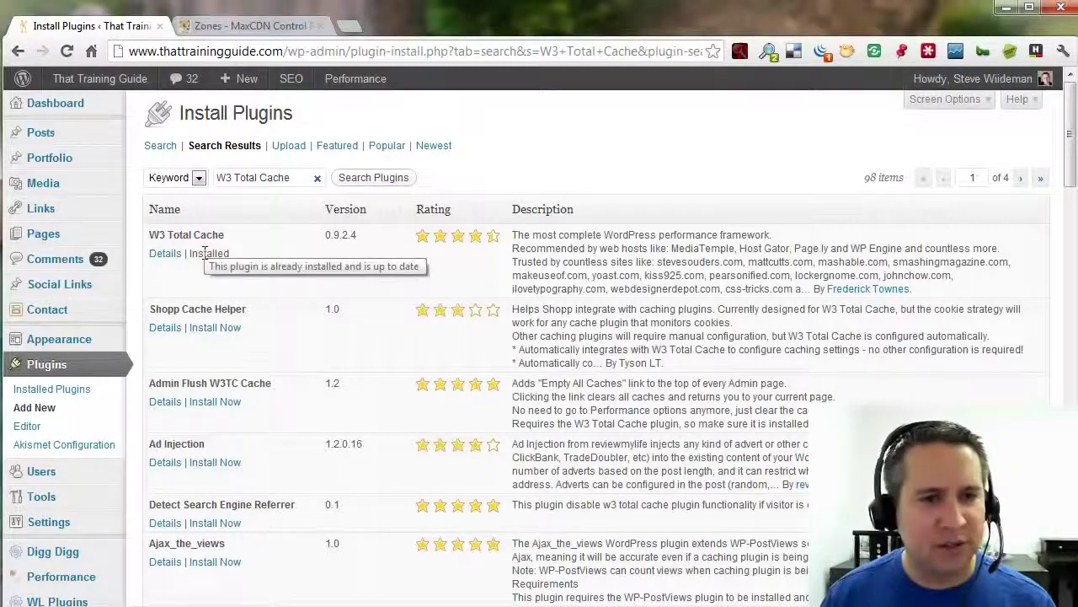
Open Performance to reach W3 Total Cache General Settings and close the Support Us popup.
{"action": "scroll", "coordinate": [205, 253], "scroll_direction": "down", "scroll_amount": 3}
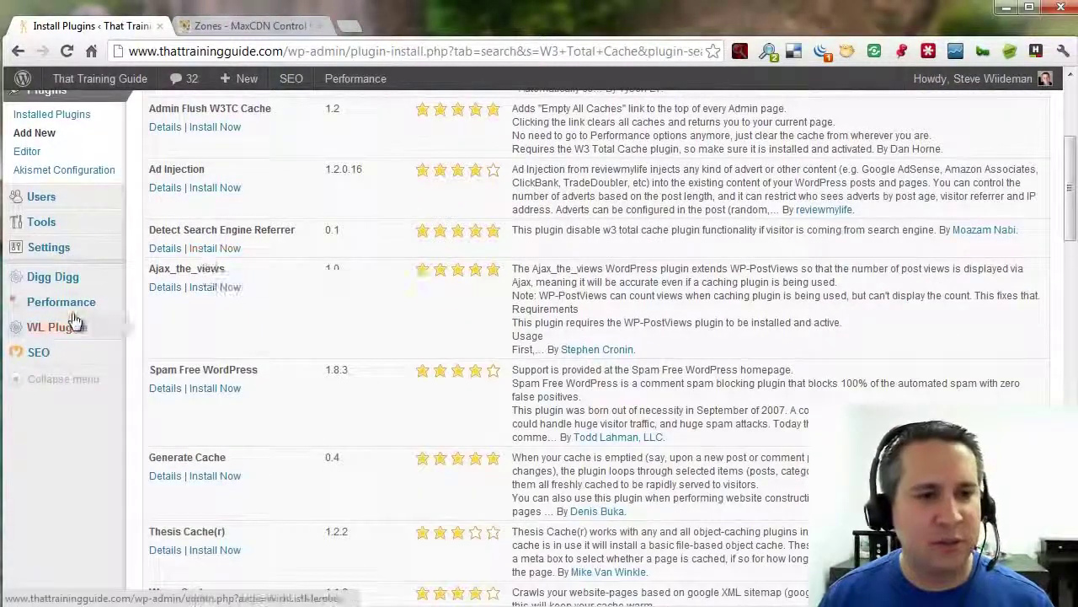
{"action": "mouse_move", "coordinate": [59, 305]}
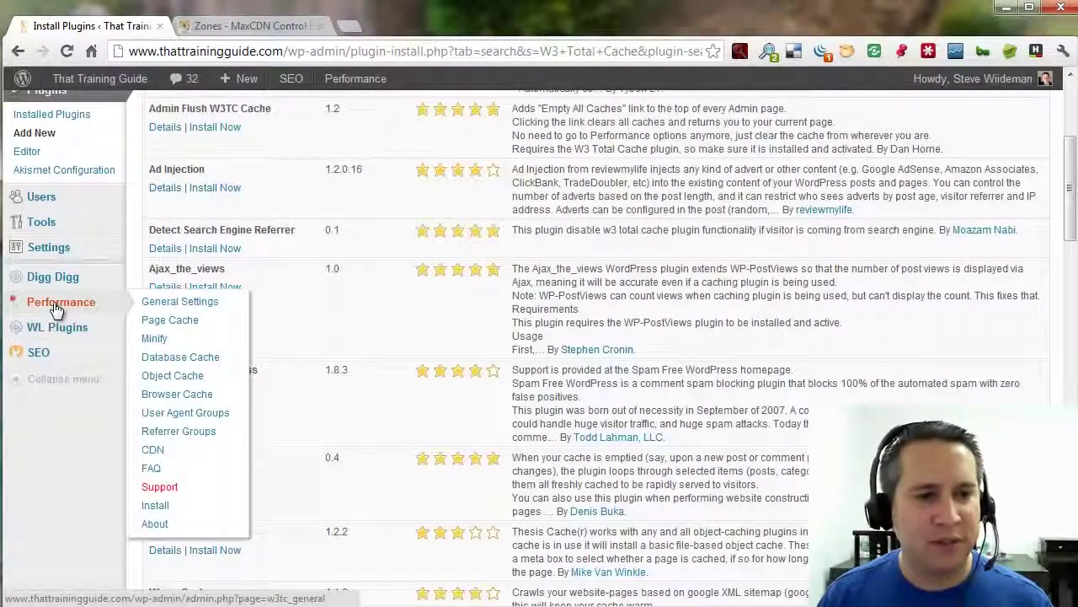
{"action": "left_click", "coordinate": [42, 307]}
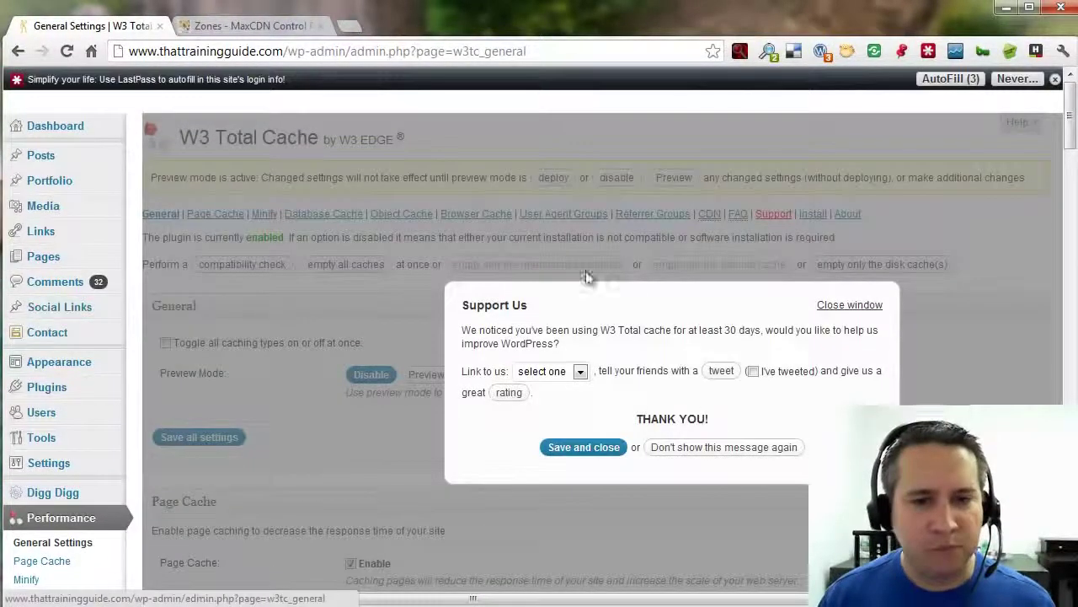
{"action": "left_click", "coordinate": [858, 308]}
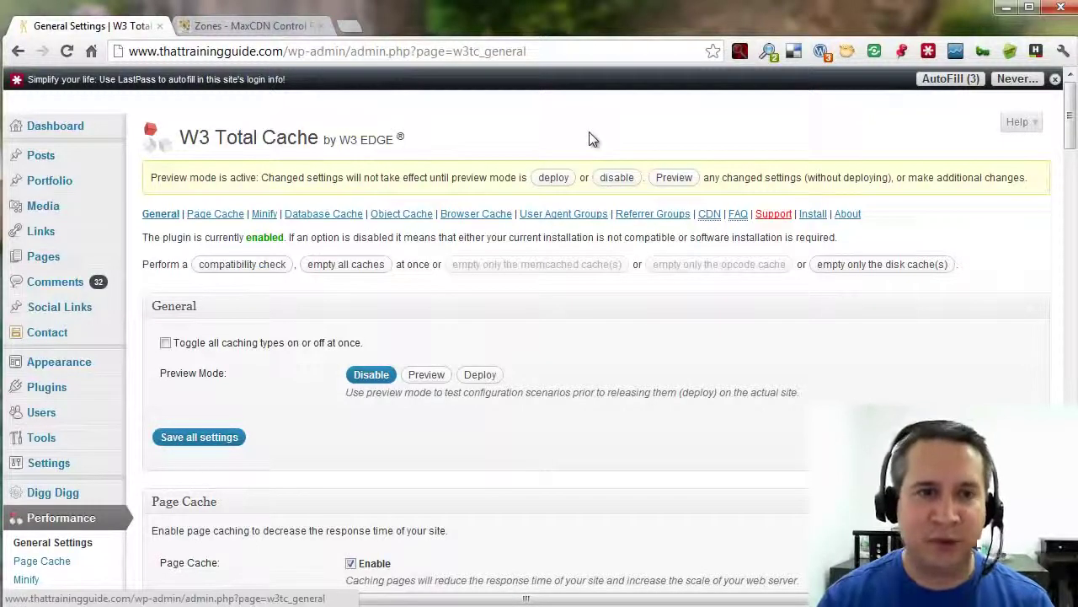
Switch to the MaxCDN Control Panel and view the Manage Zones summary listing one pull zone.
{"action": "left_click", "coordinate": [221, 28]}
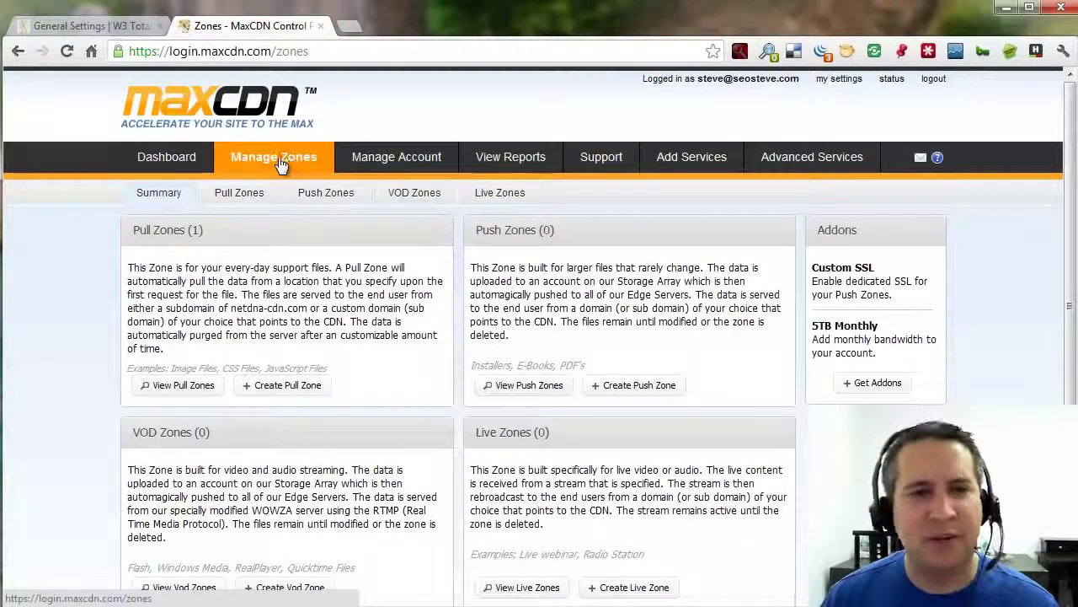
{"action": "scroll", "coordinate": [307, 269], "scroll_direction": "down", "scroll_amount": 1}
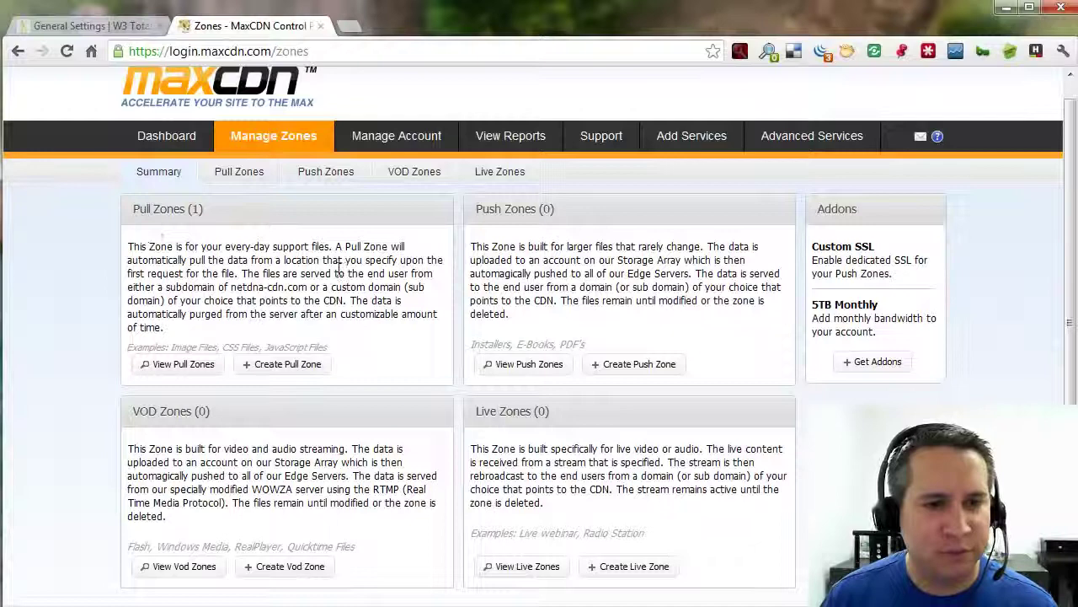
{"action": "left_click", "coordinate": [286, 369]}
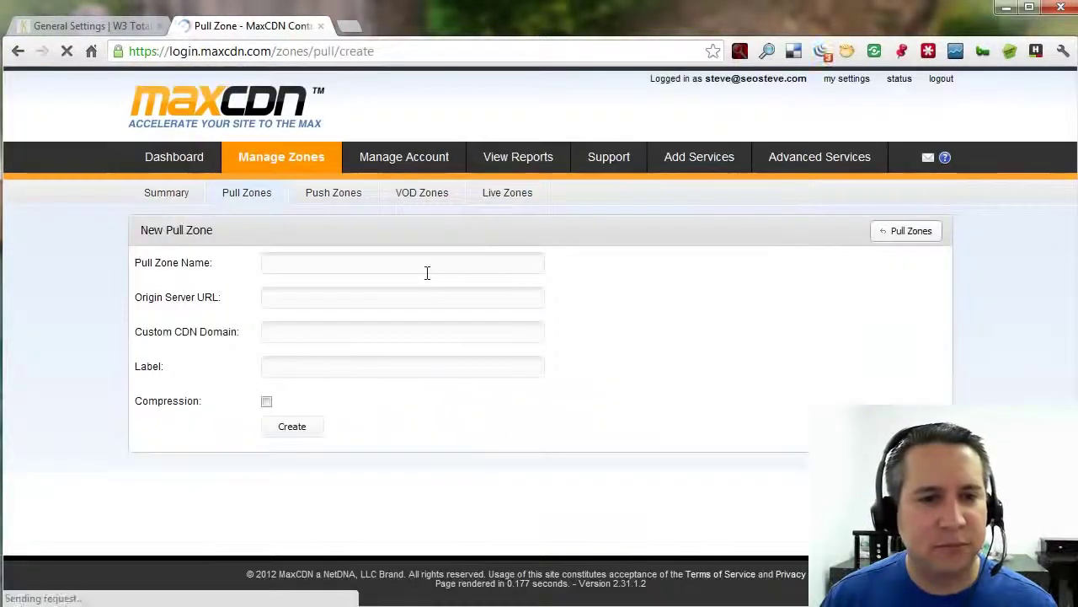
{"action": "left_click", "coordinate": [376, 267]}
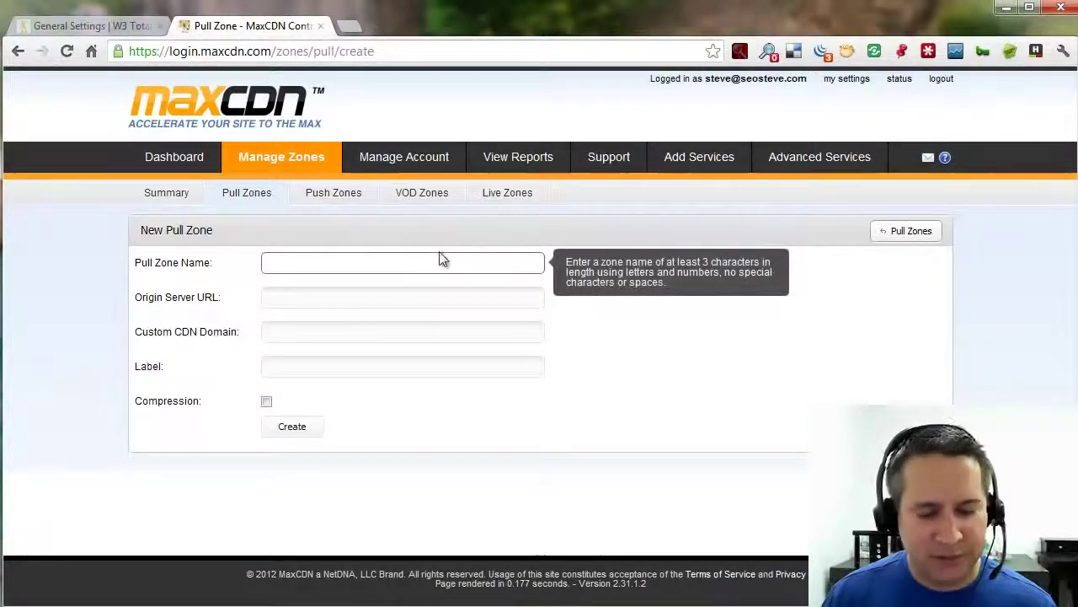
{"action": "type", "text": "thattr"}
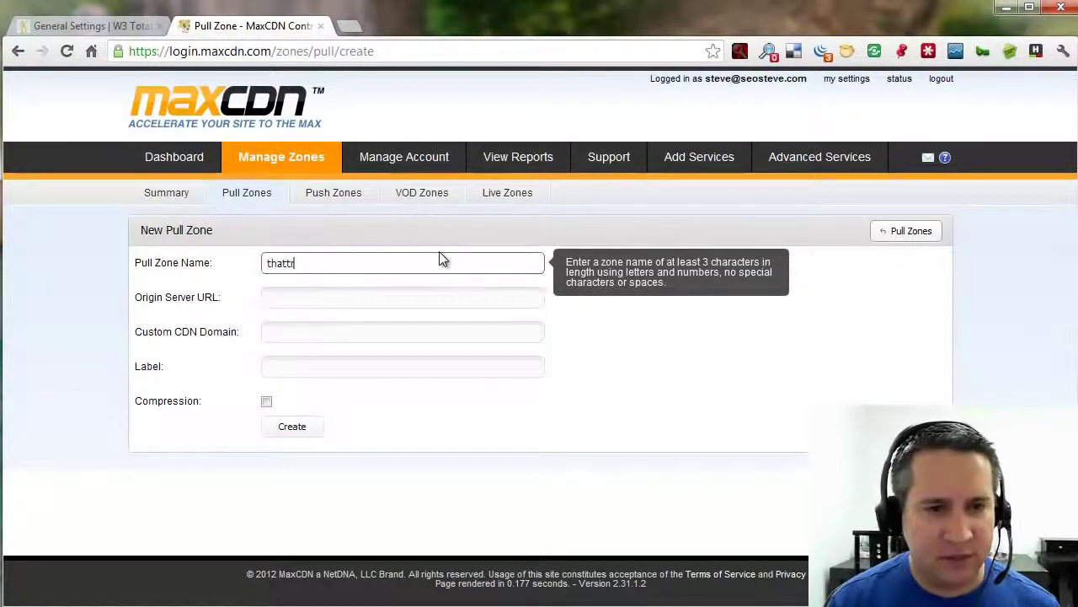
{"action": "type", "text": "ainingguide"}
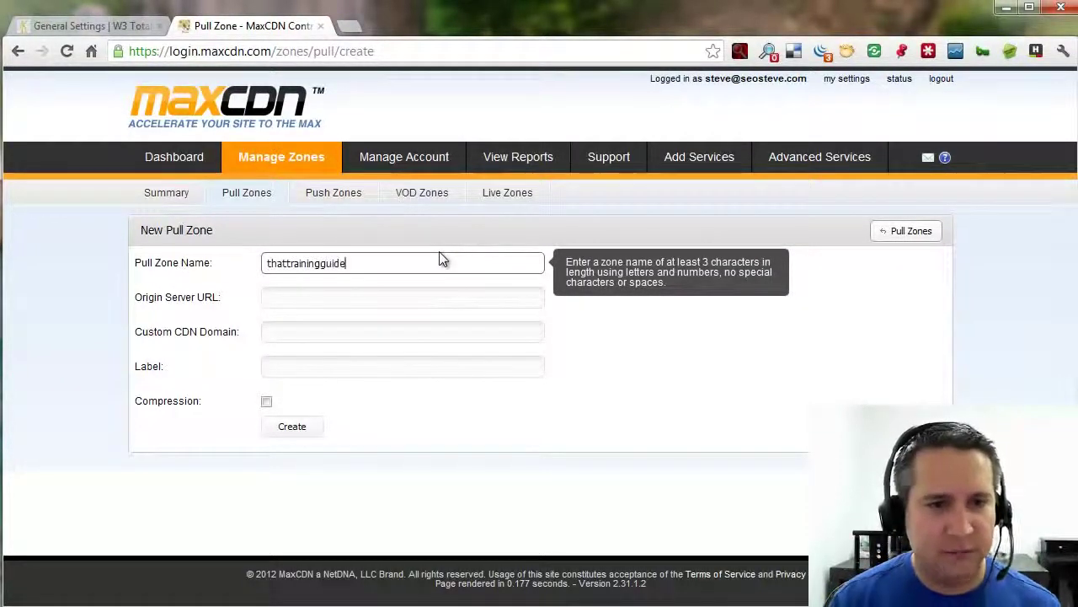
{"action": "key", "text": "Tab"}
{"action": "type", "text": "h"}
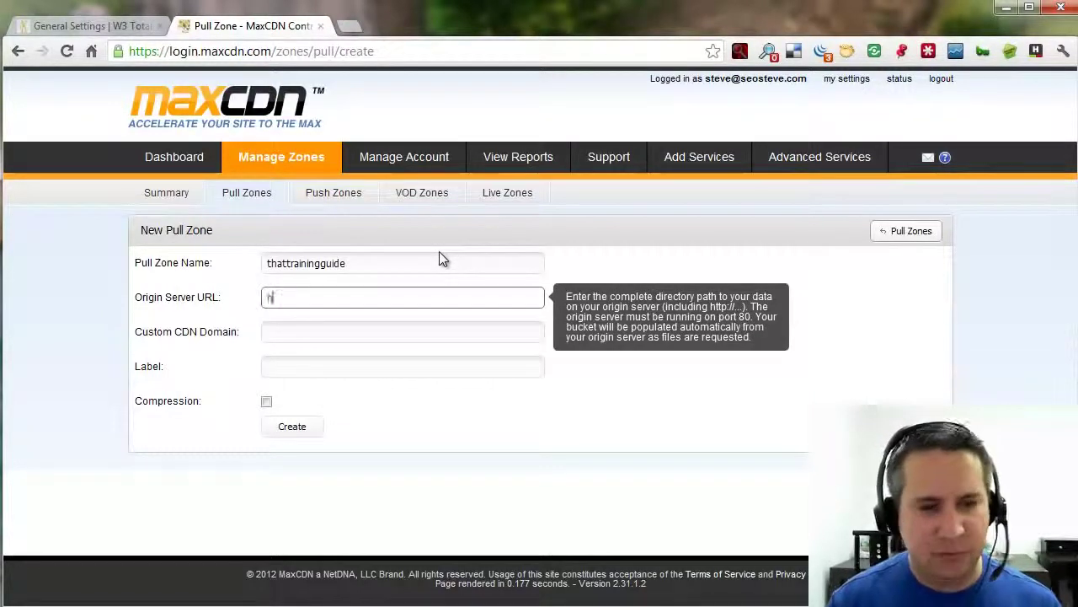
{"action": "type", "text": "ttp://www."}
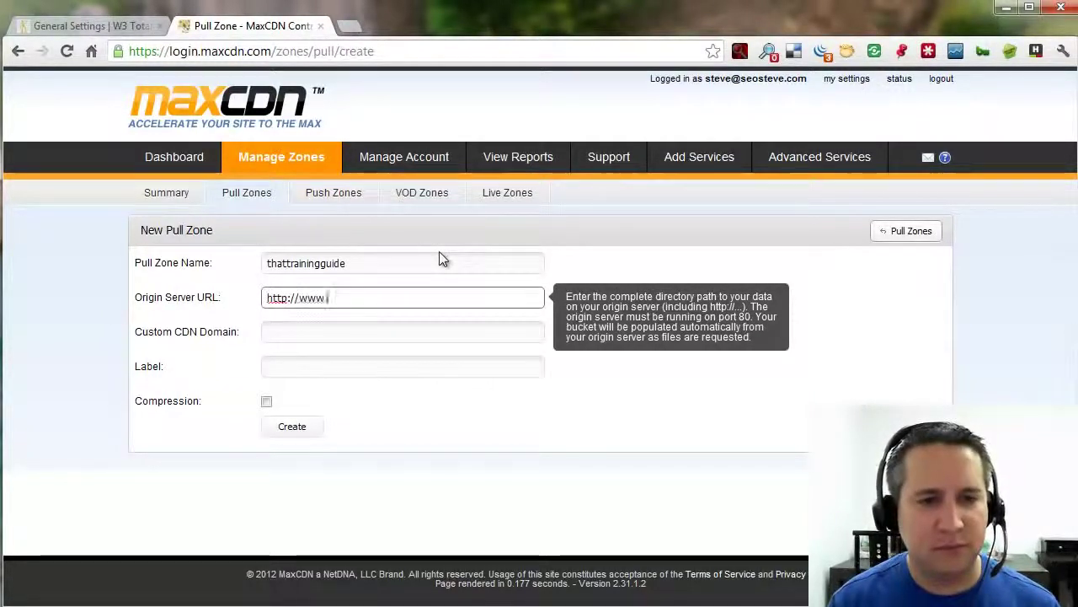
{"action": "type", "text": "thattrainingguide.com/"}
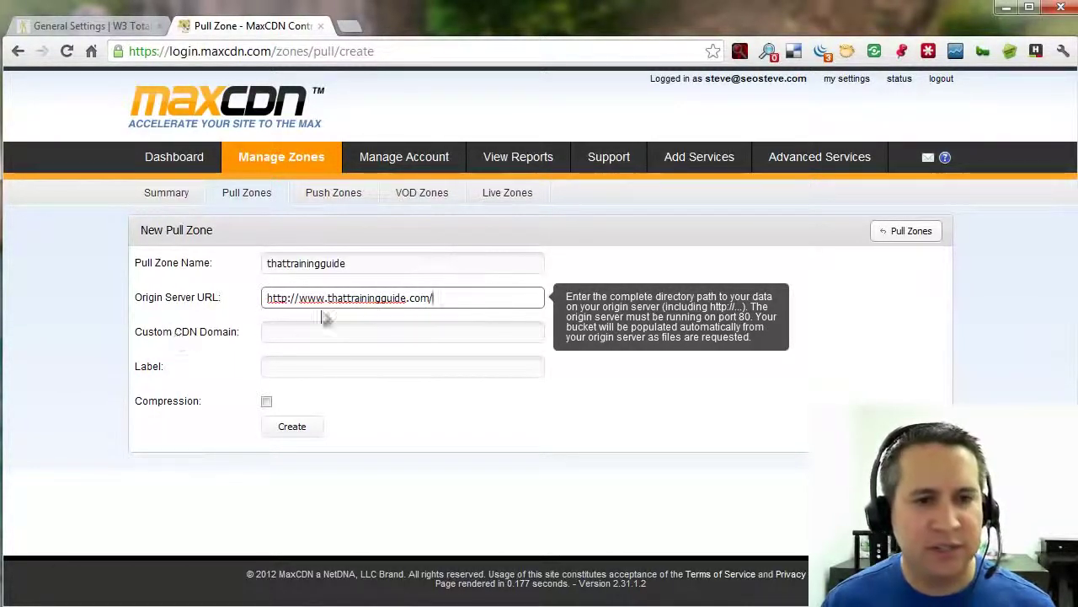
{"action": "left_click", "coordinate": [314, 363]}
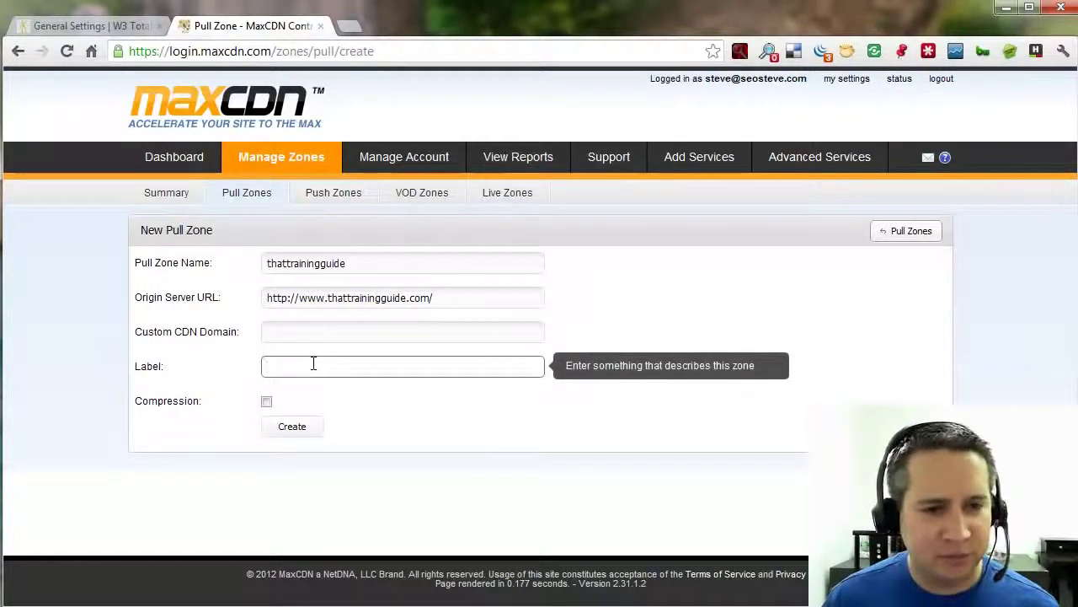
{"action": "left_click", "coordinate": [267, 402]}
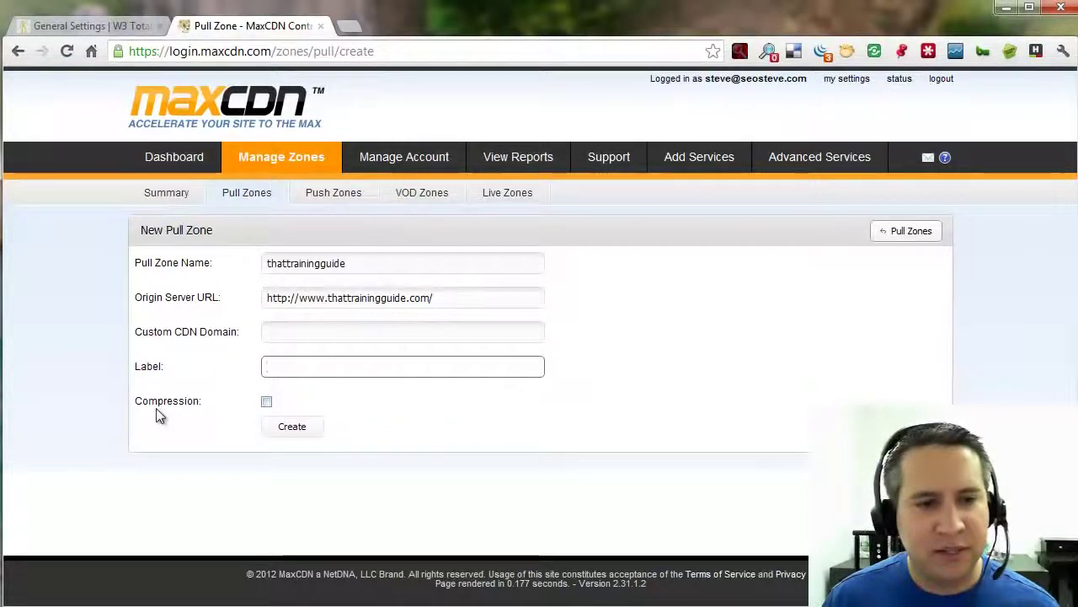
{"action": "left_click", "coordinate": [264, 401]}
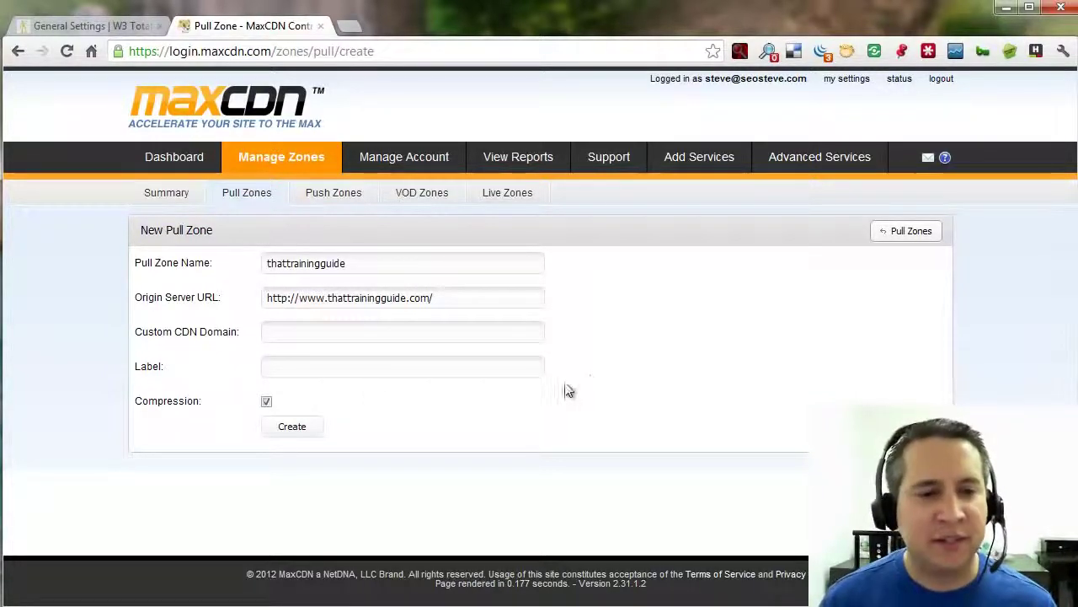
{"action": "left_click", "coordinate": [293, 427]}
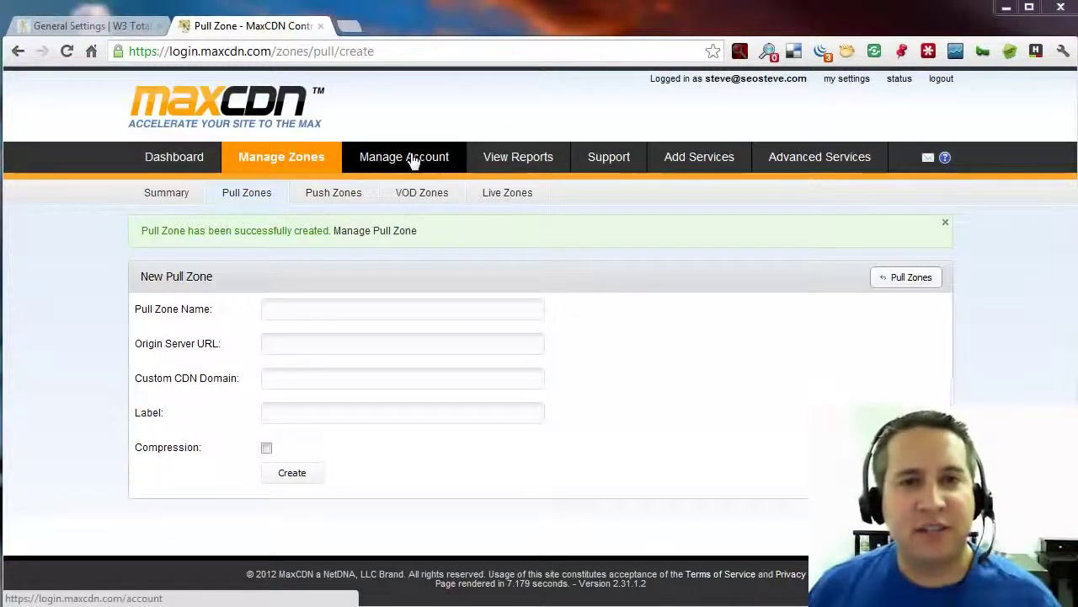
Open MaxCDN Manage Account in a new tab and go to its API keys page.
{"action": "right_click", "coordinate": [411, 157]}
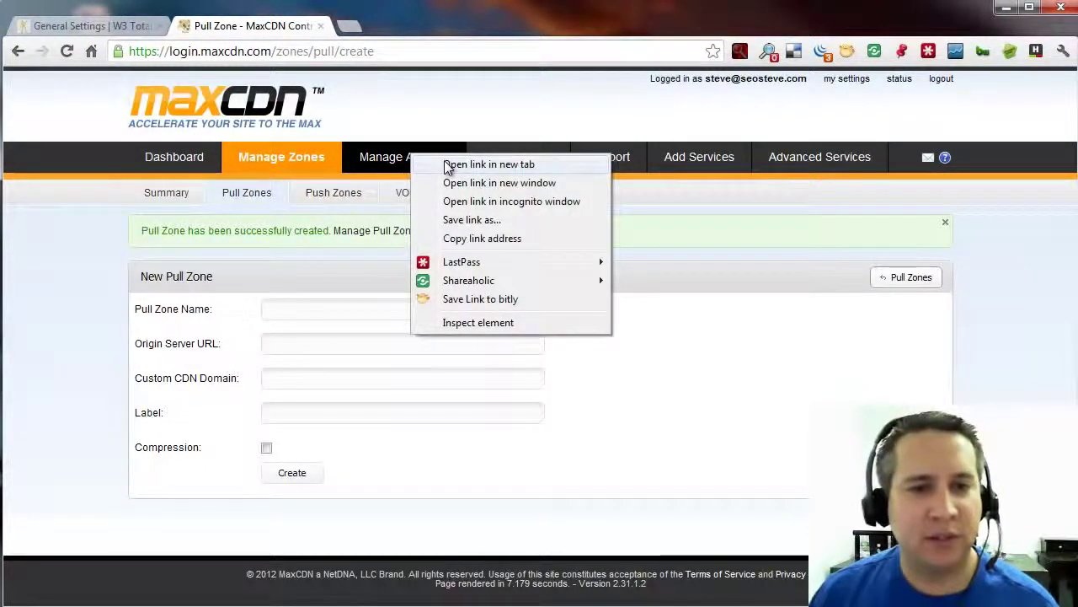
{"action": "left_click", "coordinate": [444, 164]}
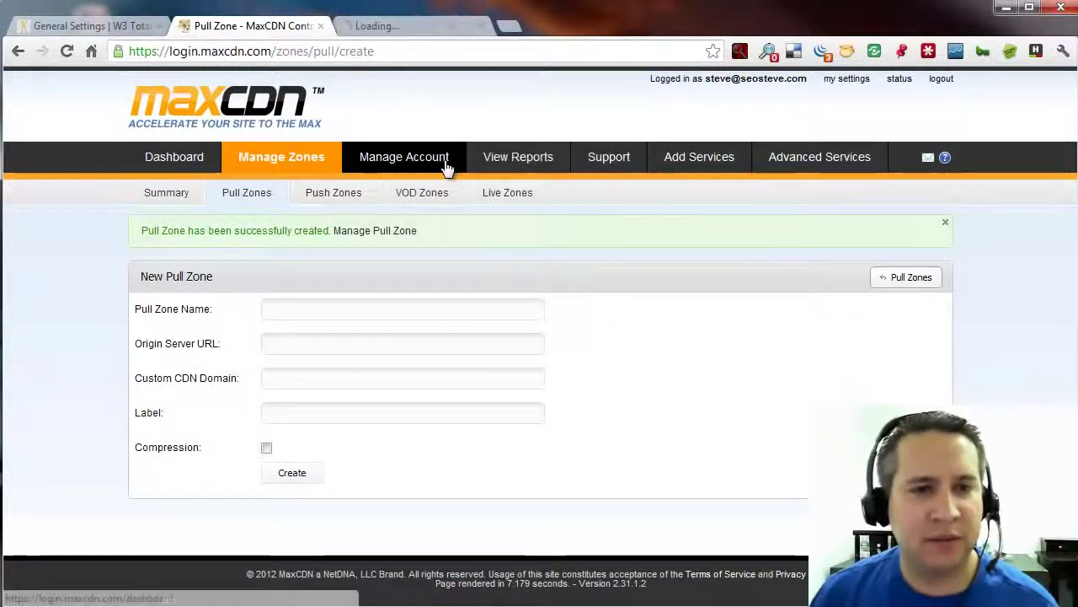
{"action": "left_click", "coordinate": [396, 23]}
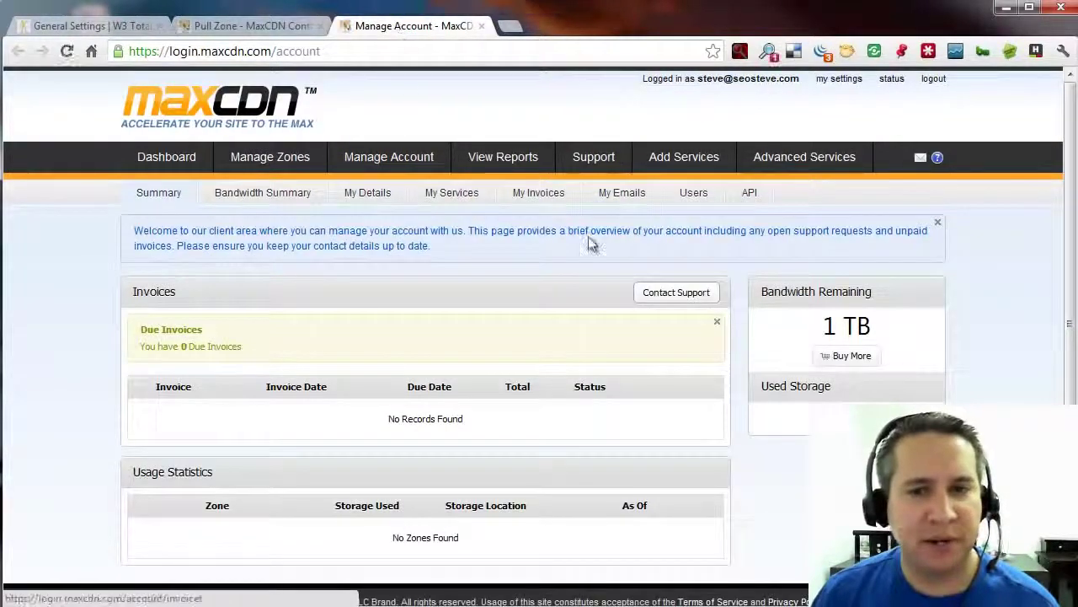
{"action": "left_click", "coordinate": [751, 197]}
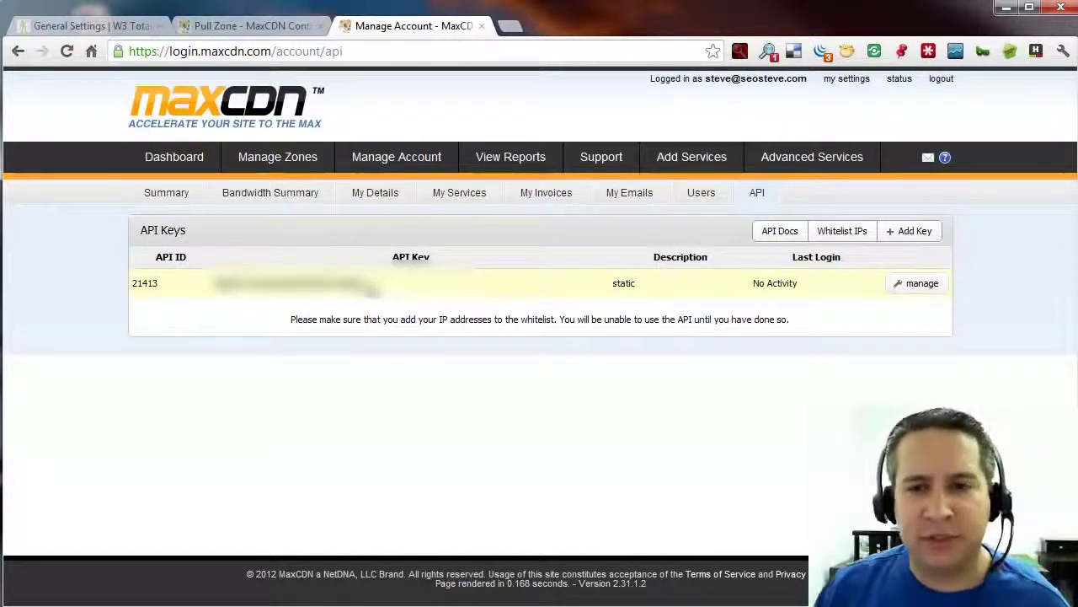
Add an API key described 'thattrainingguide' and return to the API keys list.
{"action": "left_click", "coordinate": [924, 234]}
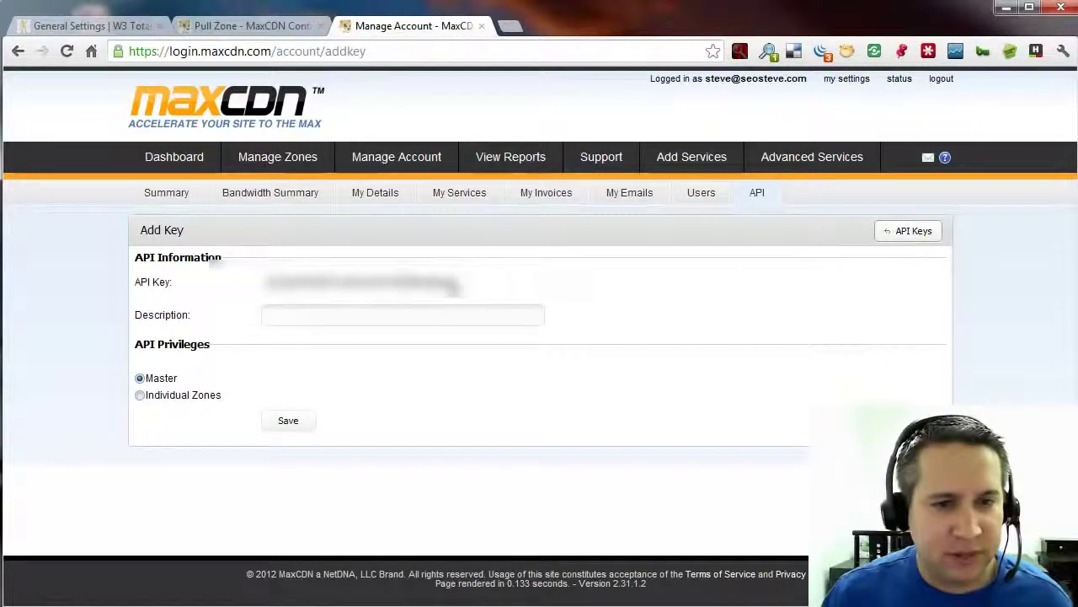
{"action": "left_click", "coordinate": [351, 315]}
{"action": "type", "text": "th"}
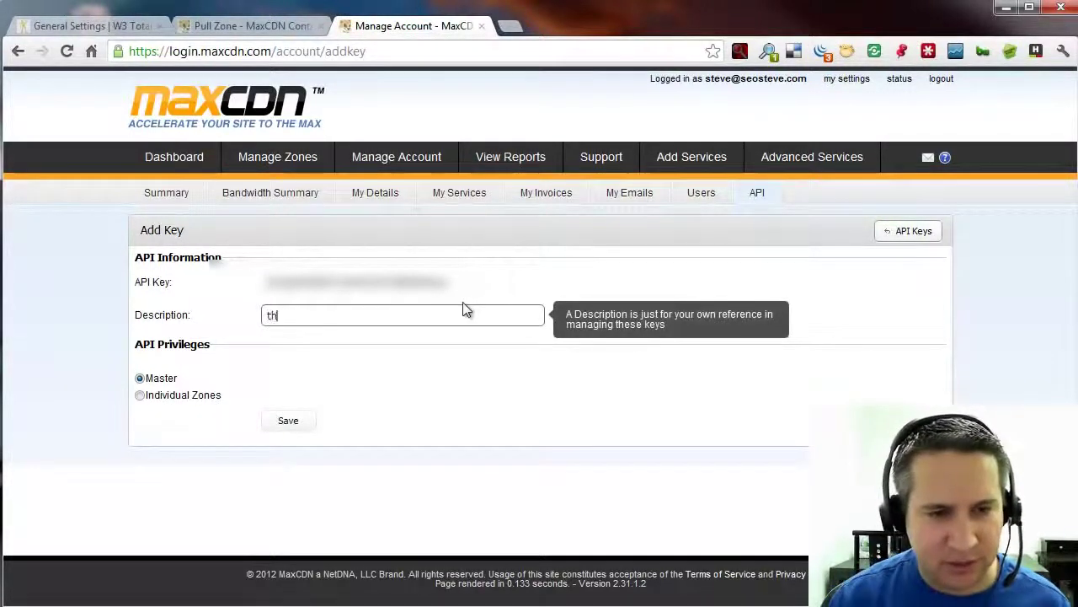
{"action": "type", "text": "attrainingguide"}
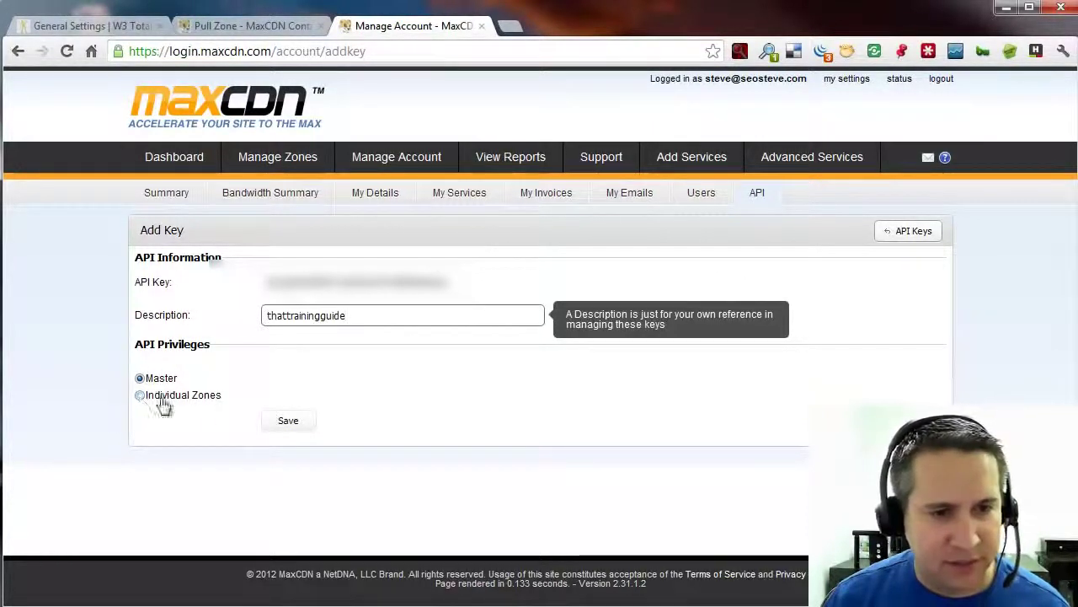
{"action": "left_click", "coordinate": [294, 420]}
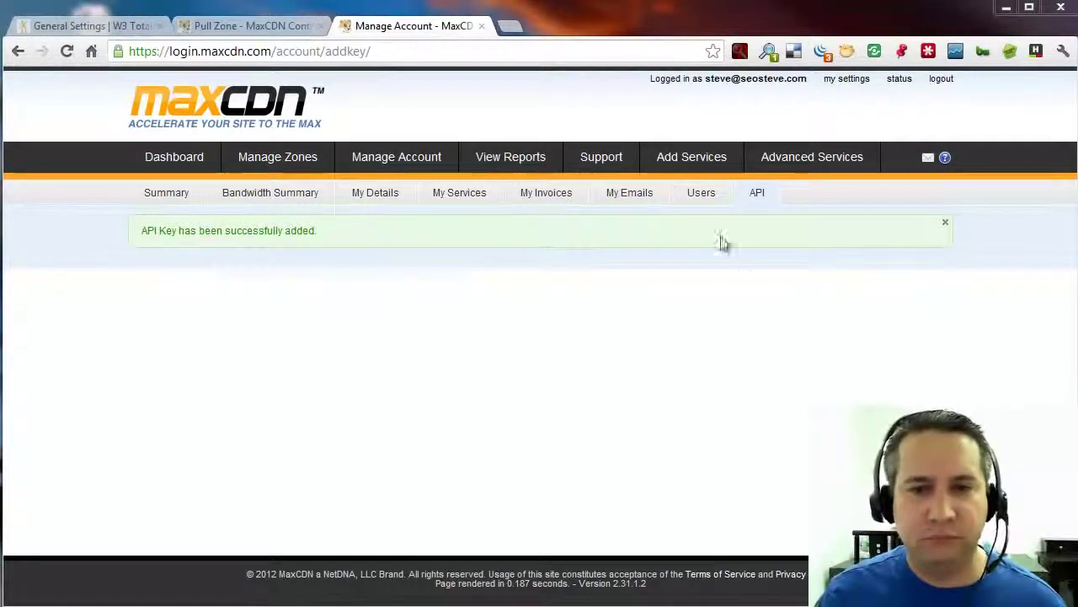
{"action": "left_click", "coordinate": [758, 202]}
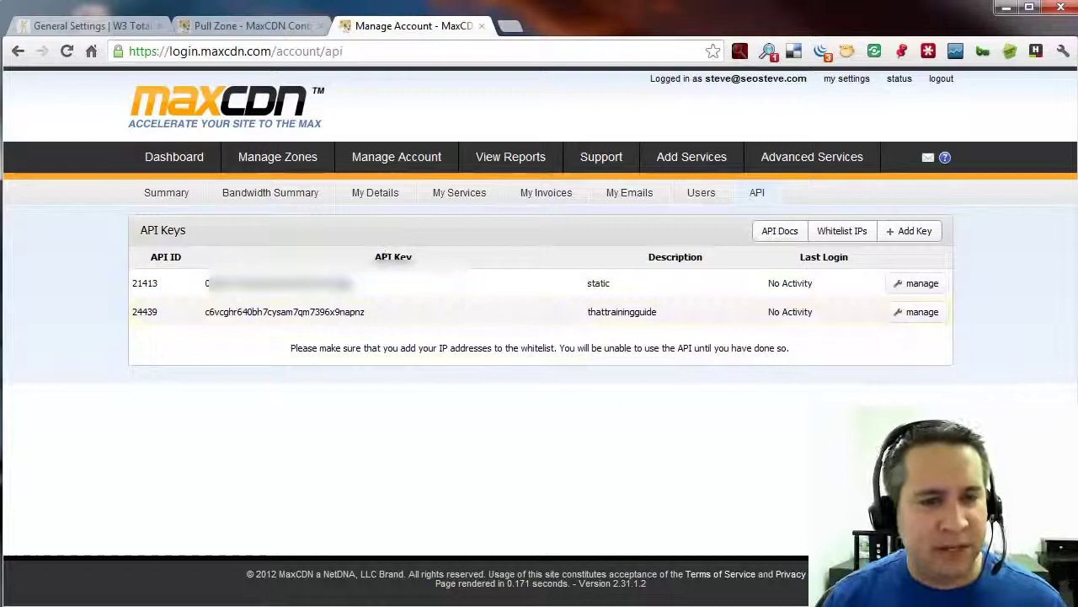
Return to W3 Total Cache General Settings and scroll through Page Cache, Minify, Browser Cache, CDN, Varnish and CloudFlare.
{"action": "left_click", "coordinate": [89, 27]}
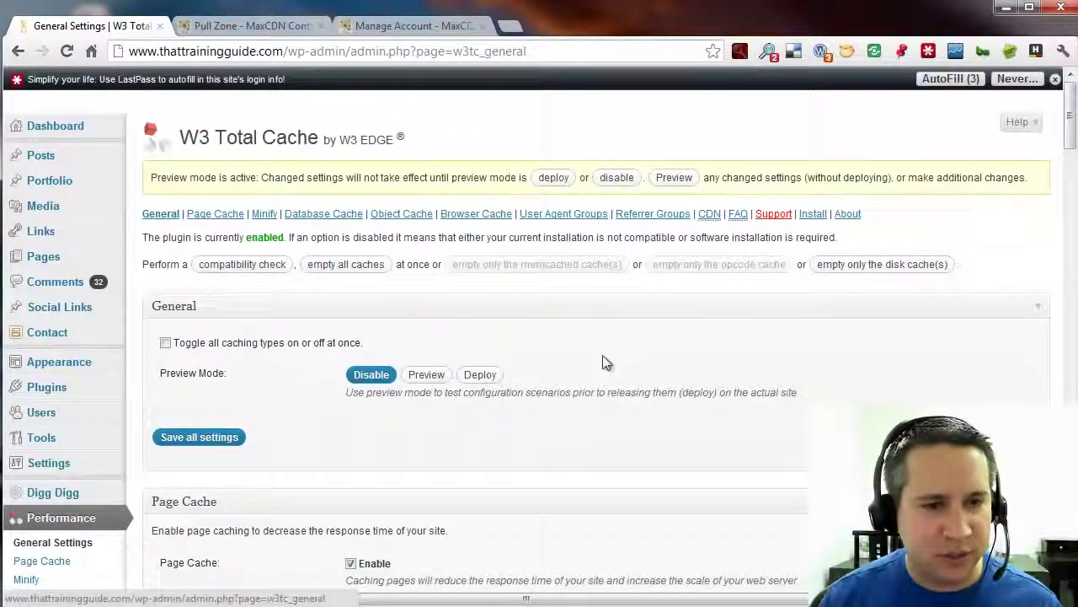
{"action": "scroll", "coordinate": [651, 377], "scroll_direction": "down", "scroll_amount": 4}
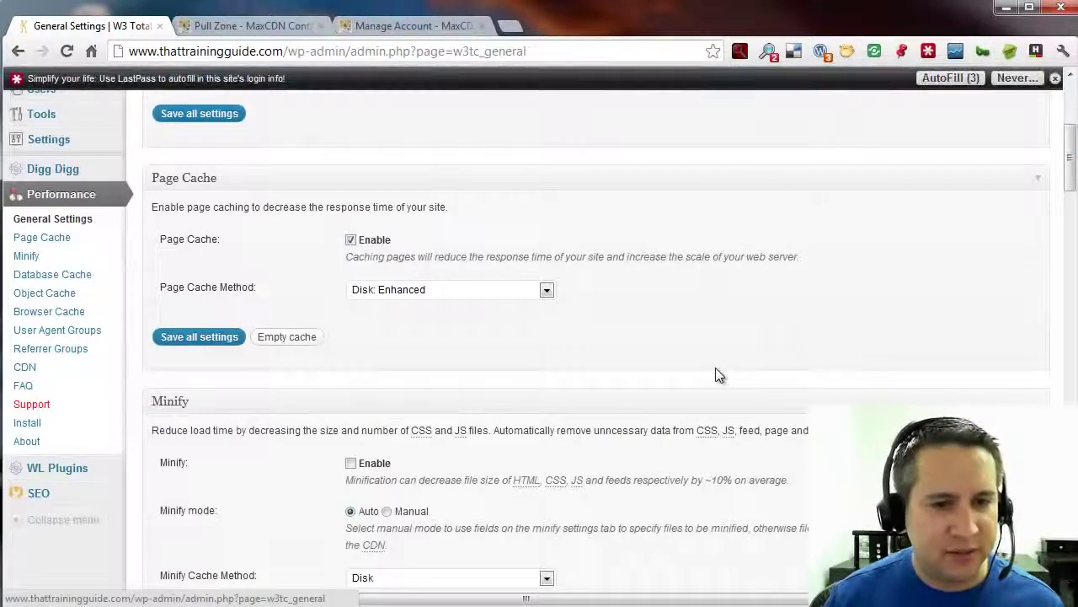
{"action": "scroll", "coordinate": [715, 367], "scroll_direction": "down", "scroll_amount": 3}
{"action": "scroll", "coordinate": [786, 333], "scroll_direction": "down", "scroll_amount": 7}
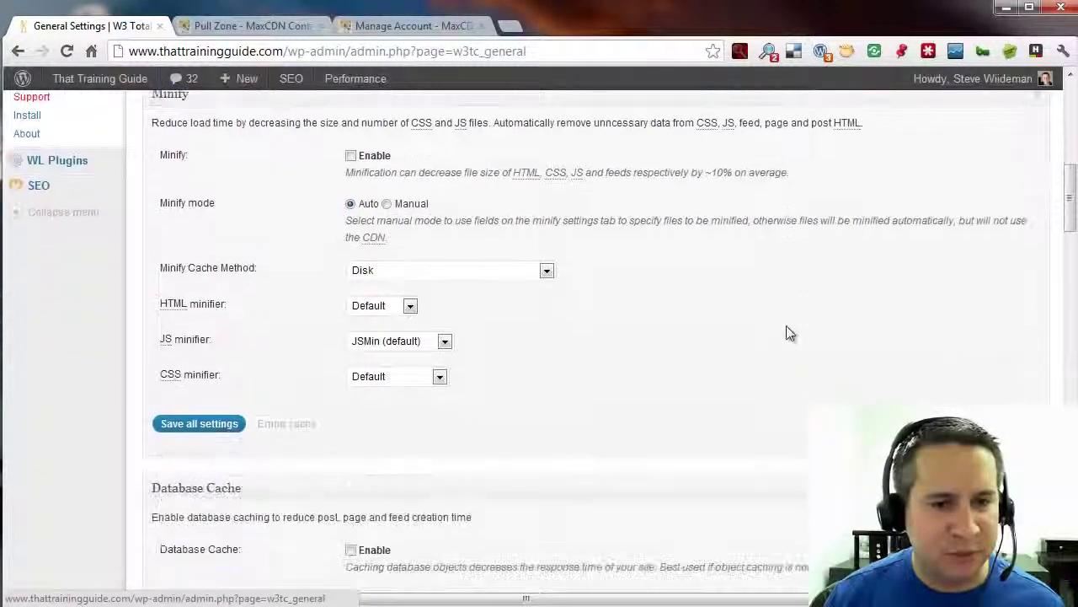
{"action": "scroll", "coordinate": [682, 343], "scroll_direction": "down", "scroll_amount": 10}
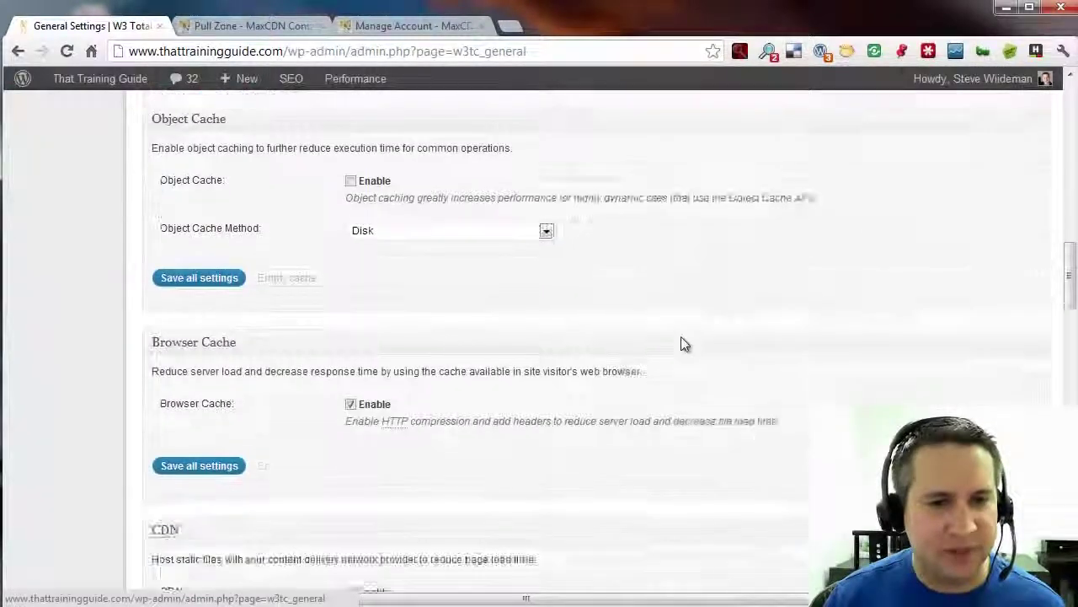
{"action": "scroll", "coordinate": [682, 338], "scroll_direction": "down", "scroll_amount": 3}
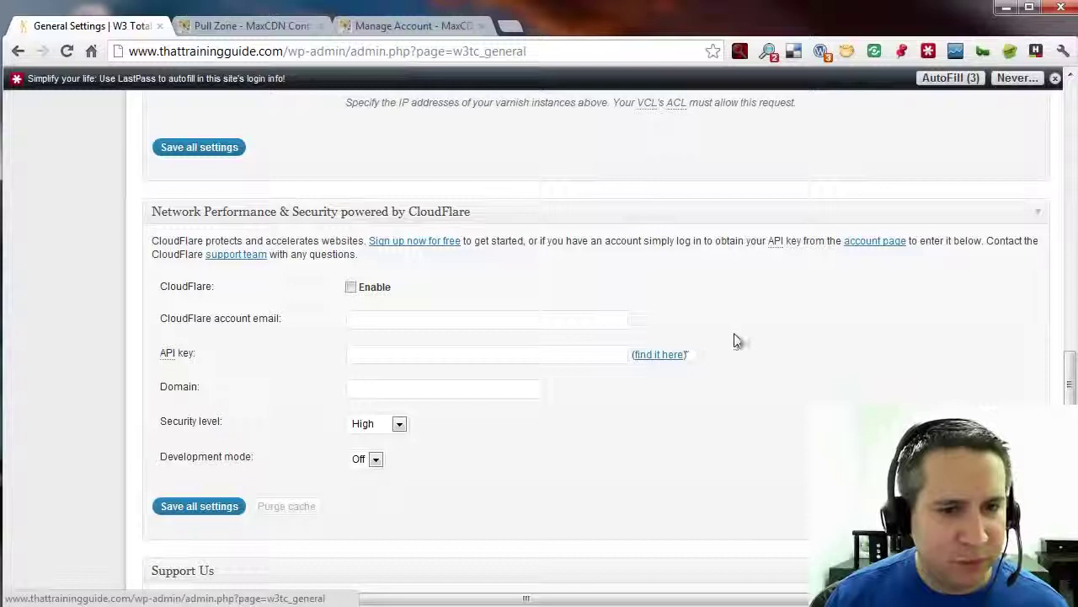
{"action": "scroll", "coordinate": [758, 343], "scroll_direction": "up", "scroll_amount": 4}
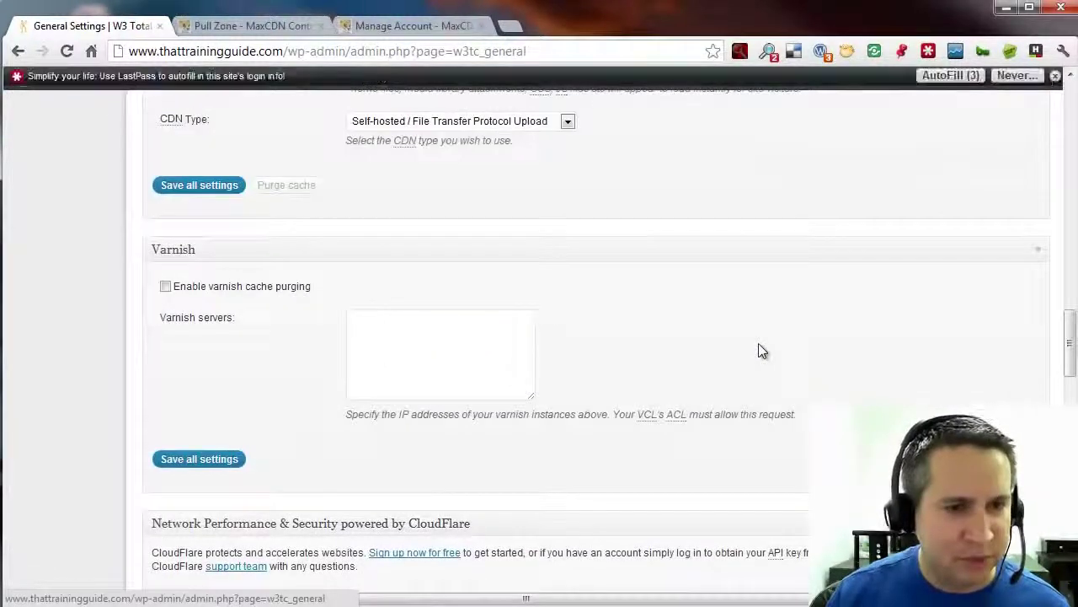
{"action": "scroll", "coordinate": [758, 344], "scroll_direction": "up", "scroll_amount": 3}
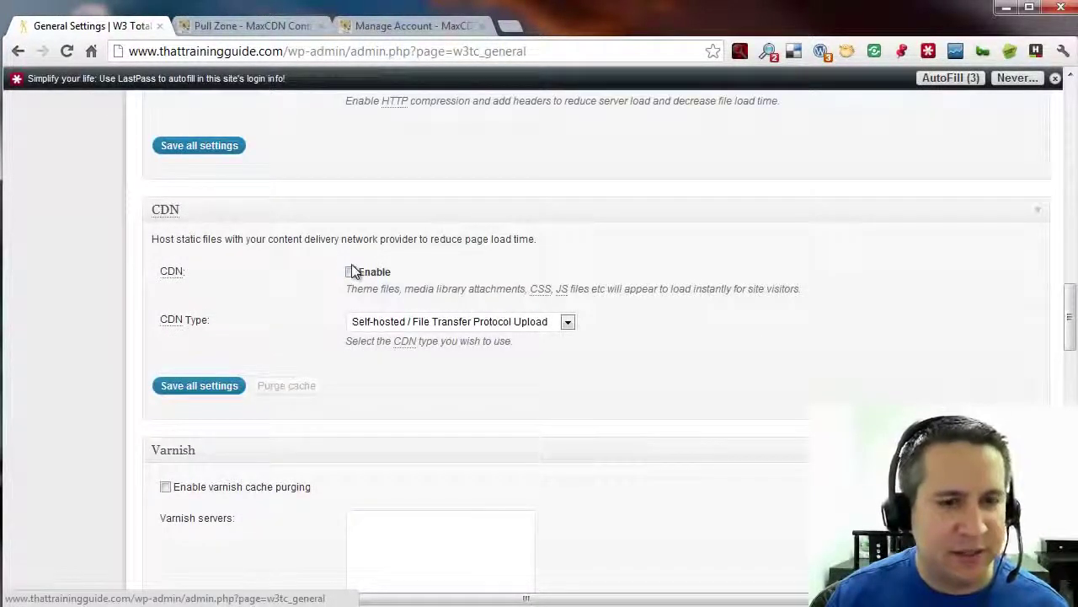
{"action": "scroll", "coordinate": [639, 326], "scroll_direction": "down", "scroll_amount": 15}
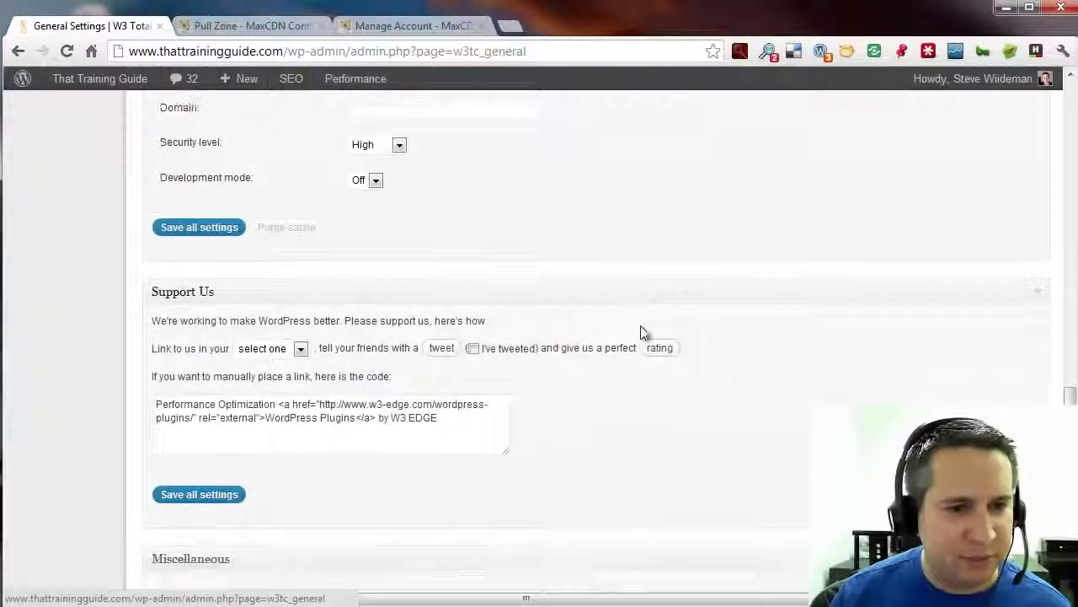
{"action": "scroll", "coordinate": [641, 330], "scroll_direction": "down", "scroll_amount": 7}
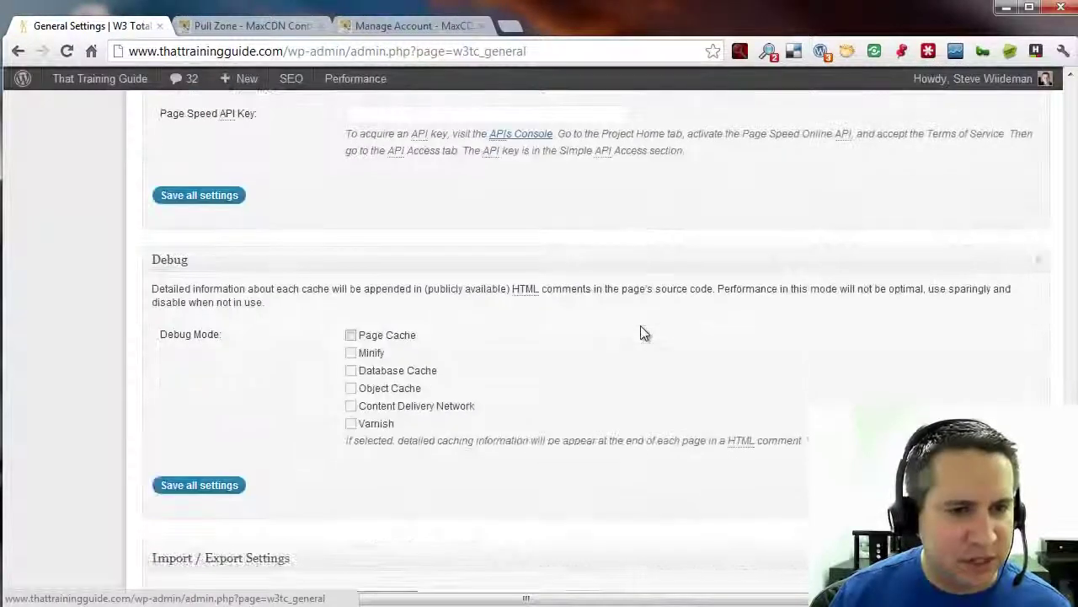
{"action": "scroll", "coordinate": [640, 329], "scroll_direction": "up", "scroll_amount": 12}
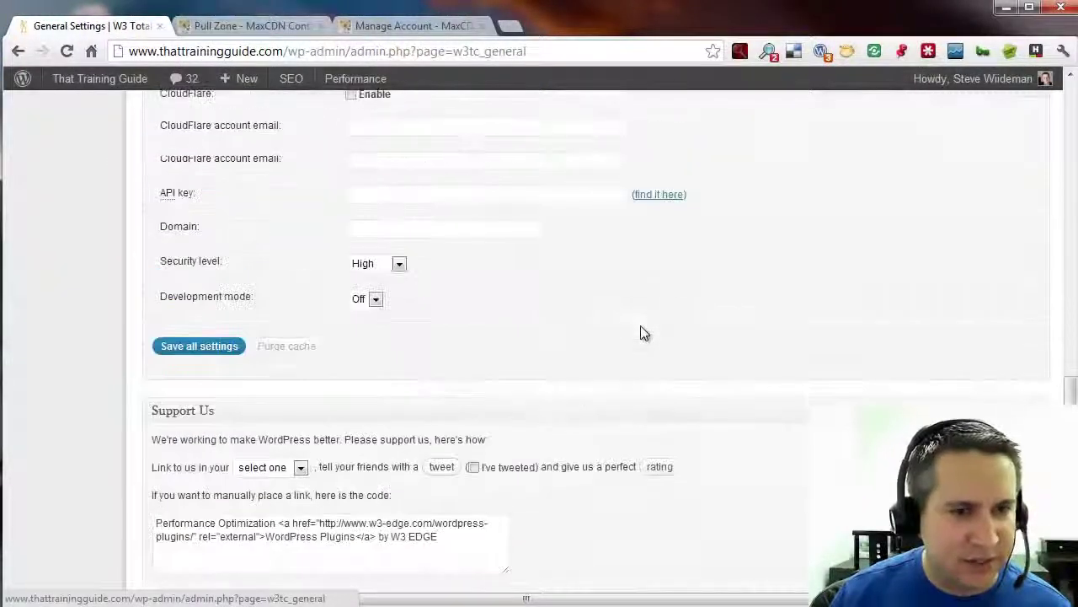
{"action": "scroll", "coordinate": [640, 332], "scroll_direction": "up", "scroll_amount": 2}
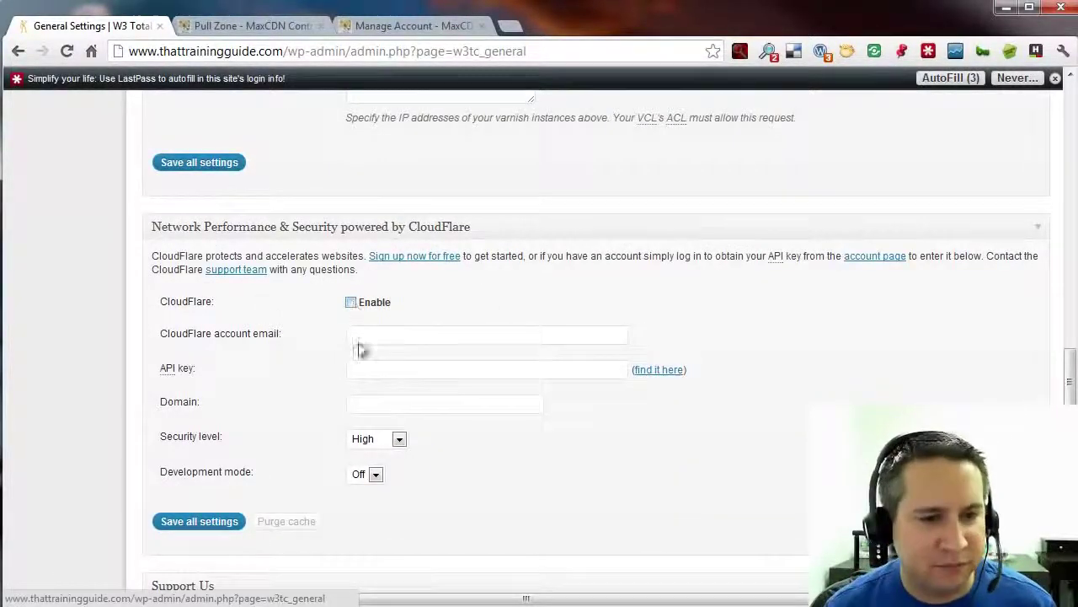
{"action": "scroll", "coordinate": [529, 340], "scroll_direction": "up", "scroll_amount": 6}
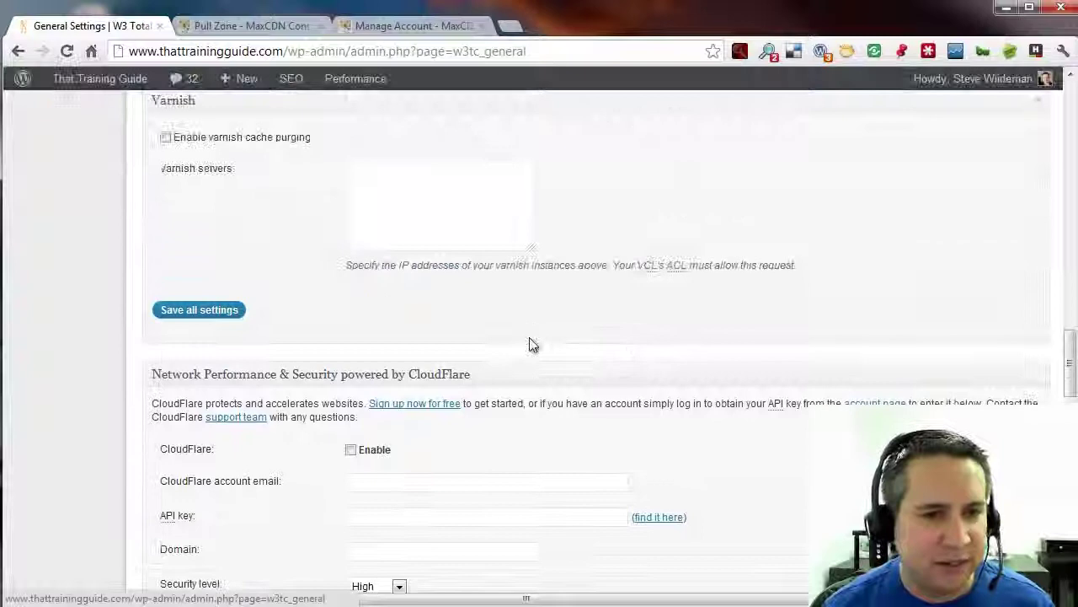
Set CDN Type to NetDNA / MaxCDN, save all settings, and dismiss the Support Us popup.
{"action": "scroll", "coordinate": [621, 337], "scroll_direction": "up", "scroll_amount": 1}
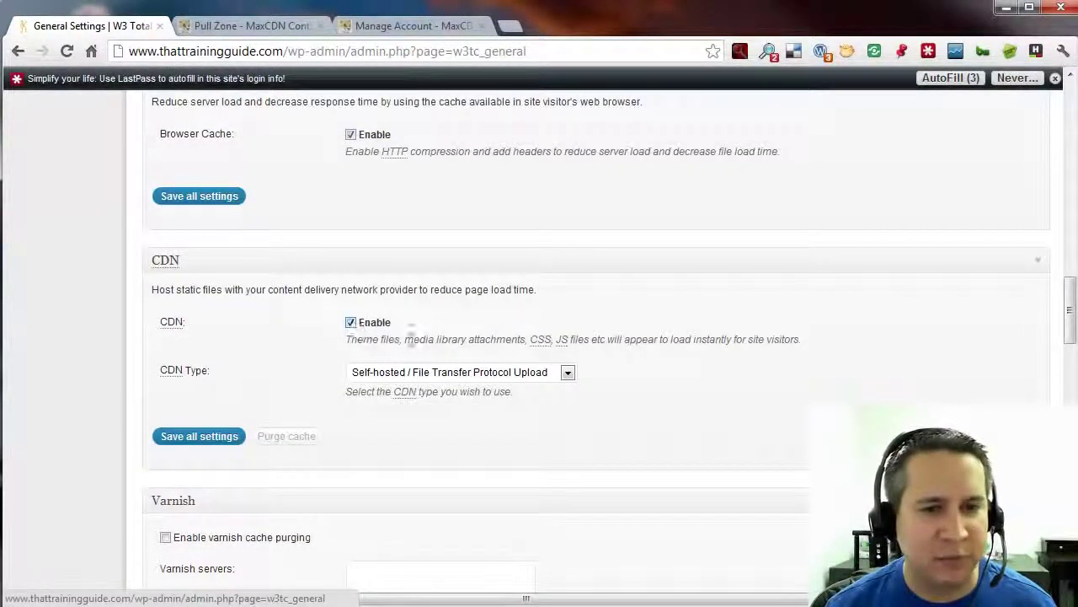
{"action": "left_click", "coordinate": [569, 373]}
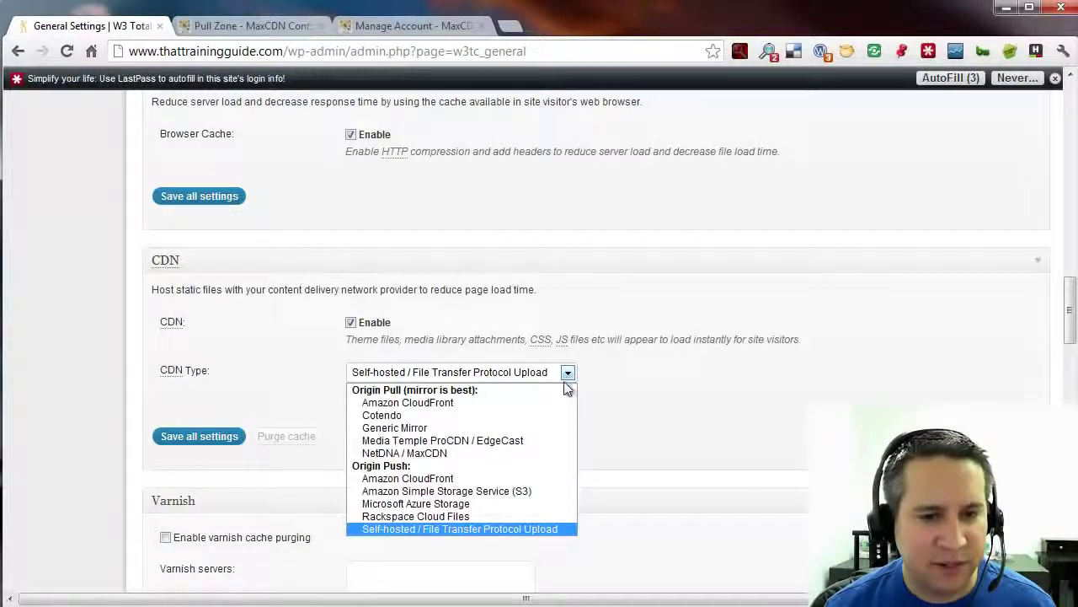
{"action": "left_click", "coordinate": [467, 455]}
{"action": "left_click", "coordinate": [202, 438]}
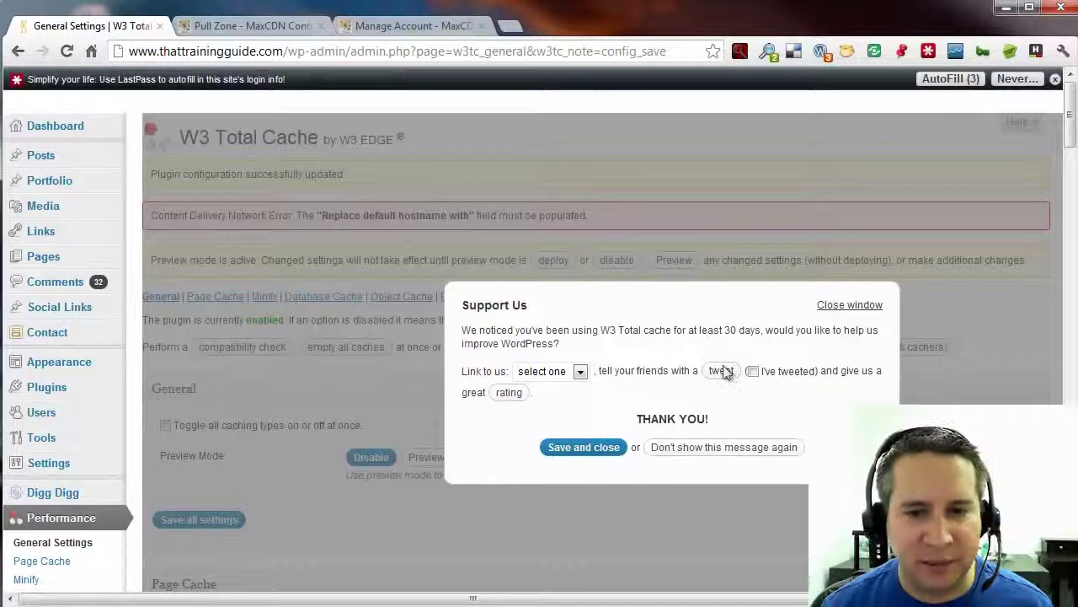
{"action": "left_click", "coordinate": [855, 305]}
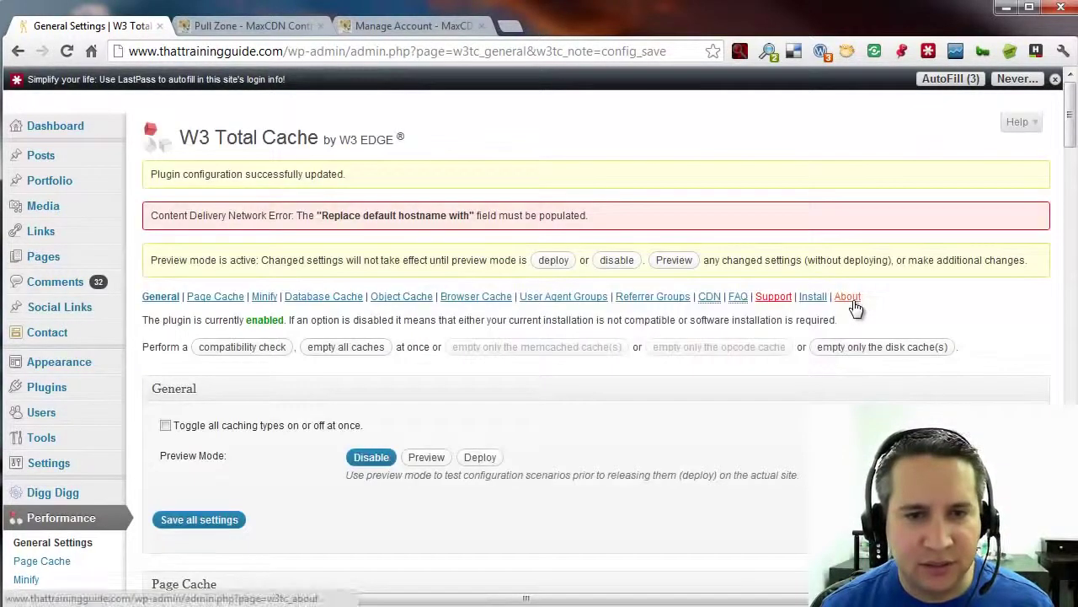
Open the CDN settings page, dismiss the popup, and scroll down to Configuration.
{"action": "left_click", "coordinate": [710, 298]}
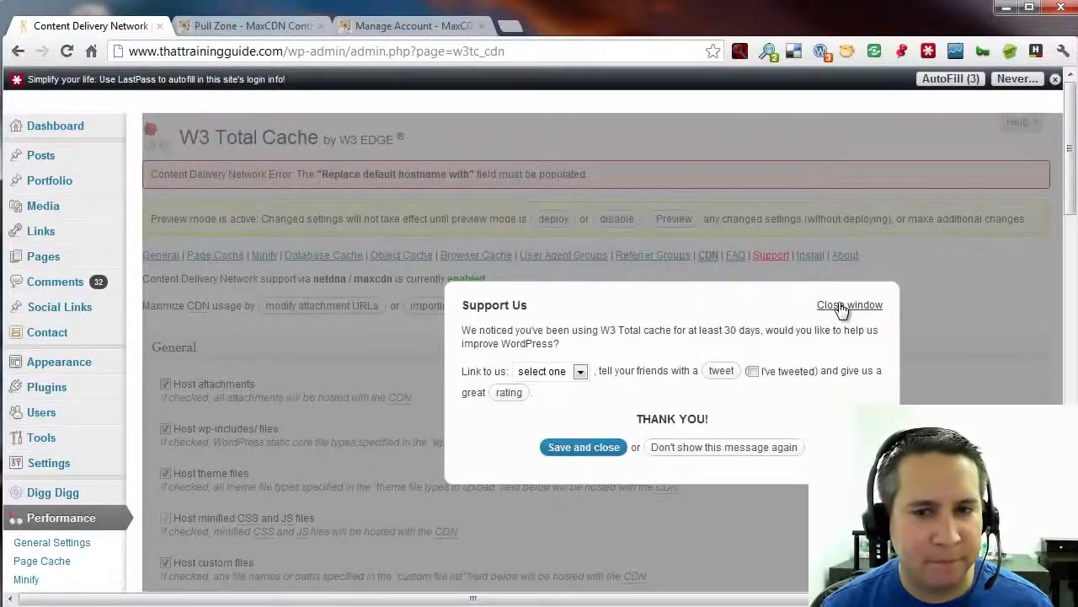
{"action": "left_click", "coordinate": [840, 305]}
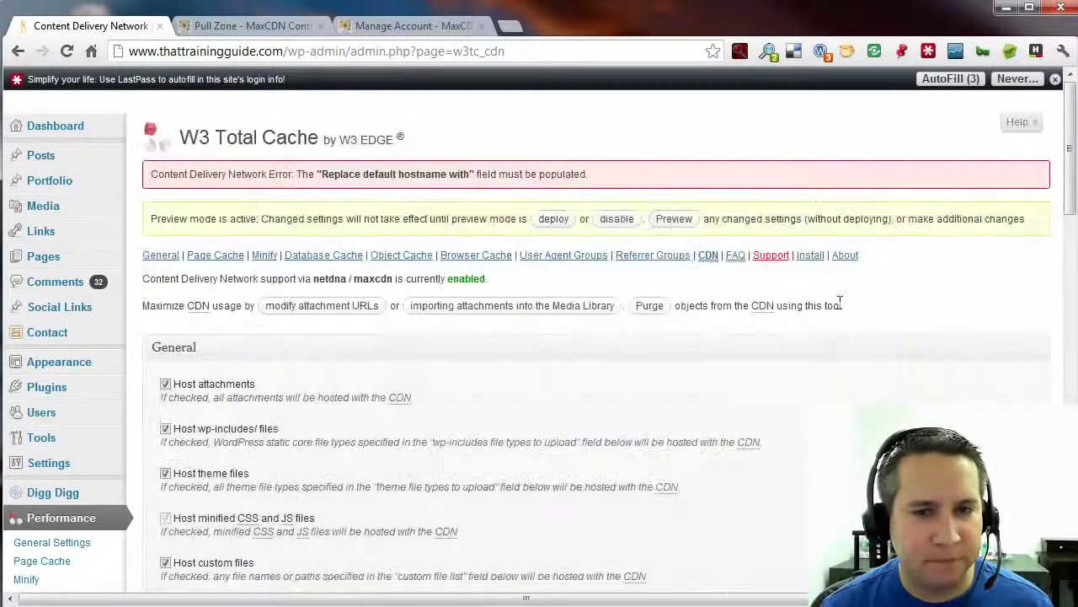
{"action": "scroll", "coordinate": [837, 381], "scroll_direction": "down", "scroll_amount": 1}
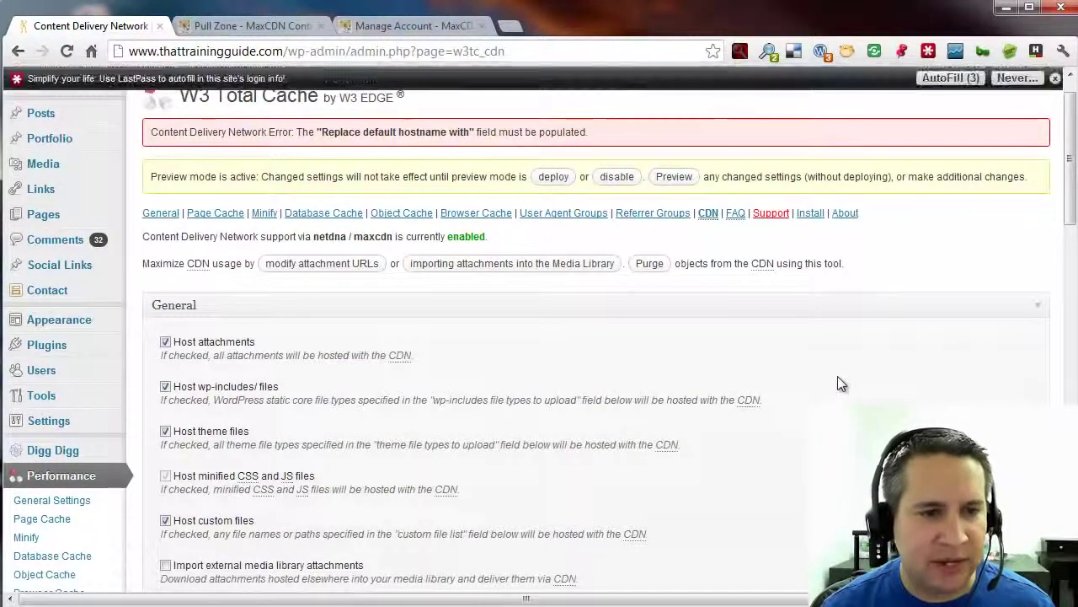
{"action": "scroll", "coordinate": [837, 375], "scroll_direction": "down", "scroll_amount": 1}
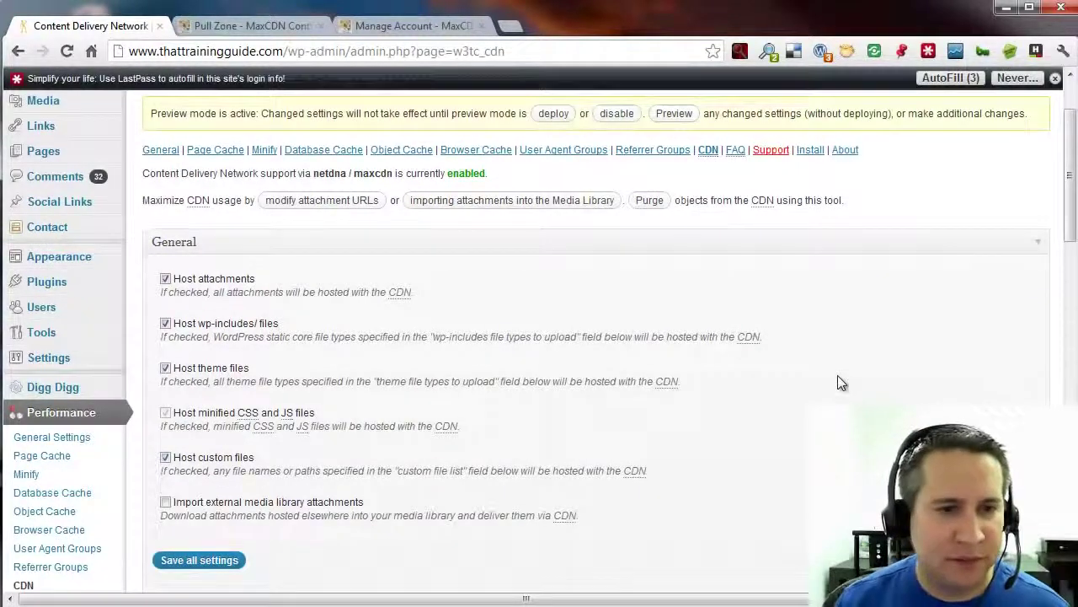
{"action": "scroll", "coordinate": [838, 381], "scroll_direction": "down", "scroll_amount": 4}
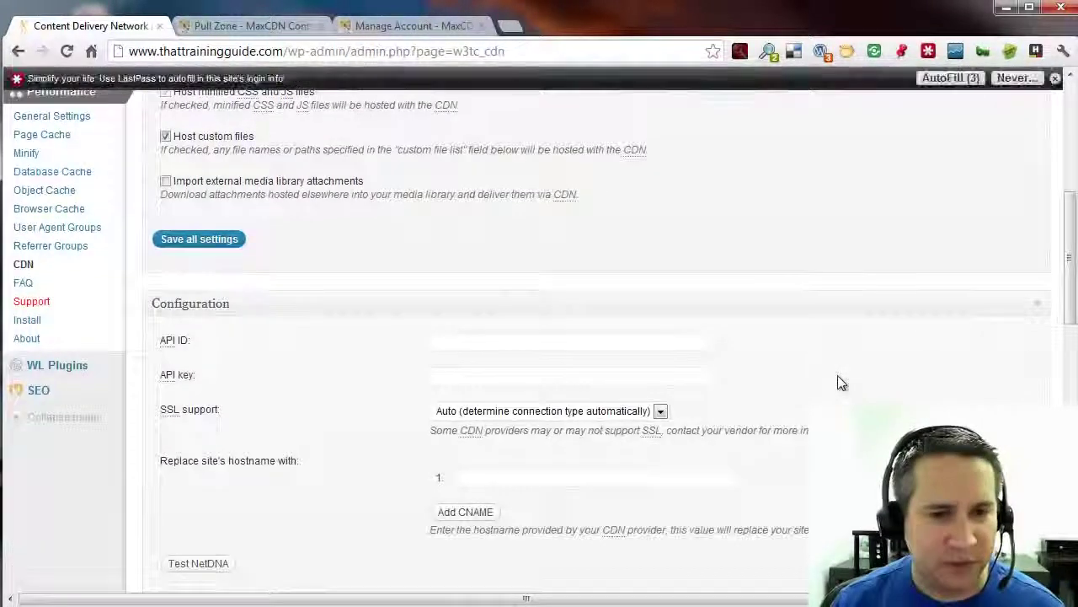
{"action": "scroll", "coordinate": [837, 383], "scroll_direction": "down", "scroll_amount": 1}
Copy the thattrainingguide API key from MaxCDN into the W3 Total Cache API key field.
{"action": "left_click", "coordinate": [491, 320]}
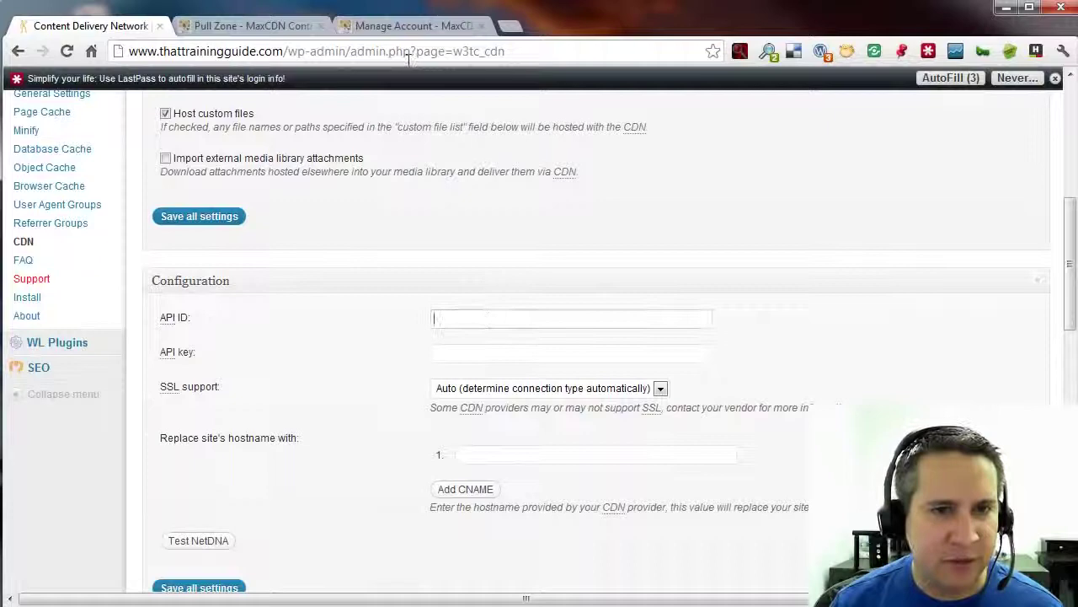
{"action": "left_click", "coordinate": [366, 26]}
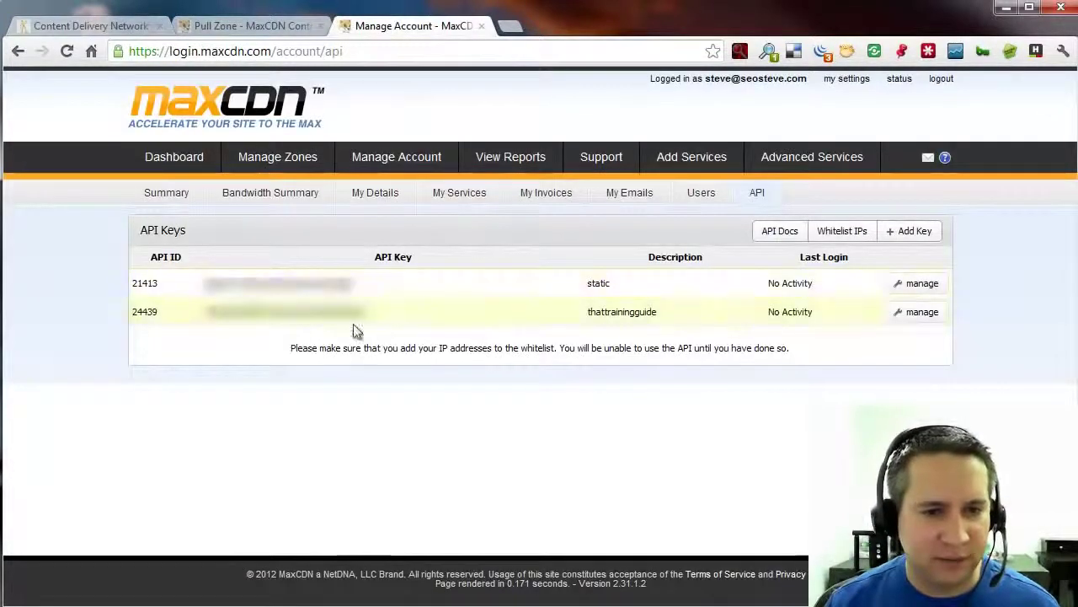
{"action": "left_click_drag", "start_coordinate": [367, 312], "coordinate": [219, 312]}
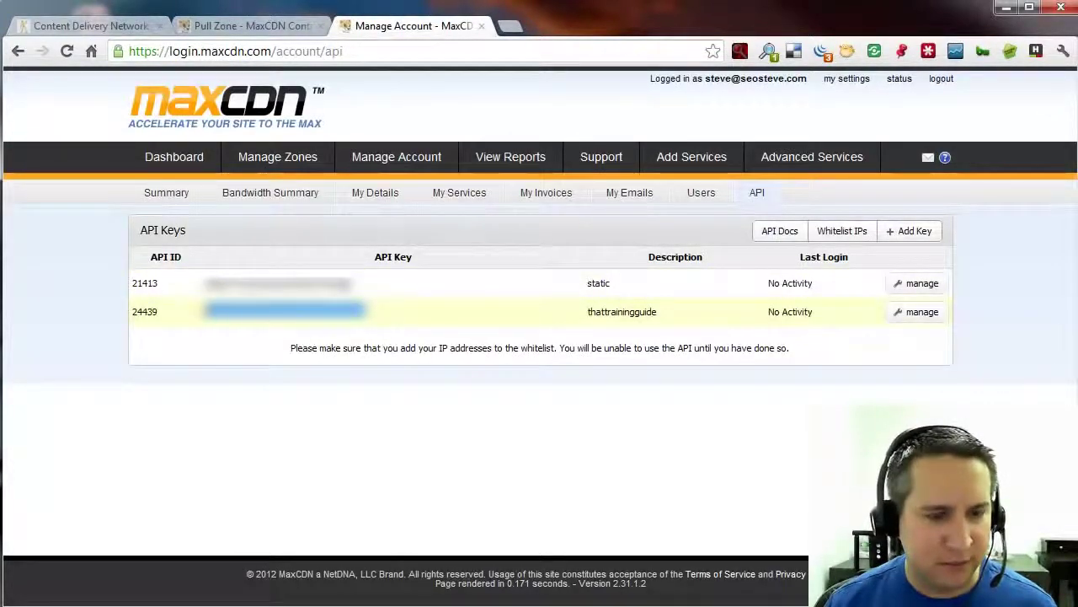
{"action": "left_click", "coordinate": [253, 26]}
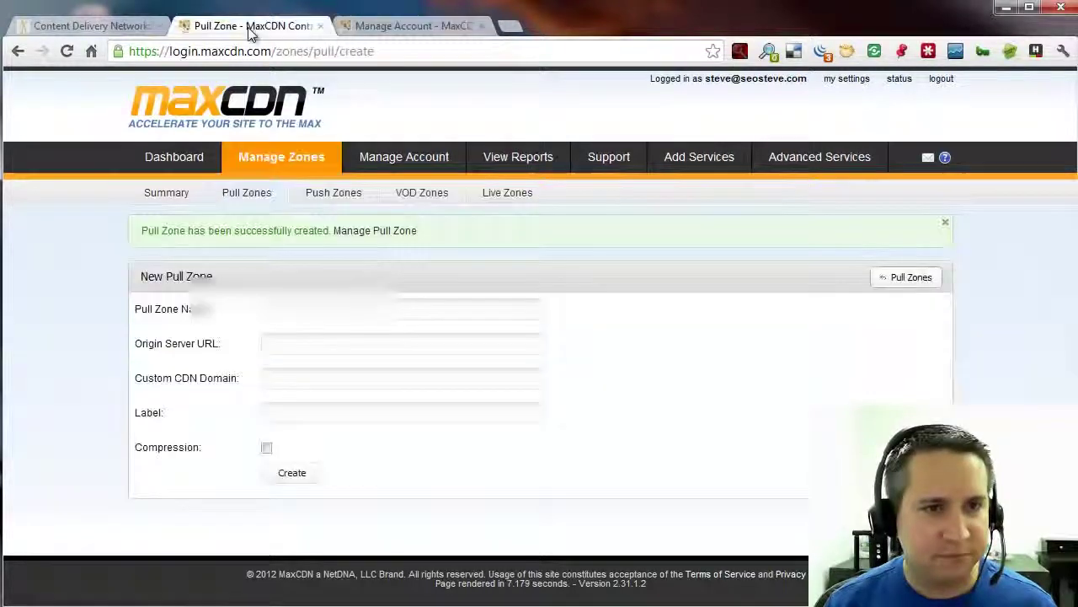
{"action": "key", "text": "ctrl+shift+Tab"}
Copy the thattrainingguide key's API ID from MaxCDN and paste it into the API ID field.
{"action": "left_click", "coordinate": [276, 30]}
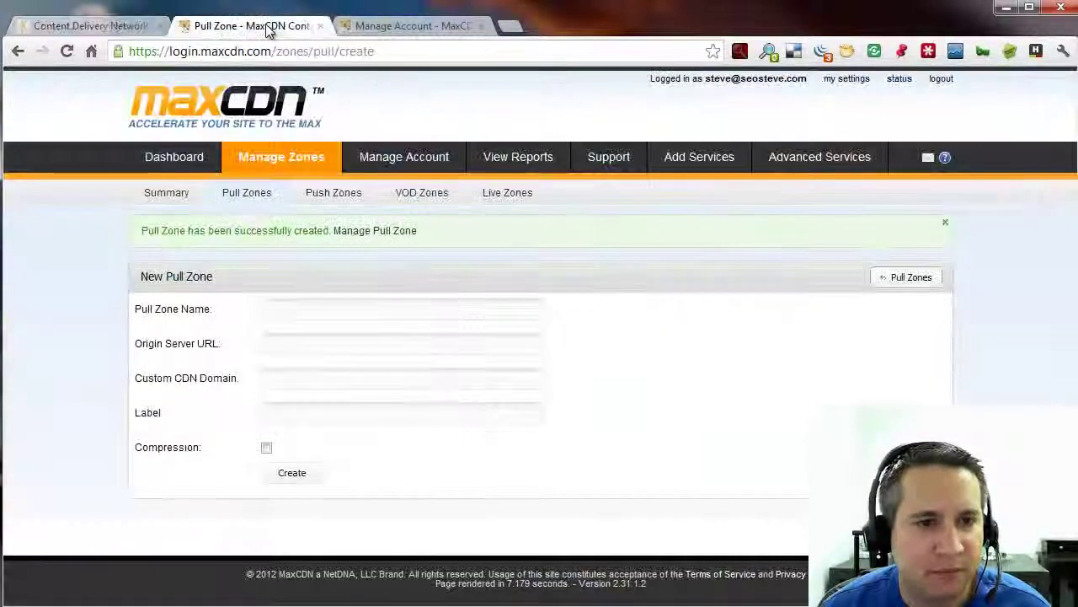
{"action": "left_click", "coordinate": [370, 29]}
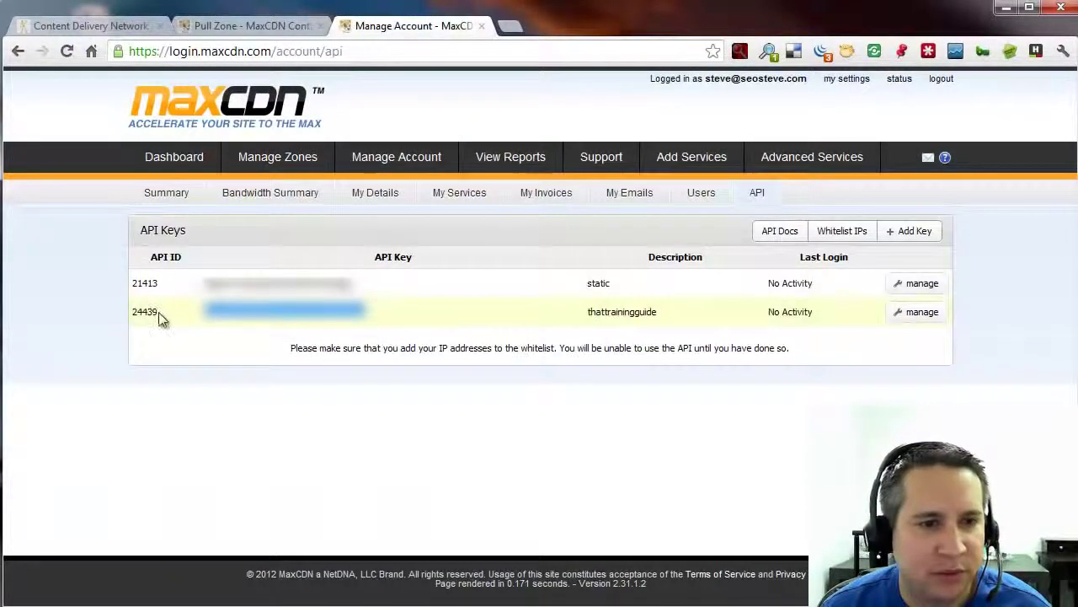
{"action": "left_click_drag", "start_coordinate": [158, 312], "coordinate": [133, 311]}
{"action": "key", "text": "ctrl+c"}
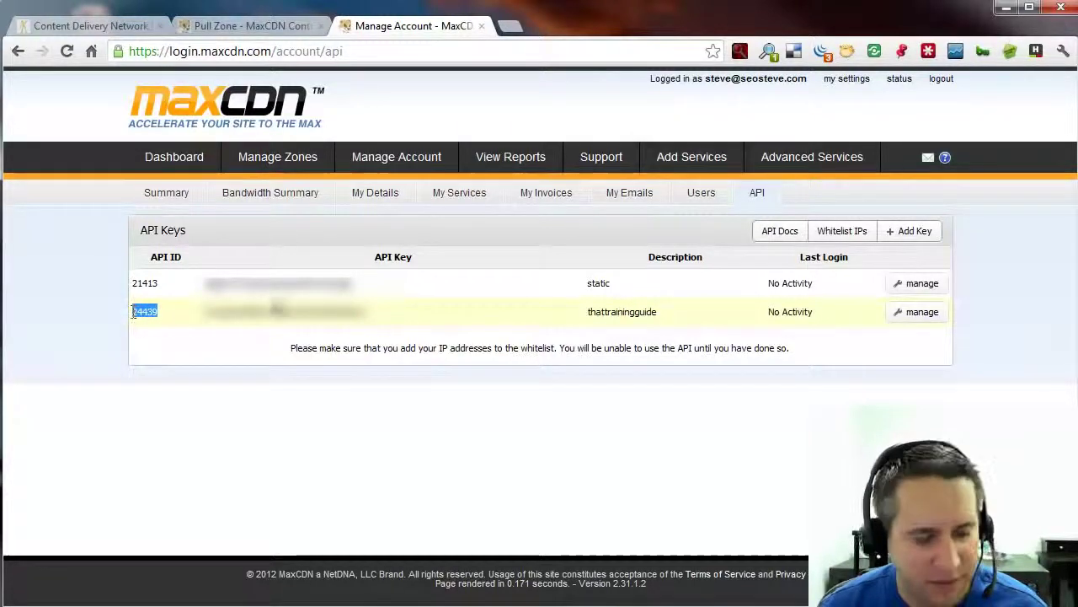
{"action": "left_click", "coordinate": [91, 26]}
{"action": "key", "text": "ctrl+v"}
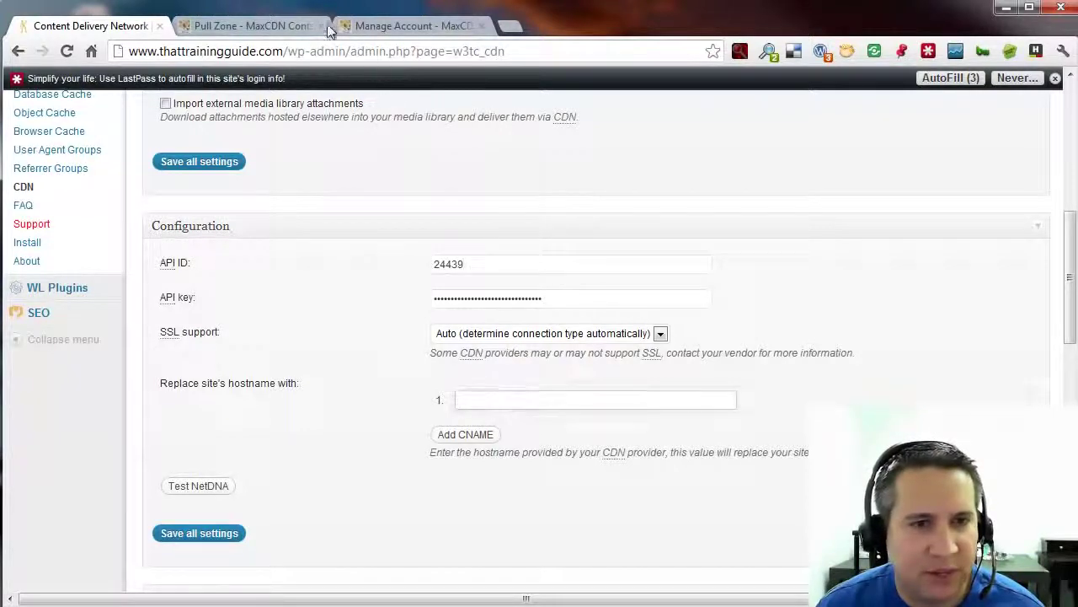
Paste the thattrainingguide pull zone's temporary netdna-cdn.com URL into 'Replace site's hostname with'.
{"action": "left_click", "coordinate": [225, 26]}
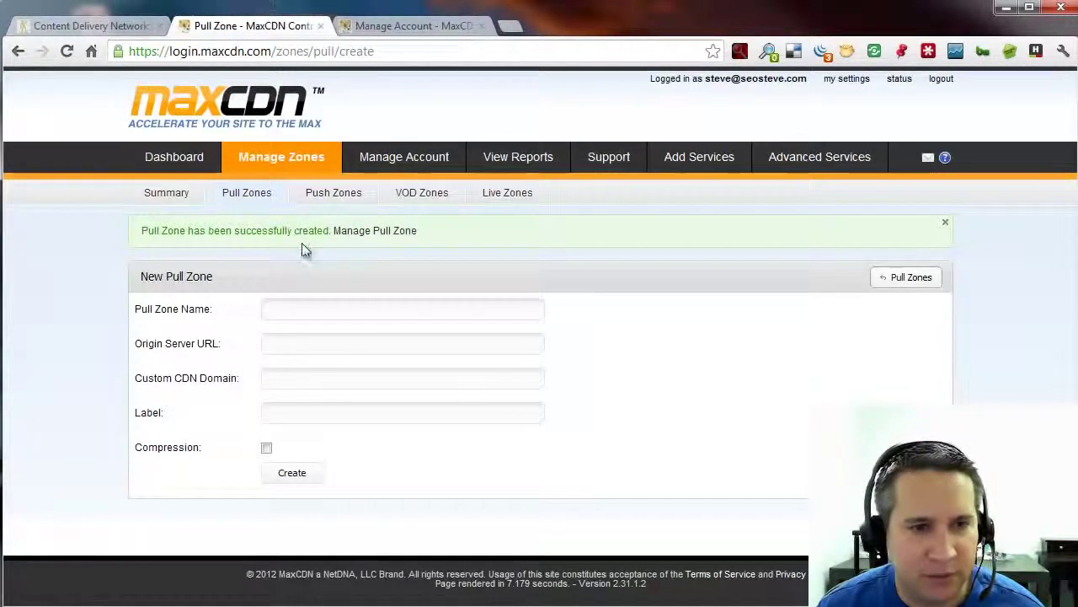
{"action": "left_click", "coordinate": [246, 194]}
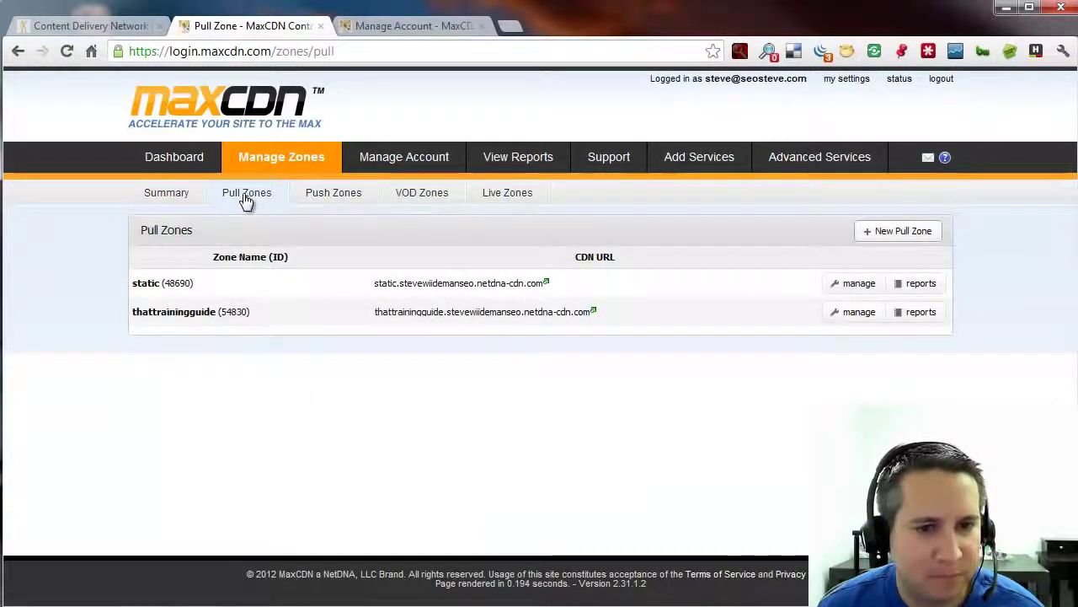
{"action": "left_click", "coordinate": [184, 314]}
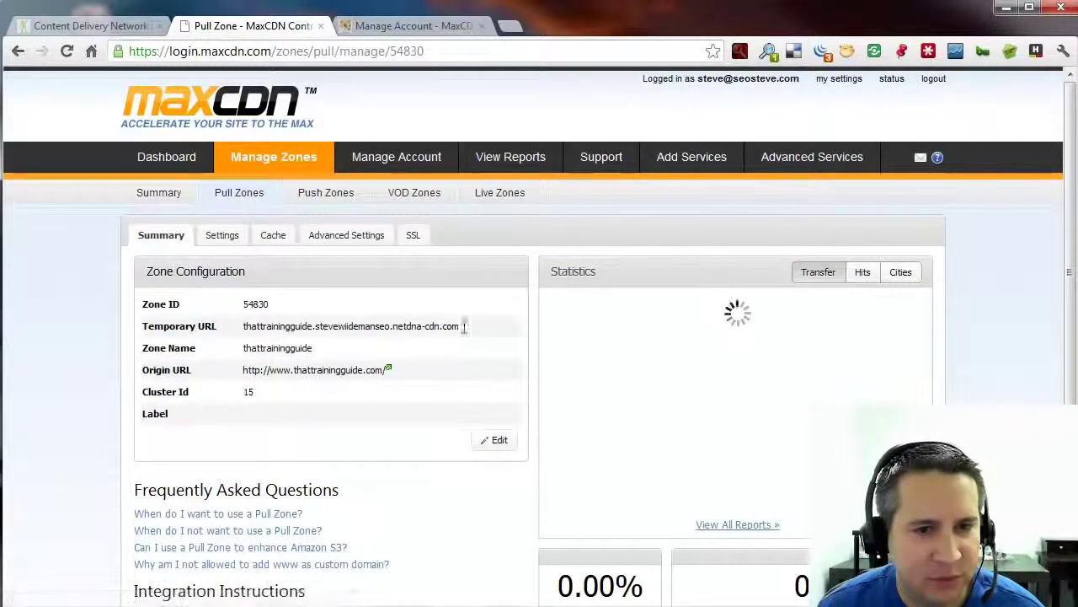
{"action": "left_click_drag", "start_coordinate": [460, 326], "coordinate": [241, 326]}
{"action": "key", "text": "ctrl+c"}
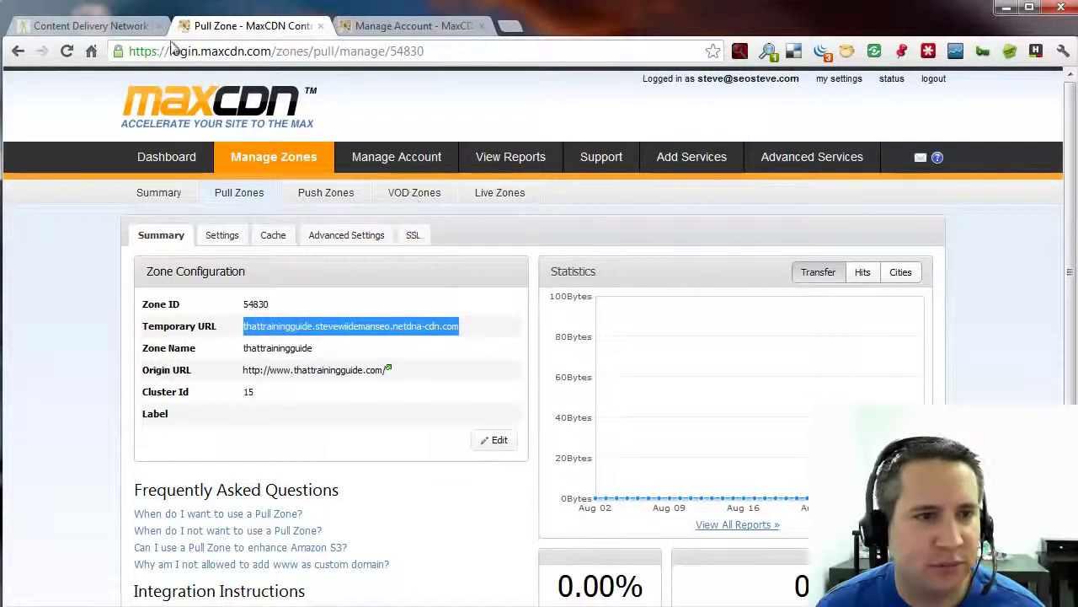
{"action": "left_click", "coordinate": [122, 27]}
{"action": "key", "text": "ctrl+v"}
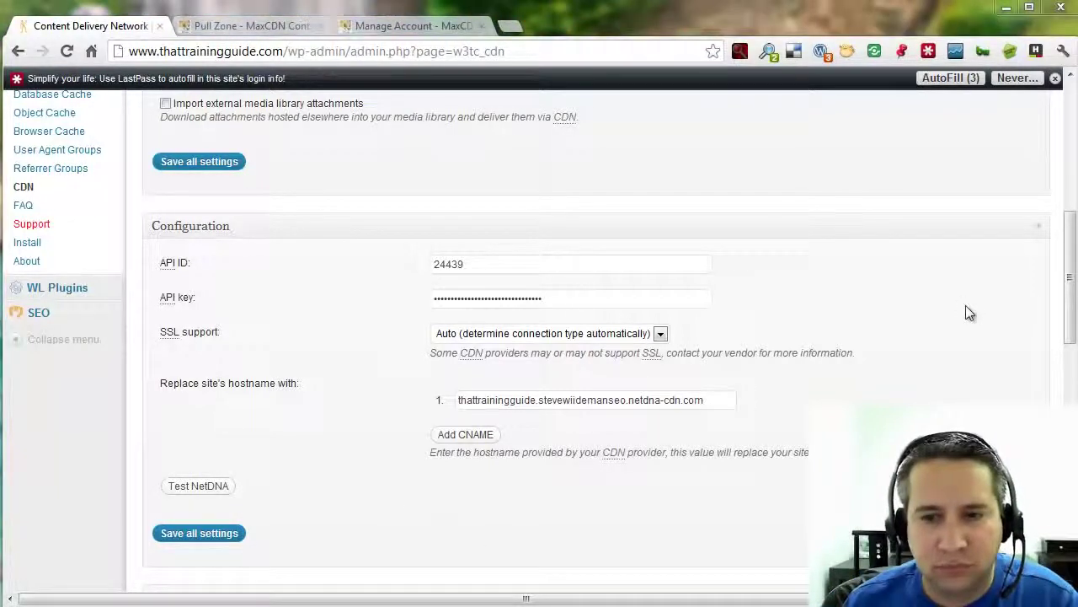
Save the CDN settings, dismiss the Support Us popup, and go to Browser Cache settings.
{"action": "left_click", "coordinate": [213, 537]}
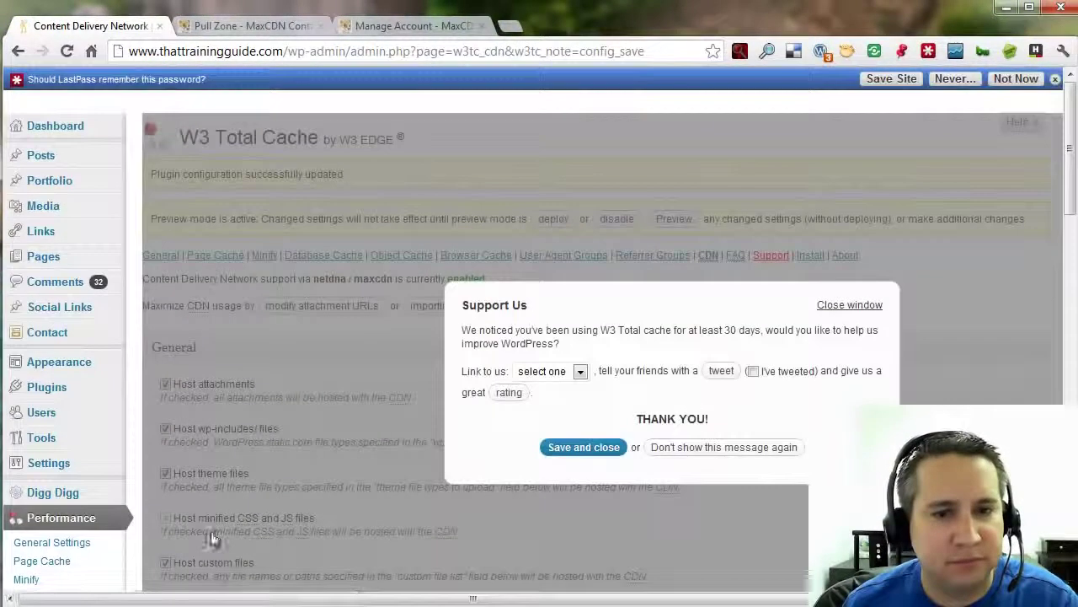
{"action": "left_click", "coordinate": [842, 308]}
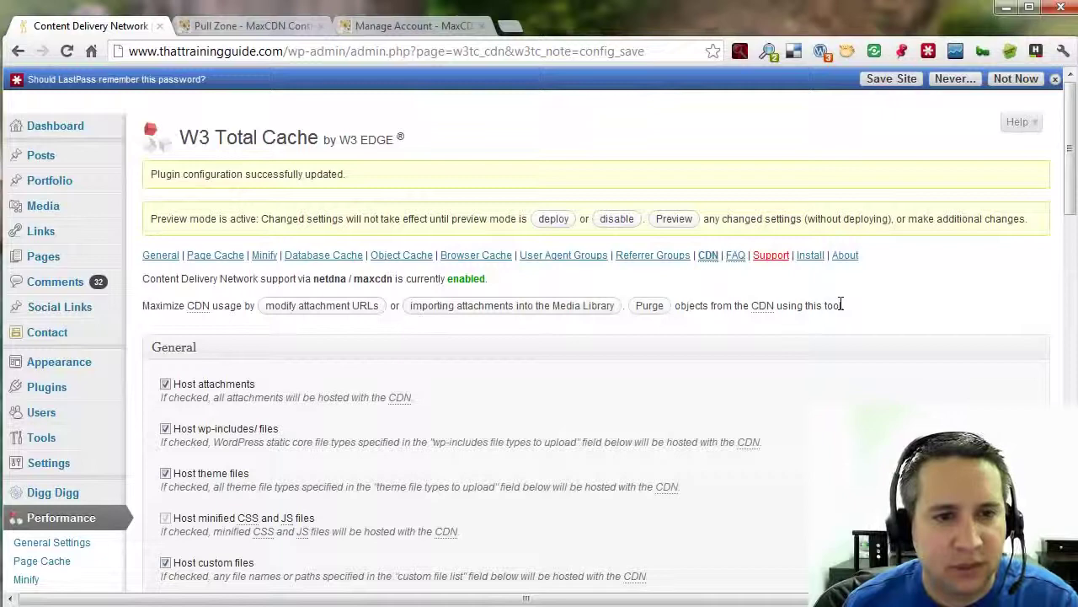
{"action": "left_click", "coordinate": [480, 256]}
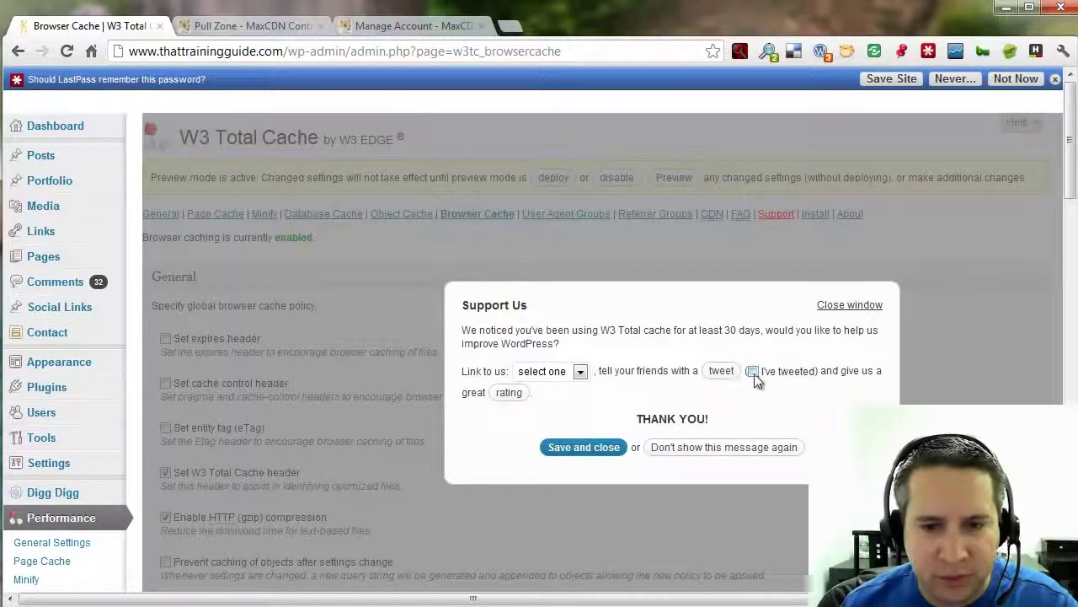
Permanently dismiss the Support Us popup and enable 'Set expires header' and 'Set entity tag (eTag)'.
{"action": "left_click", "coordinate": [739, 449]}
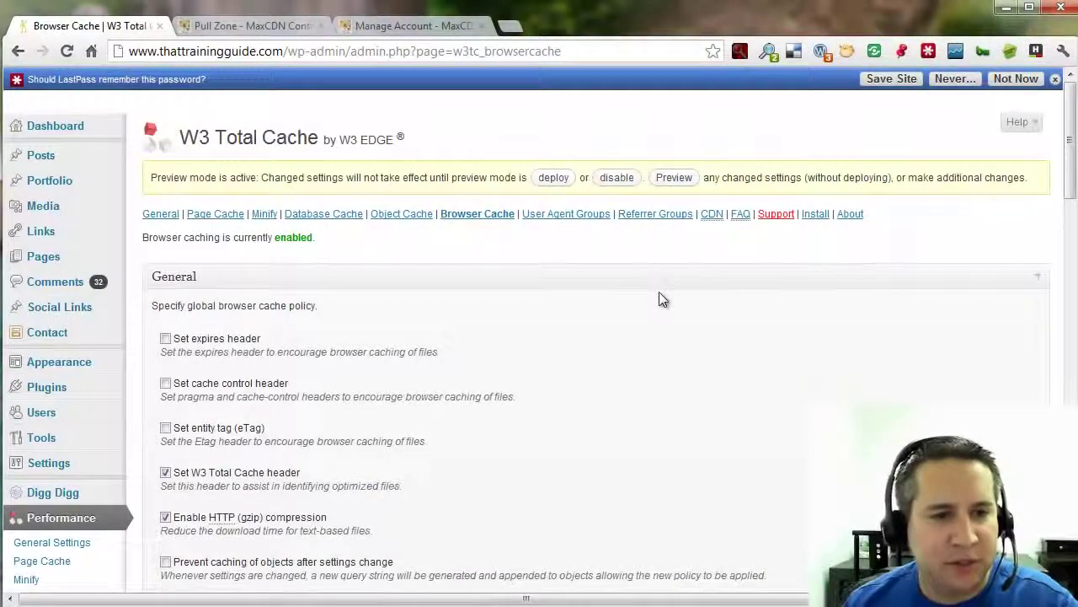
{"action": "scroll", "coordinate": [662, 299], "scroll_direction": "down", "scroll_amount": 1}
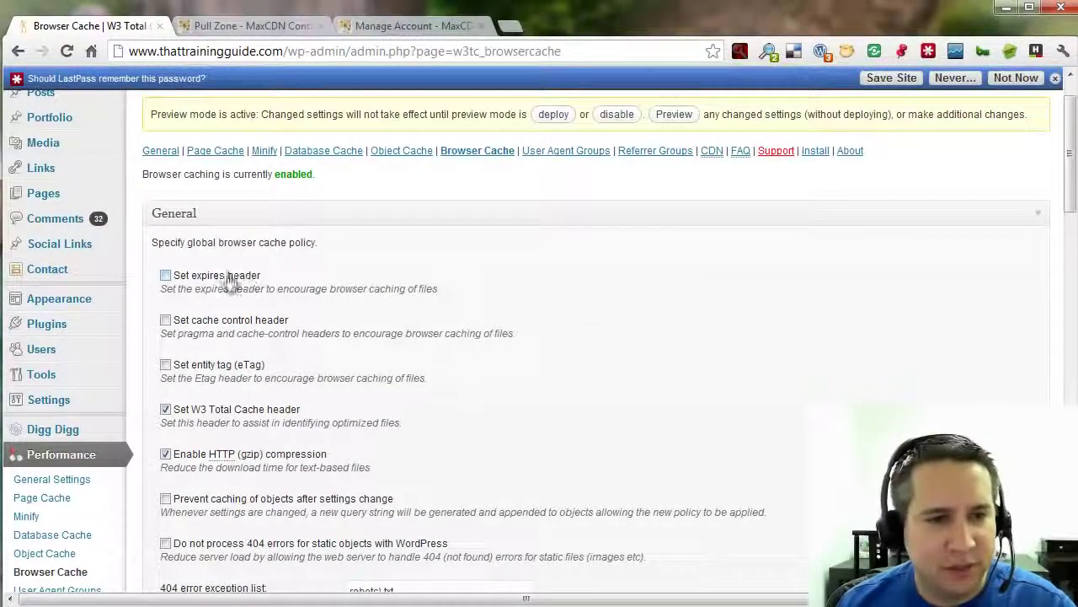
{"action": "left_click", "coordinate": [166, 276]}
{"action": "scroll", "coordinate": [421, 287], "scroll_direction": "down", "scroll_amount": 1}
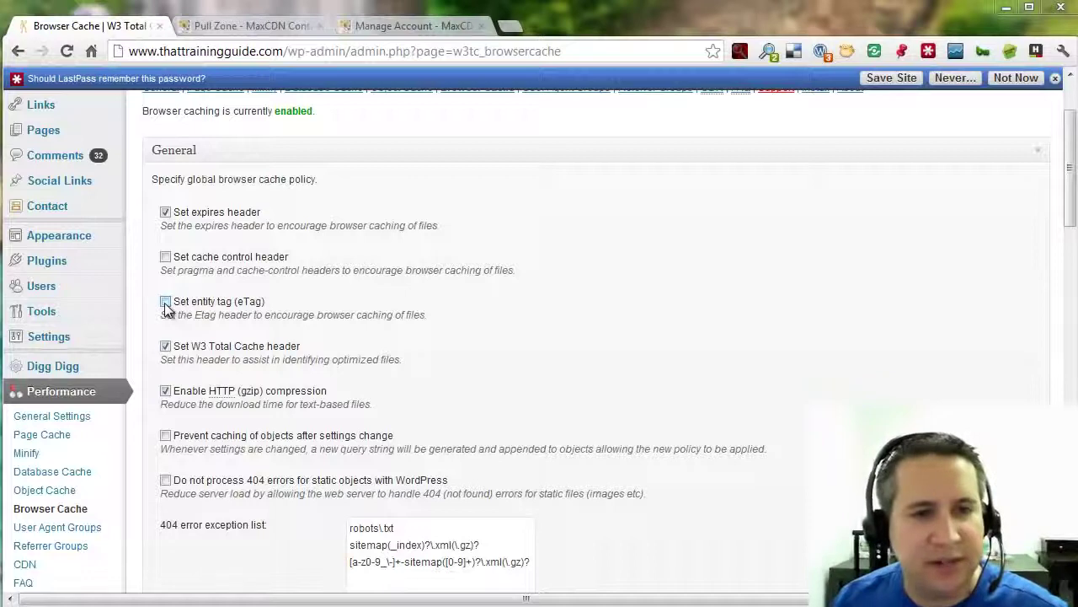
{"action": "left_click", "coordinate": [166, 303]}
{"action": "scroll", "coordinate": [176, 337], "scroll_direction": "down", "scroll_amount": 1}
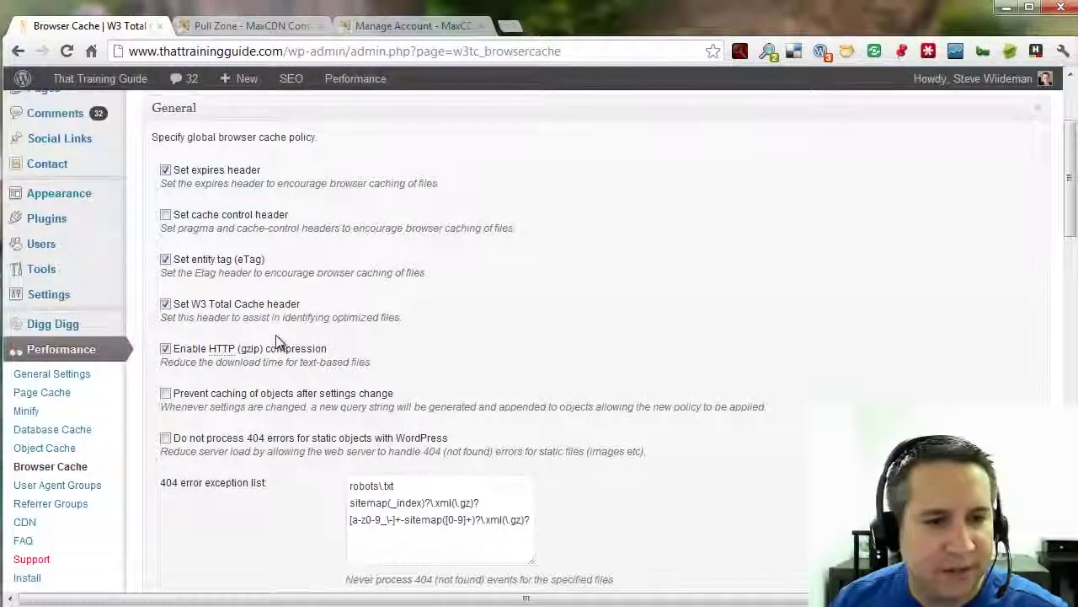
{"action": "scroll", "coordinate": [674, 371], "scroll_direction": "down", "scroll_amount": 3}
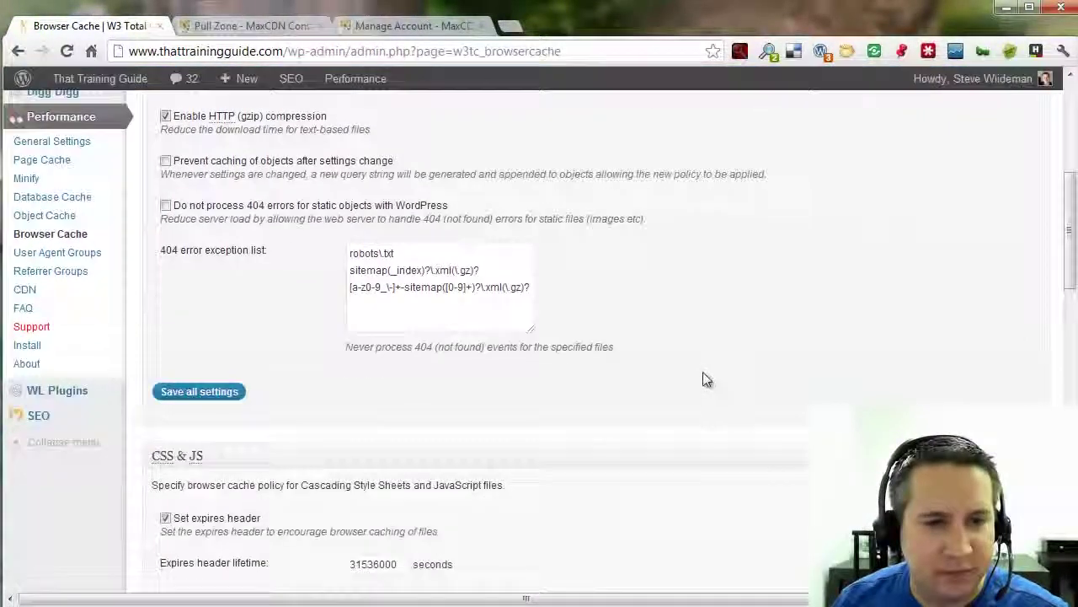
Set the CSS & JS and HTML & XML cache control policies to cache ("public").
{"action": "scroll", "coordinate": [704, 375], "scroll_direction": "down", "scroll_amount": 3}
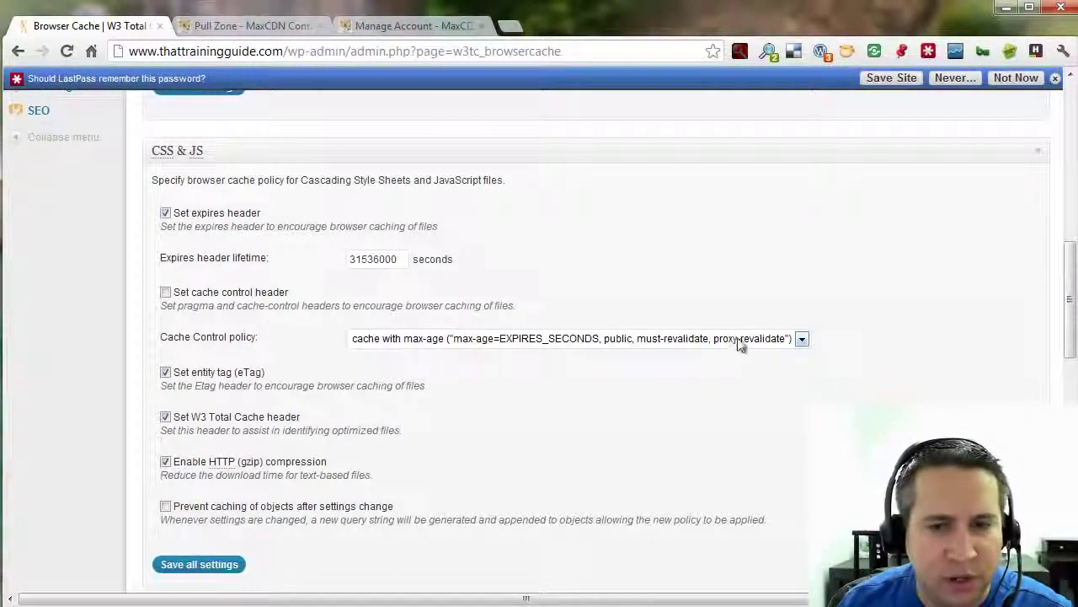
{"action": "scroll", "coordinate": [741, 342], "scroll_direction": "up", "scroll_amount": 3}
{"action": "scroll", "coordinate": [851, 358], "scroll_direction": "down", "scroll_amount": 3}
{"action": "left_click", "coordinate": [795, 369]}
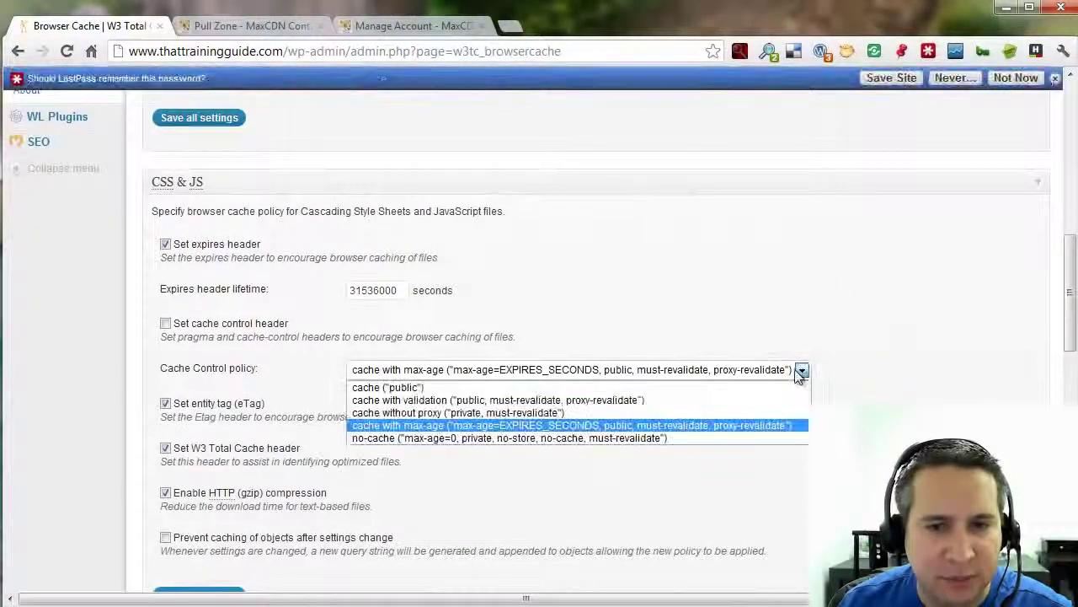
{"action": "left_click", "coordinate": [740, 386]}
{"action": "scroll", "coordinate": [807, 384], "scroll_direction": "down", "scroll_amount": 5}
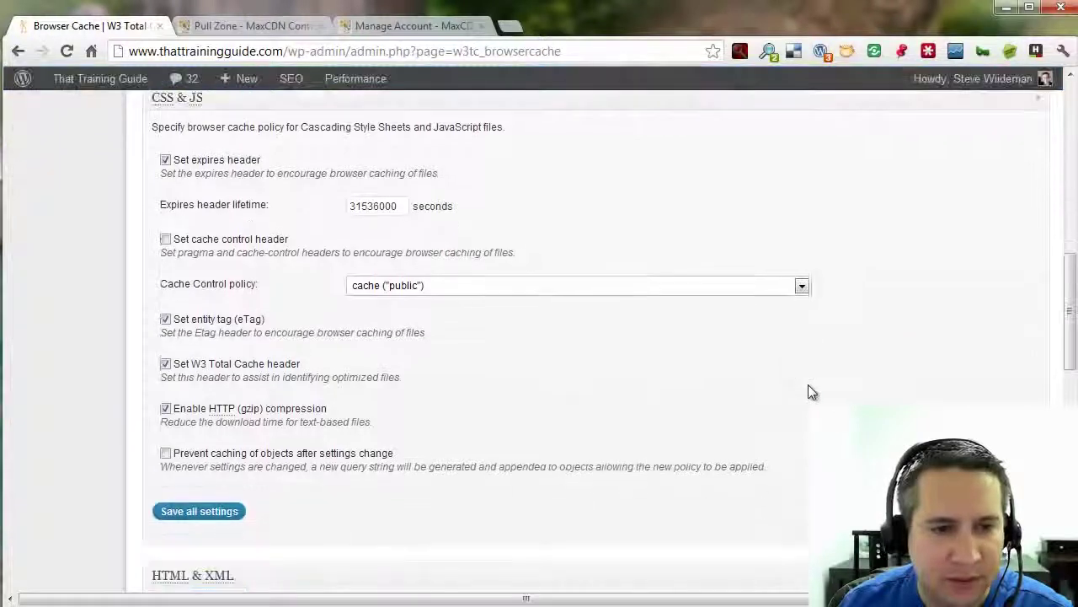
{"action": "scroll", "coordinate": [808, 391], "scroll_direction": "down", "scroll_amount": 1}
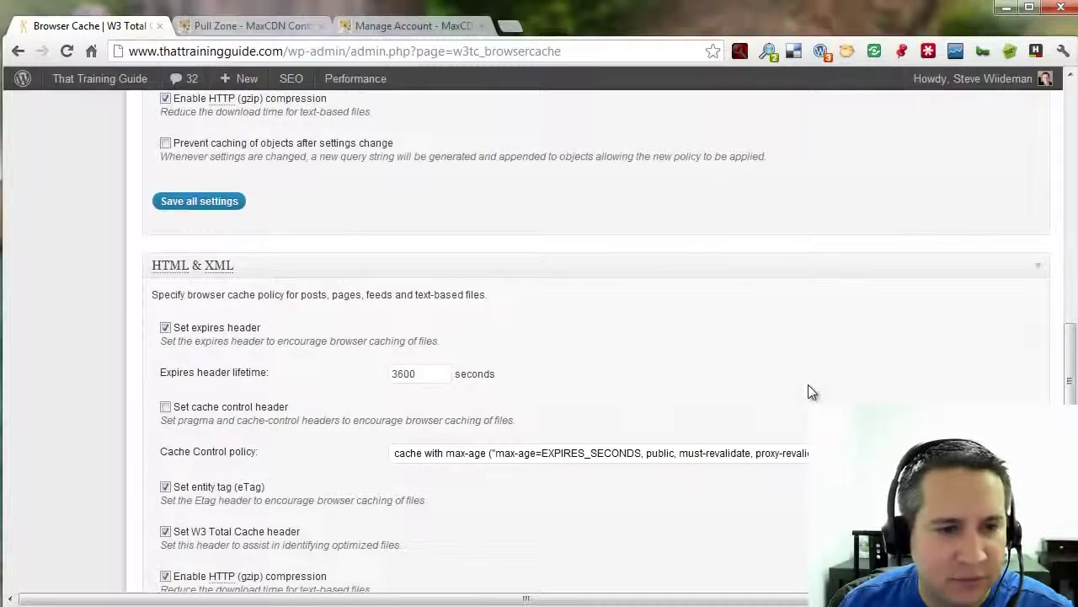
{"action": "scroll", "coordinate": [576, 393], "scroll_direction": "down", "scroll_amount": 1}
{"action": "left_click", "coordinate": [584, 393]}
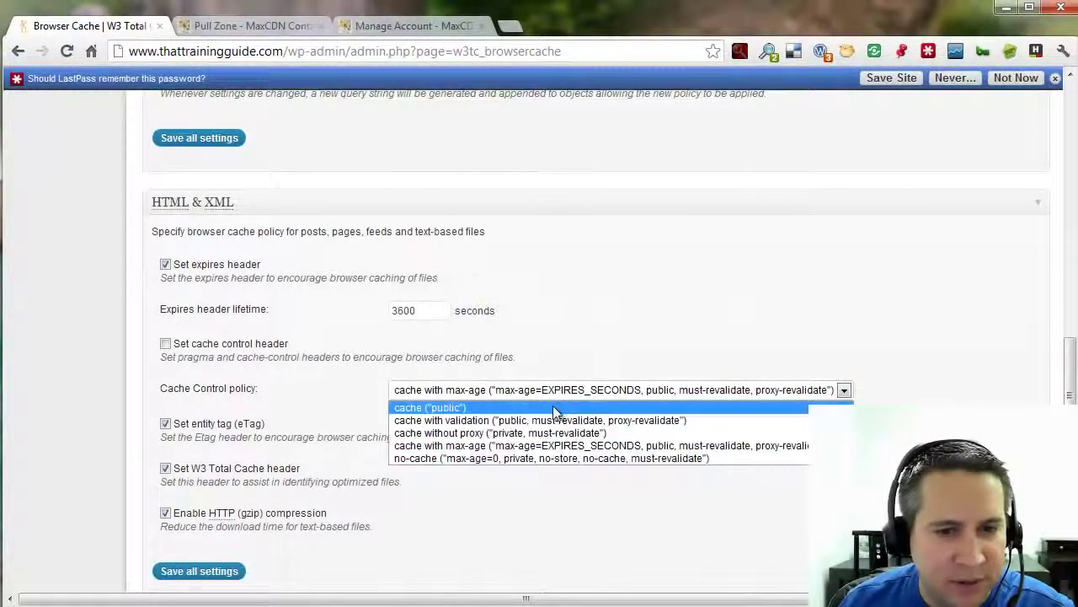
{"action": "left_click", "coordinate": [553, 405]}
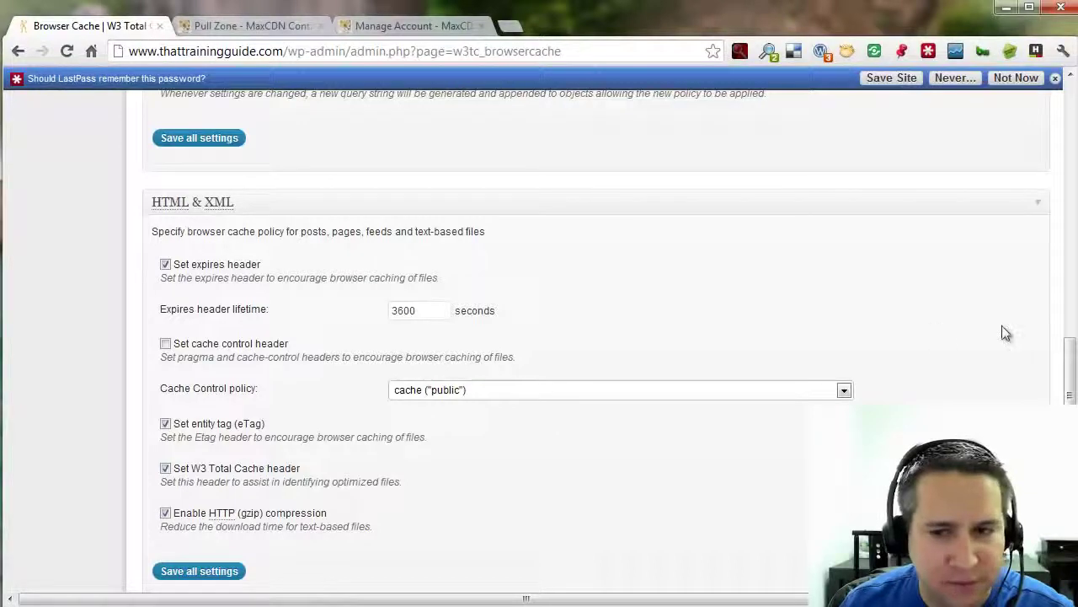
Set the Media & Other Files cache control policy to cache ("public") and save all settings.
{"action": "left_click_drag", "start_coordinate": [1072, 353], "coordinate": [1070, 399]}
{"action": "scroll", "coordinate": [807, 400], "scroll_direction": "down", "scroll_amount": 3}
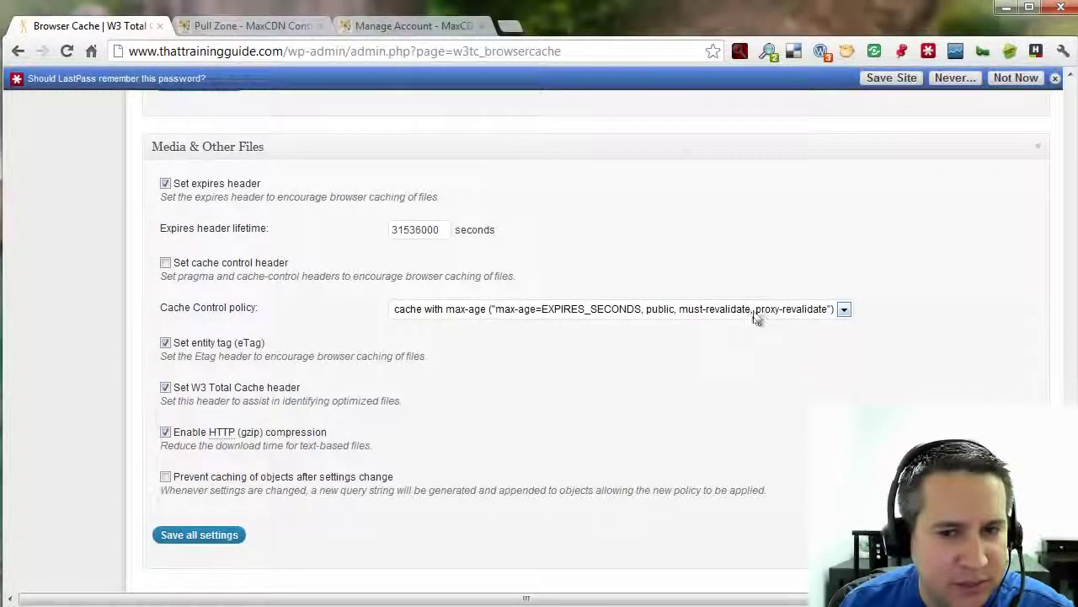
{"action": "left_click", "coordinate": [758, 309]}
{"action": "left_click", "coordinate": [746, 327]}
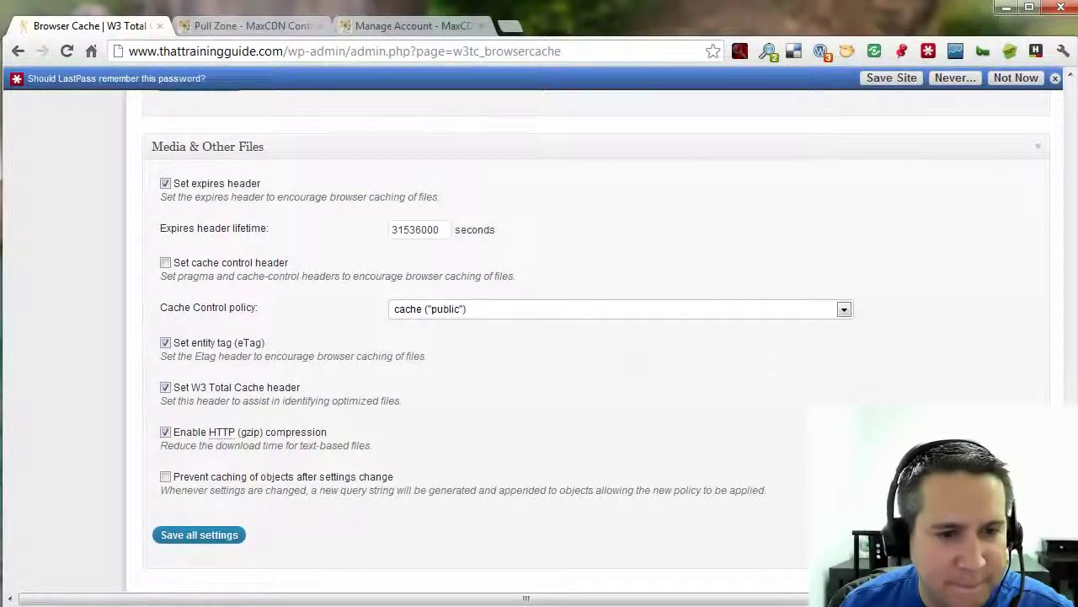
{"action": "scroll", "coordinate": [282, 494], "scroll_direction": "down", "scroll_amount": 1}
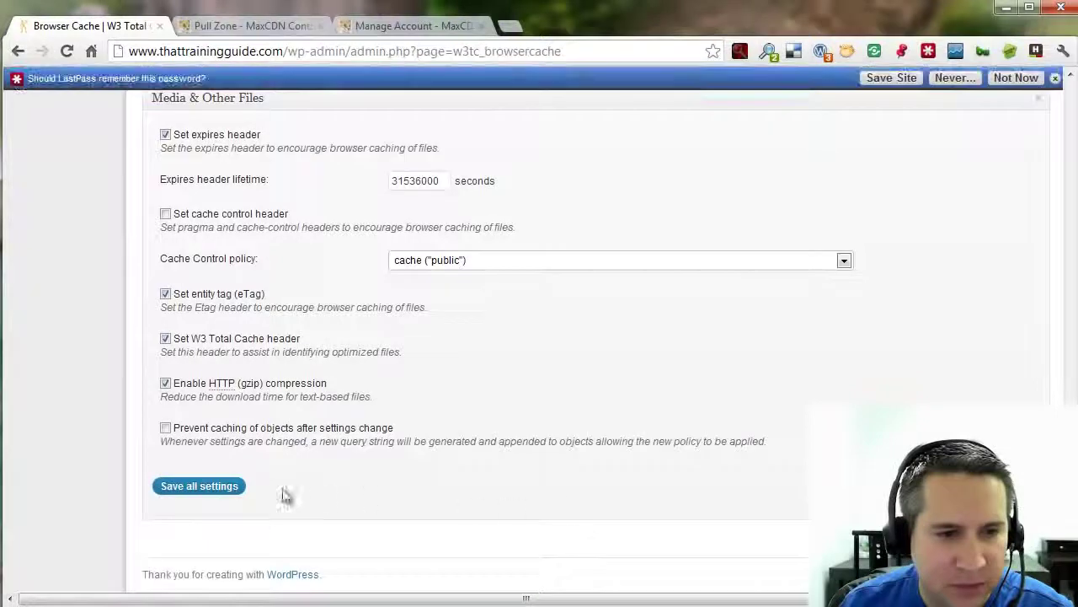
{"action": "left_click", "coordinate": [189, 493]}
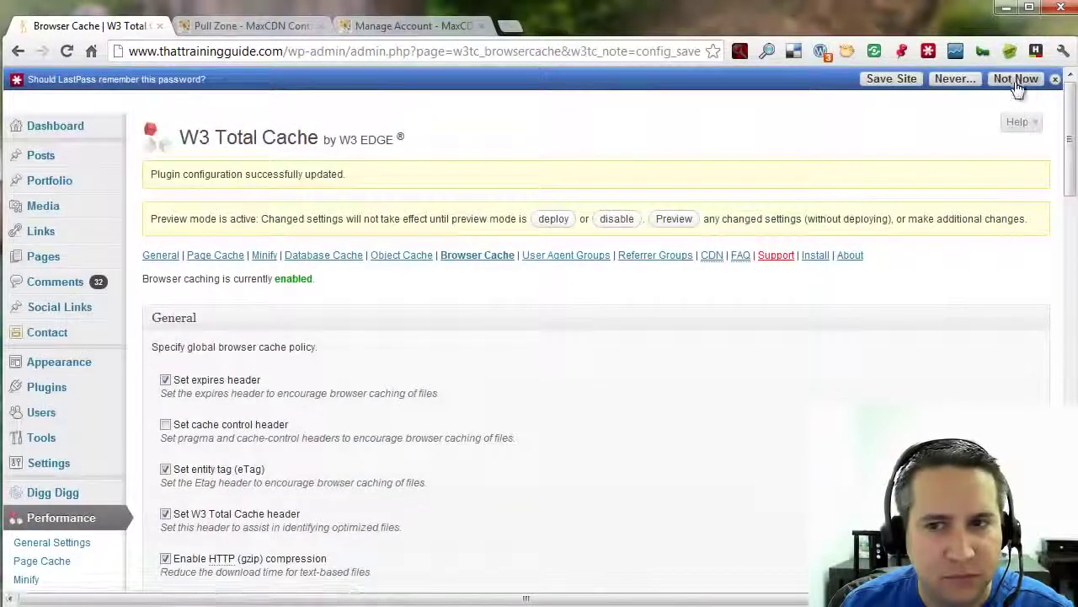
Decline the LastPass save prompt and run Performance > Empty All Caches from the admin bar.
{"action": "left_click", "coordinate": [1016, 79]}
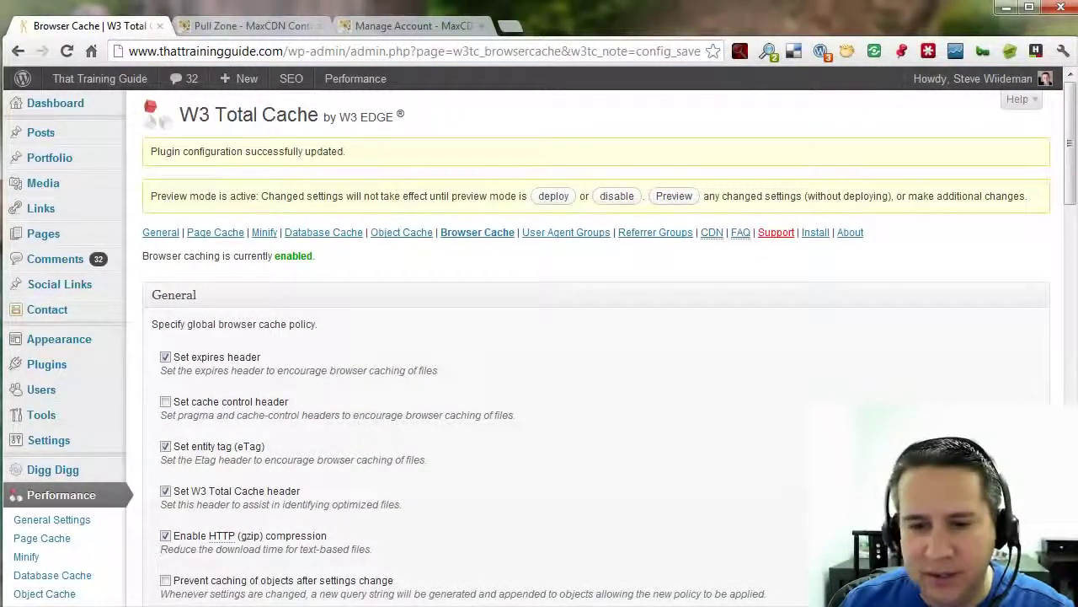
{"action": "scroll", "coordinate": [917, 234], "scroll_direction": "down", "scroll_amount": 10}
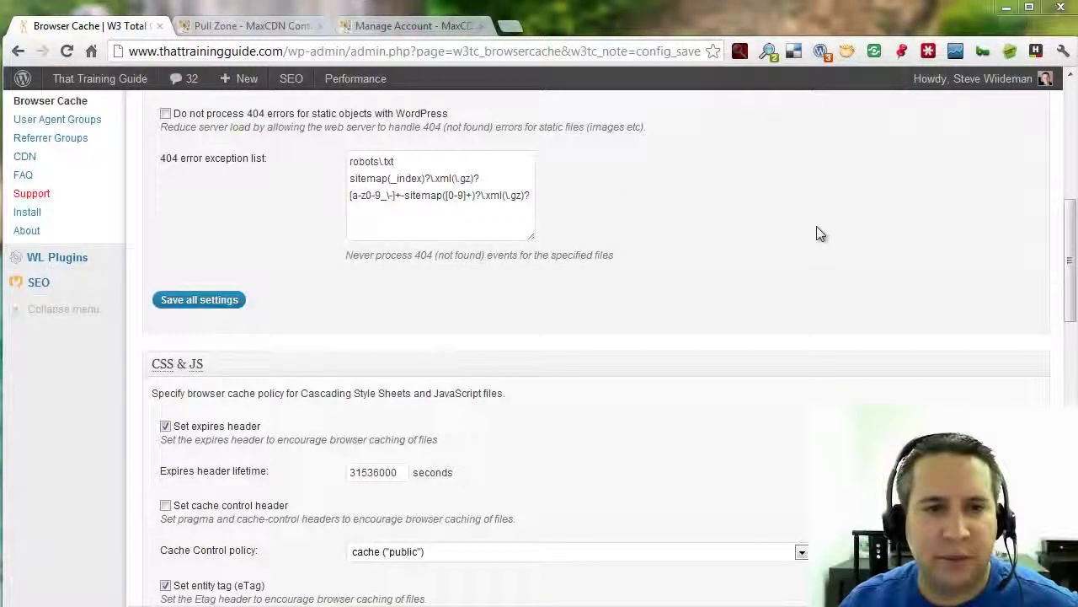
{"action": "mouse_move", "coordinate": [354, 80]}
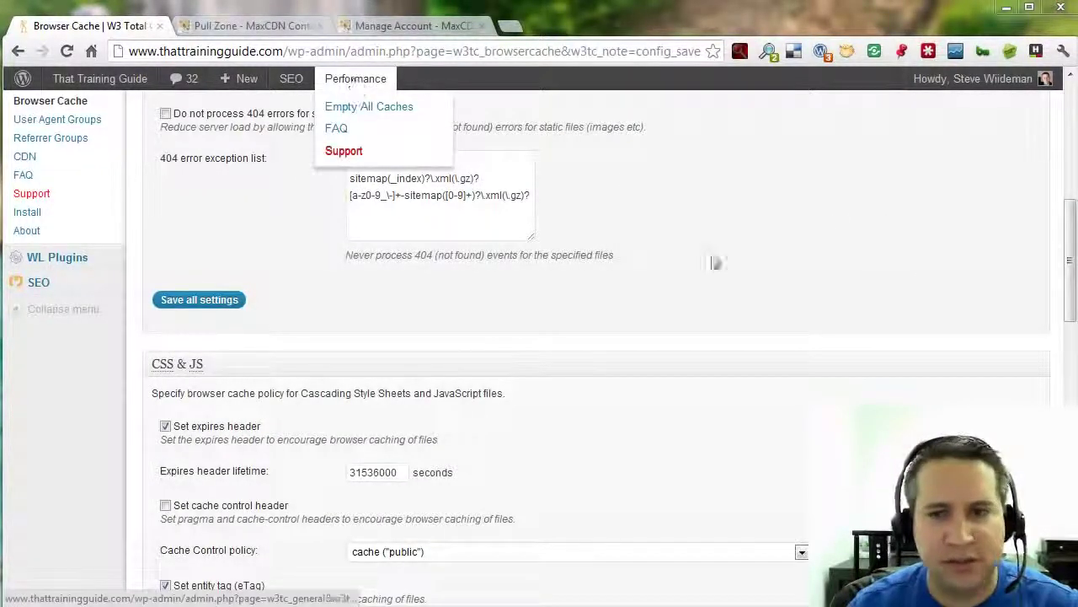
{"action": "left_click_drag", "start_coordinate": [1068, 291], "coordinate": [1068, 173]}
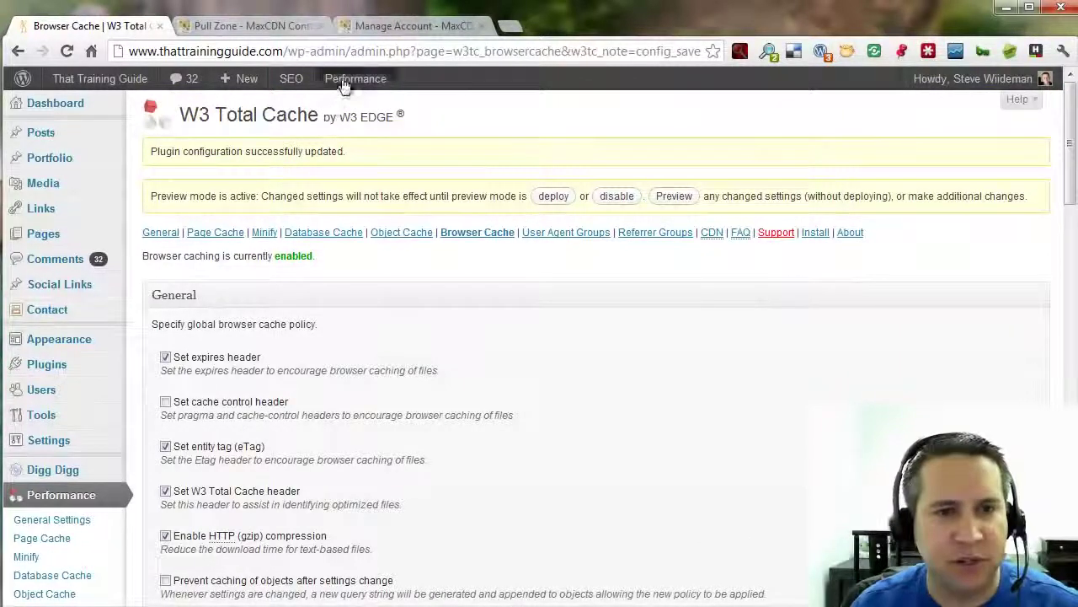
{"action": "mouse_move", "coordinate": [349, 82]}
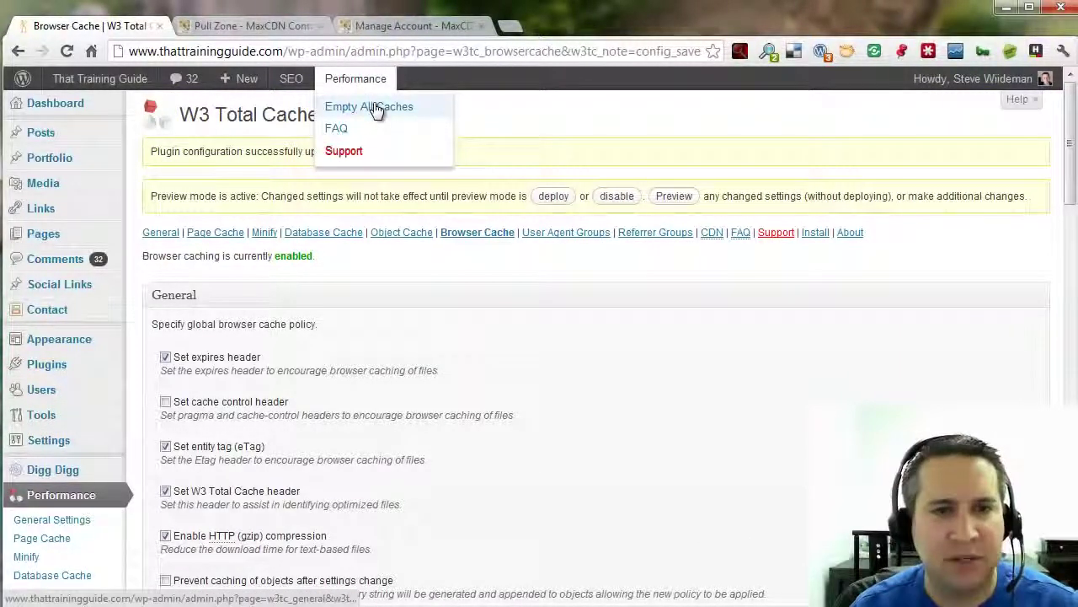
{"action": "left_click", "coordinate": [377, 111]}
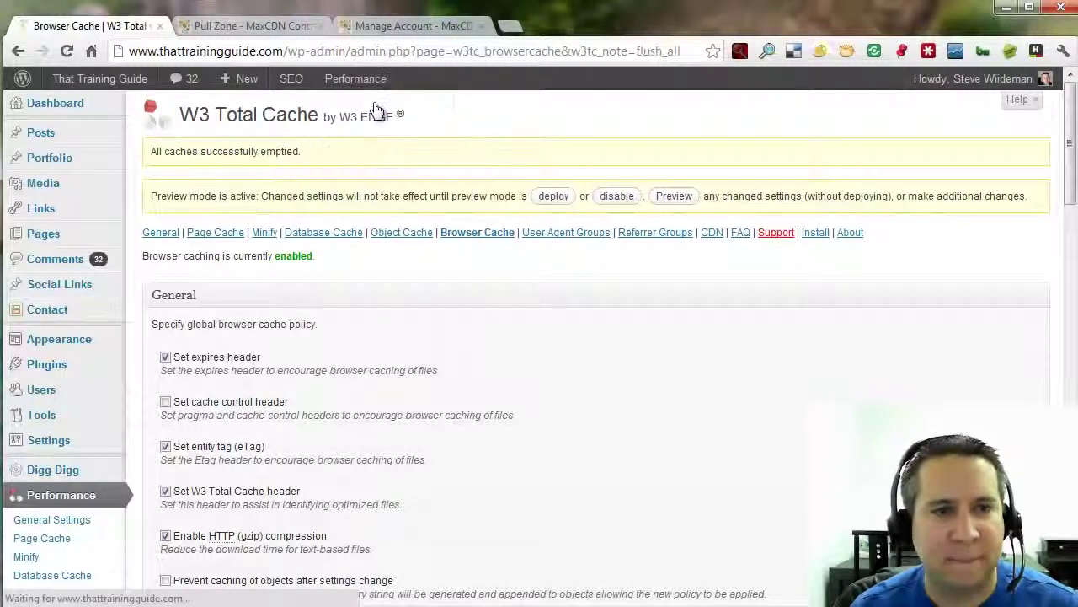
Clear Chrome's cached files via Clear browsing data, then return to the Browser Cache | W3 Total Cache tab.
{"action": "left_click", "coordinate": [1063, 51]}
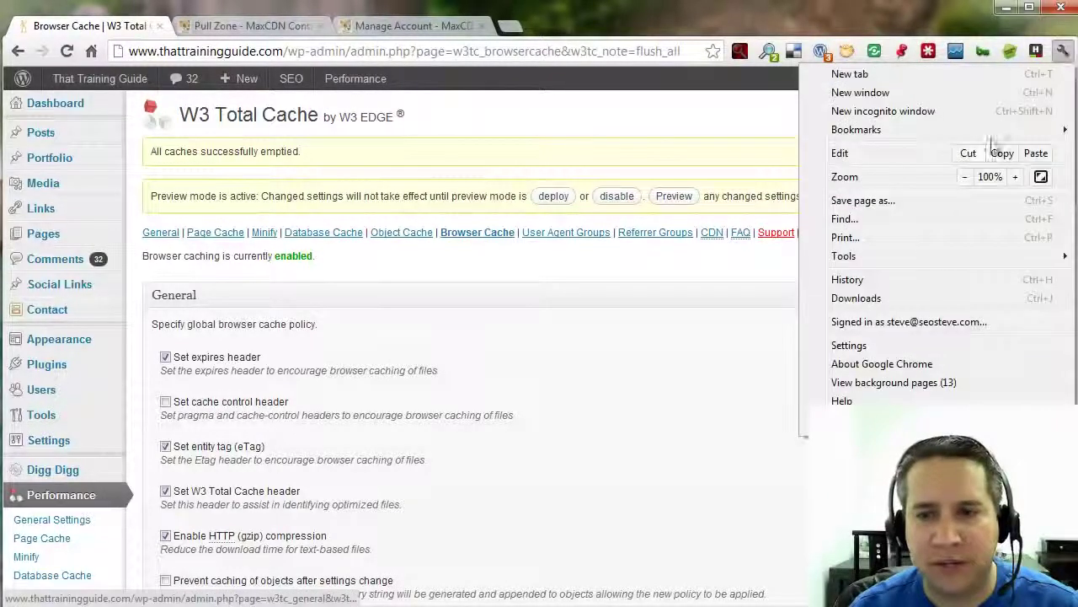
{"action": "left_click", "coordinate": [907, 345]}
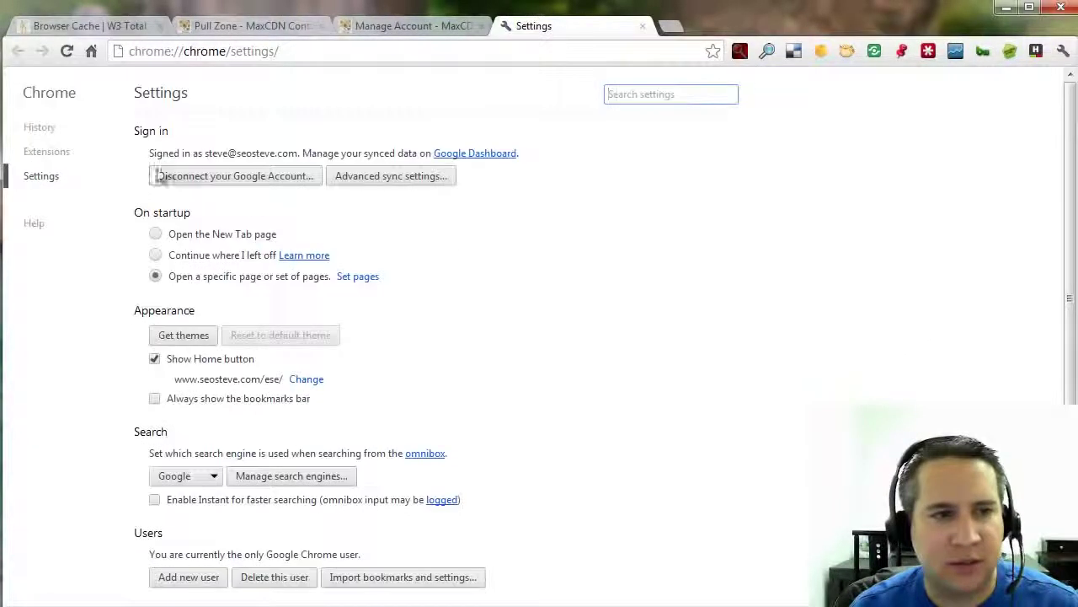
{"action": "left_click", "coordinate": [39, 127]}
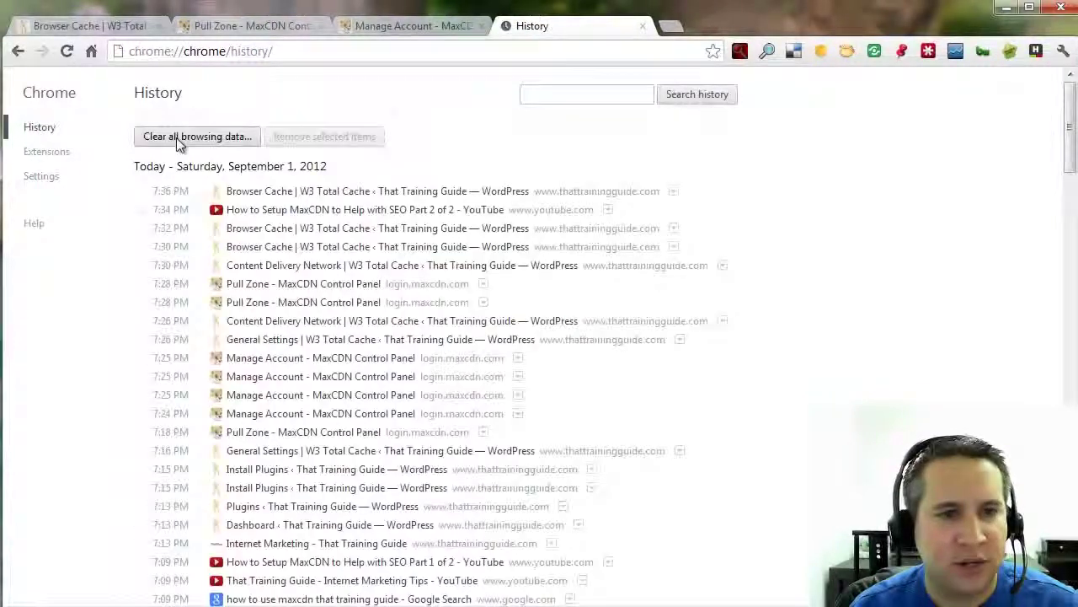
{"action": "left_click", "coordinate": [176, 137]}
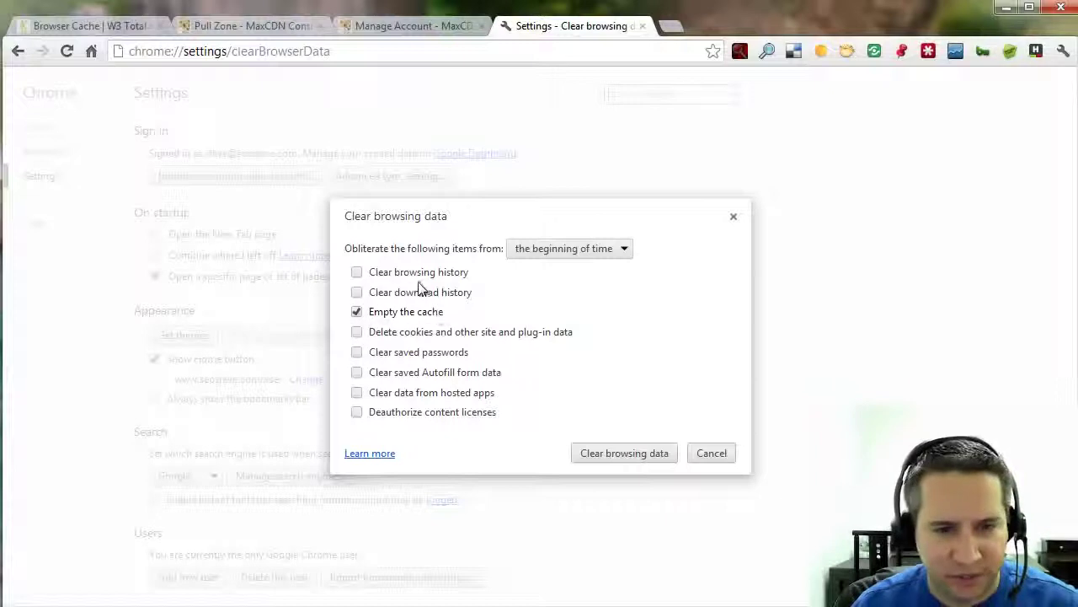
{"action": "left_click", "coordinate": [624, 453]}
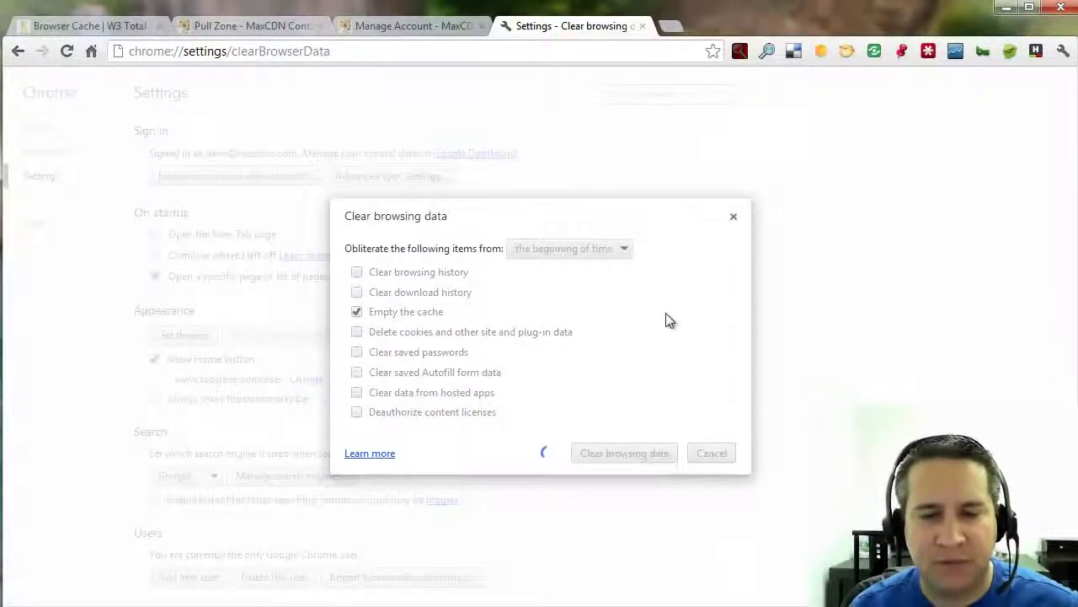
{"action": "left_click", "coordinate": [643, 26]}
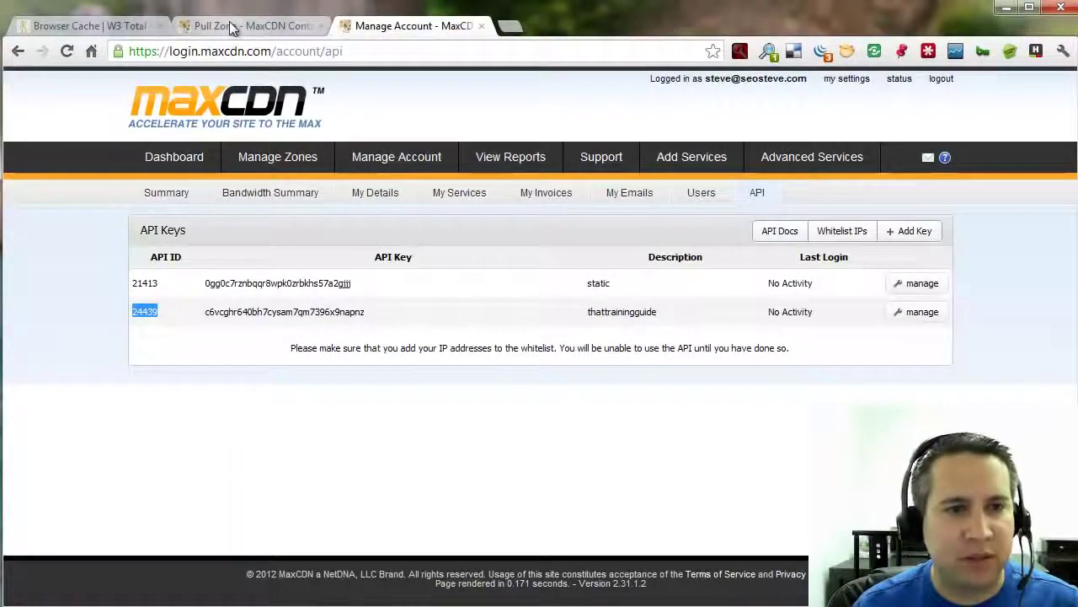
{"action": "left_click", "coordinate": [118, 25]}
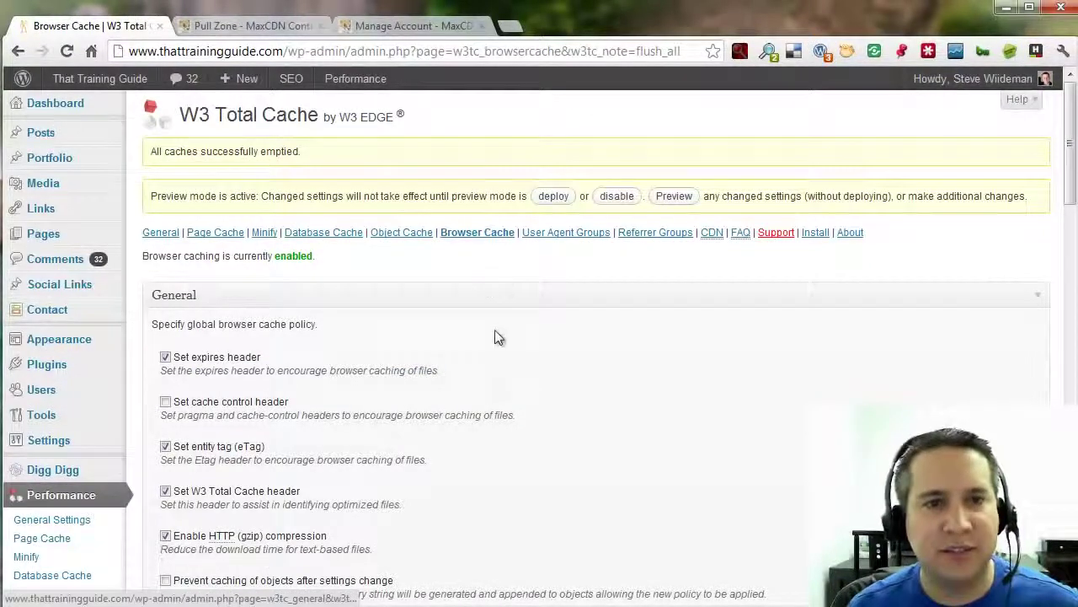
Load thattrainingguide.com in a new tab and reload it to show the Neil Patel interview post.
{"action": "left_click", "coordinate": [508, 26]}
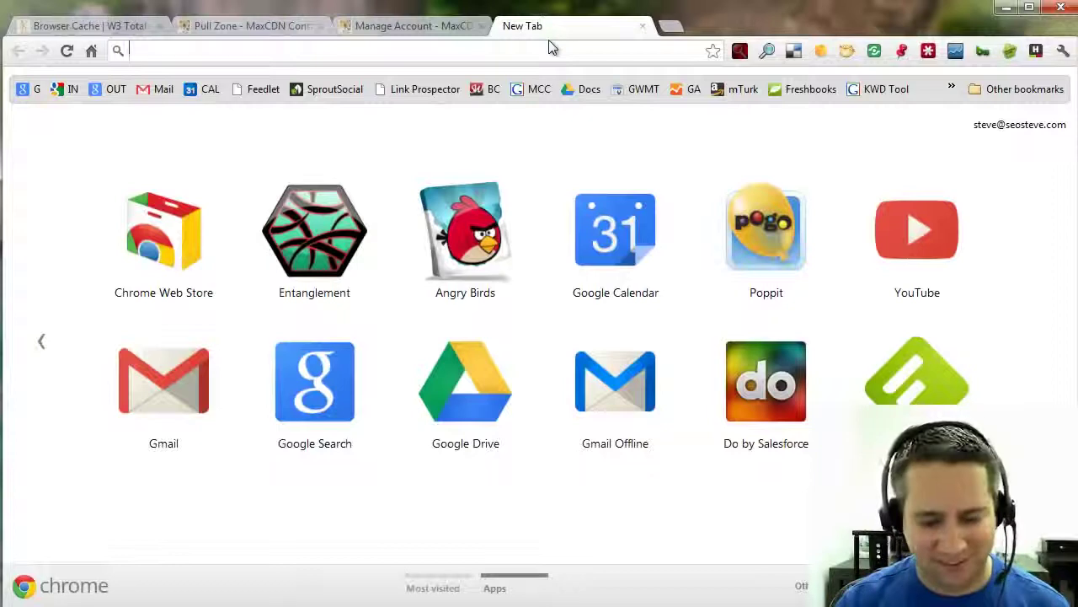
{"action": "type", "text": "thattrainingguide.com"}
{"action": "key", "text": "Return"}
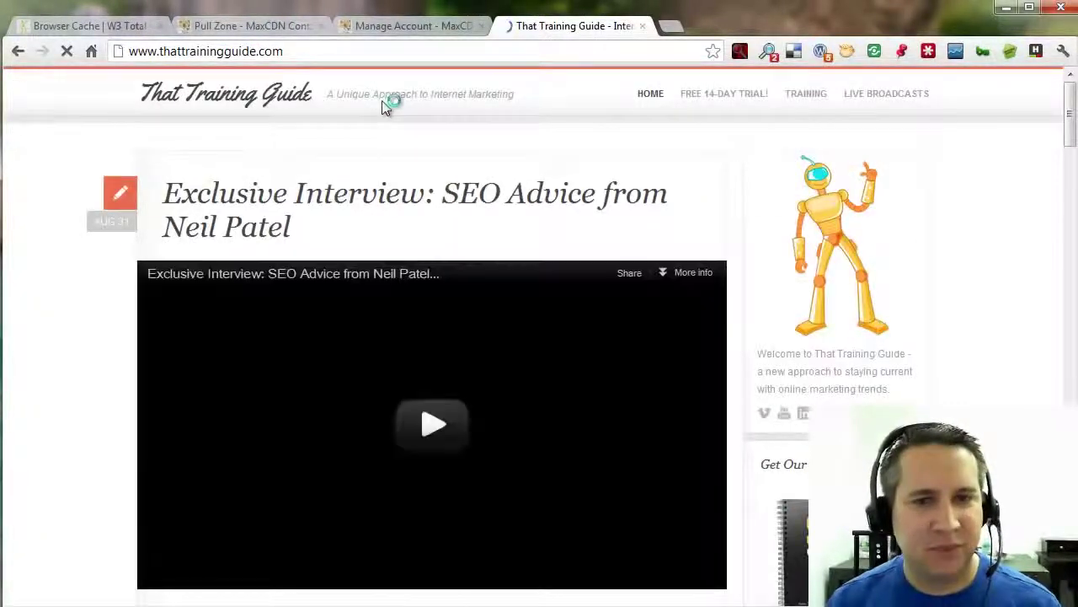
{"action": "scroll", "coordinate": [1030, 301], "scroll_direction": "down", "scroll_amount": 3}
{"action": "scroll", "coordinate": [1030, 302], "scroll_direction": "down", "scroll_amount": 5}
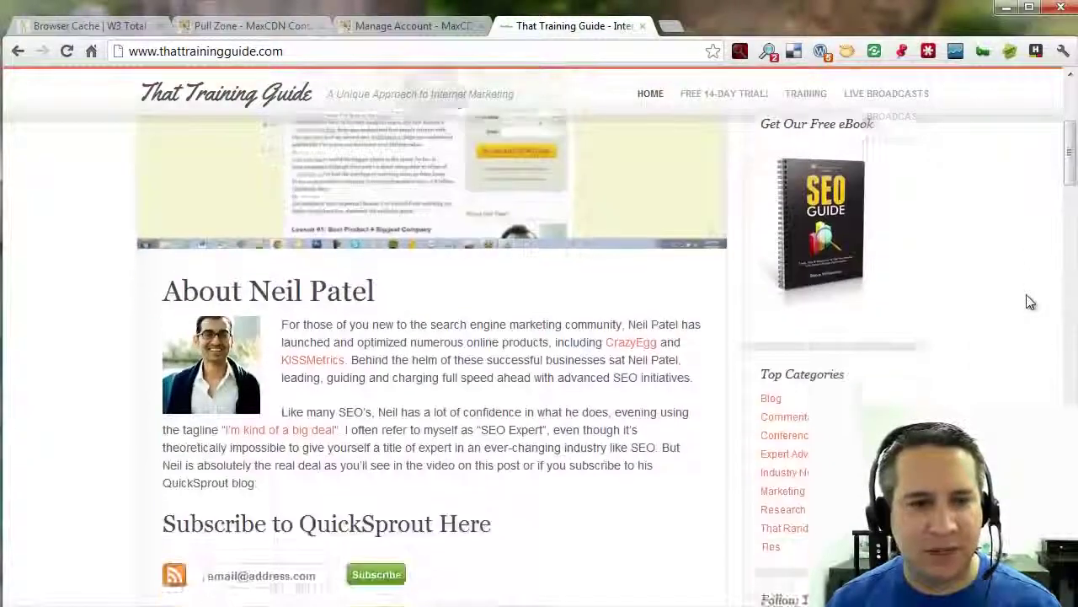
{"action": "scroll", "coordinate": [674, 371], "scroll_direction": "up", "scroll_amount": 4}
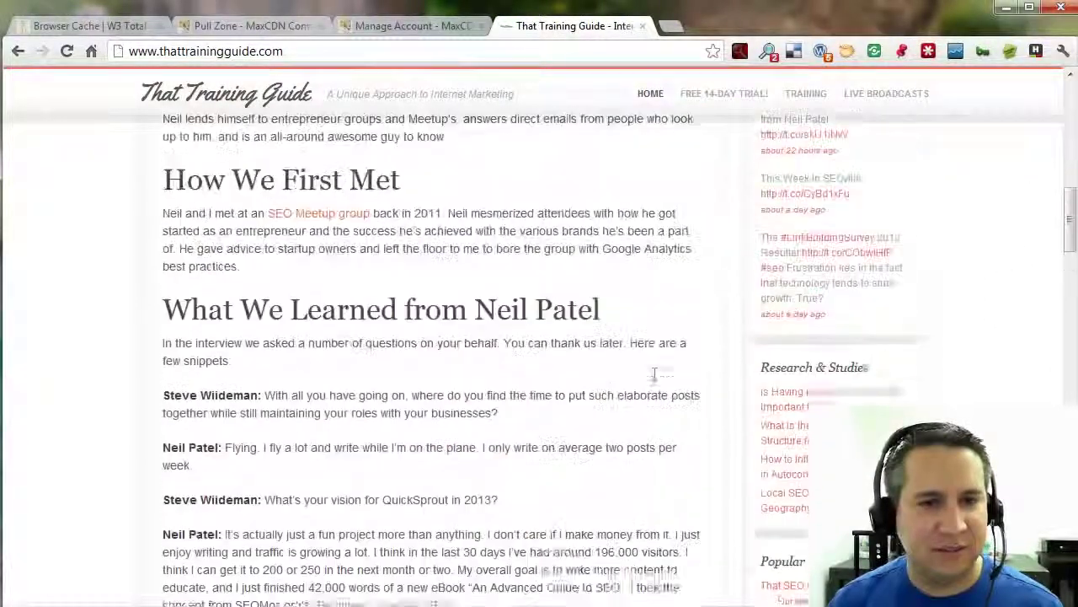
{"action": "left_click", "coordinate": [66, 51]}
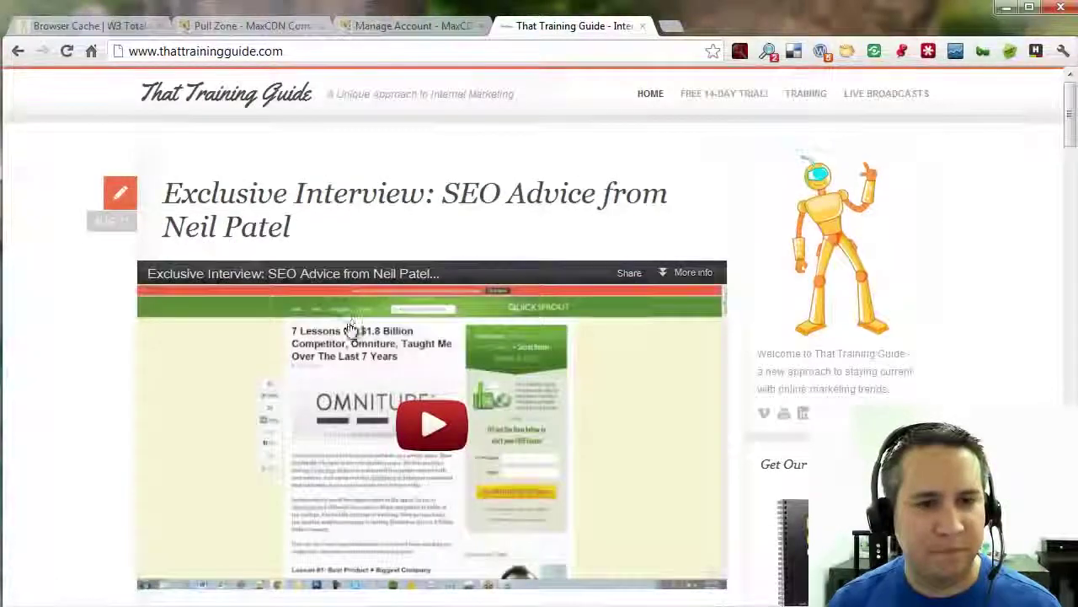
{"action": "scroll", "coordinate": [471, 337], "scroll_direction": "down", "scroll_amount": 5}
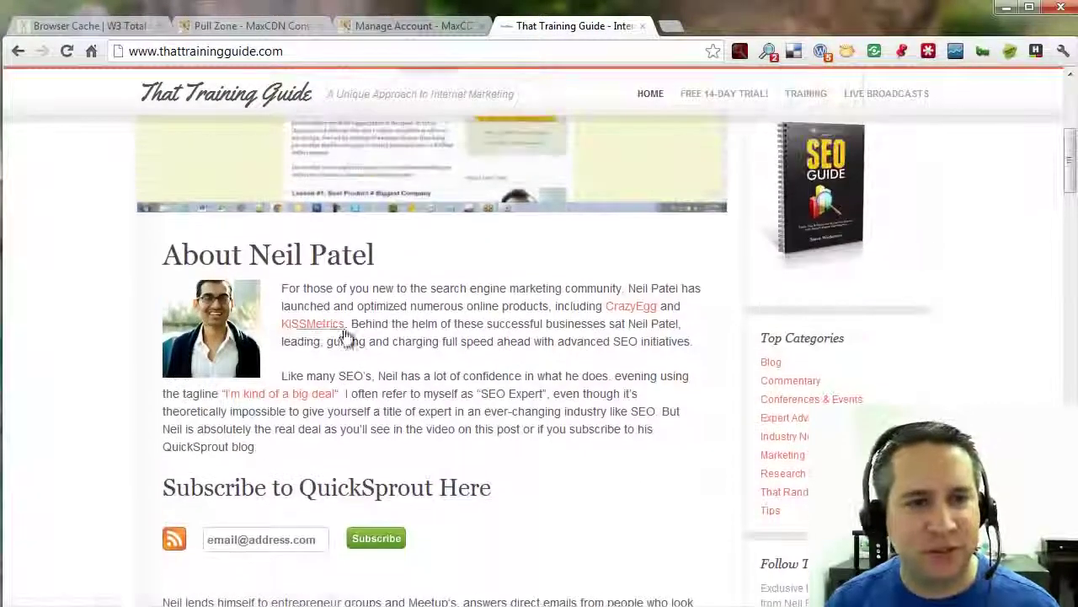
Open the interviewee's photo in its own tab, highlight its image URL, and close it.
{"action": "right_click", "coordinate": [186, 336]}
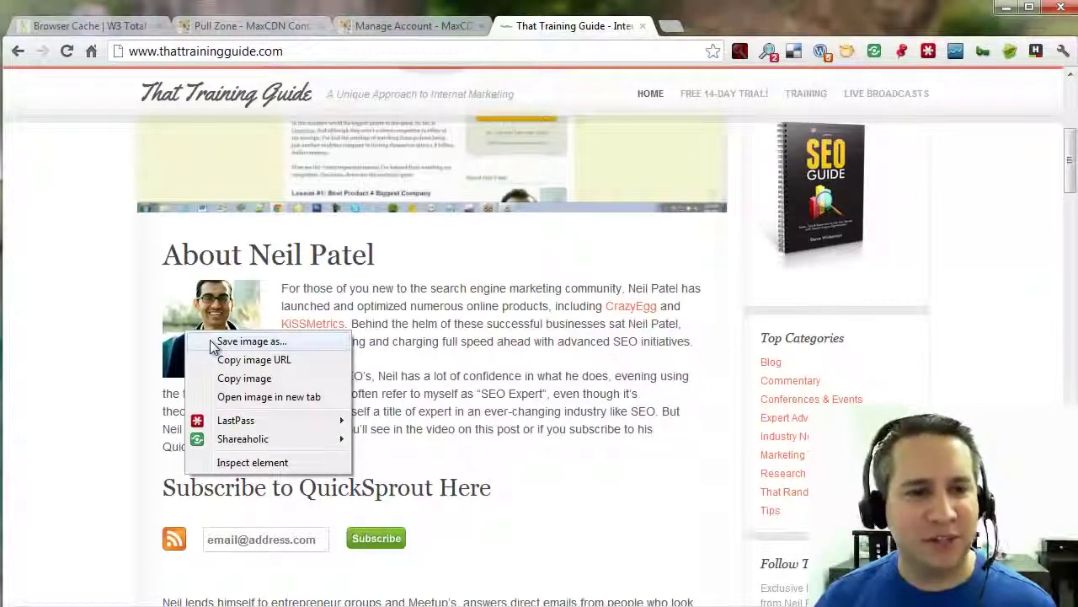
{"action": "left_click", "coordinate": [257, 396]}
{"action": "left_click", "coordinate": [731, 26]}
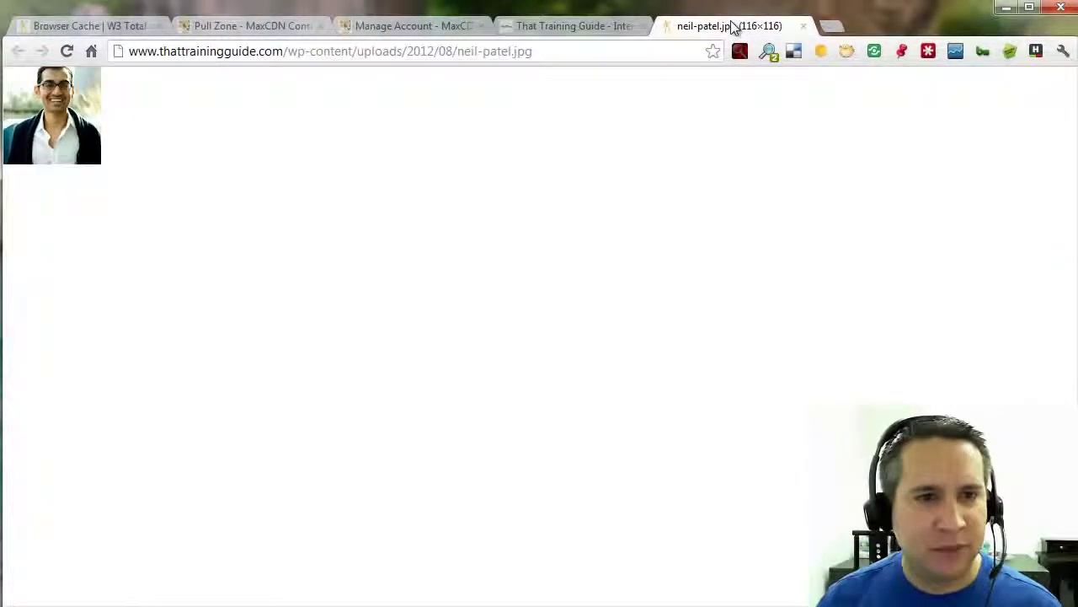
{"action": "left_click", "coordinate": [556, 51]}
{"action": "left_click_drag", "start_coordinate": [563, 51], "coordinate": [93, 56]}
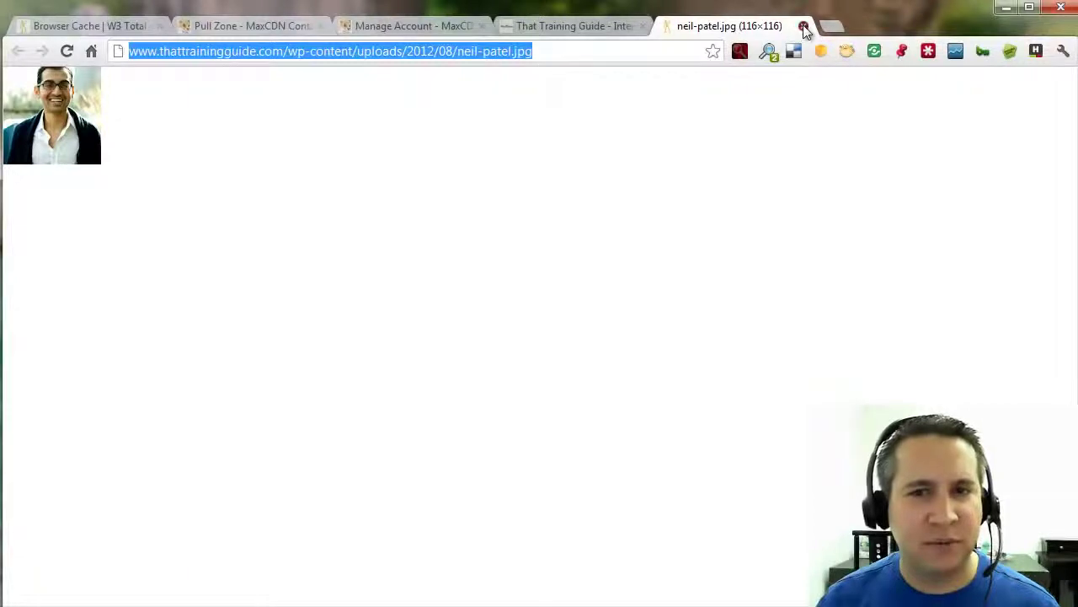
{"action": "left_click", "coordinate": [804, 26]}
Open the robot image in its own tab to check its uploads URL, then return to W3 Total Cache.
{"action": "scroll", "coordinate": [494, 358], "scroll_direction": "down", "scroll_amount": 2}
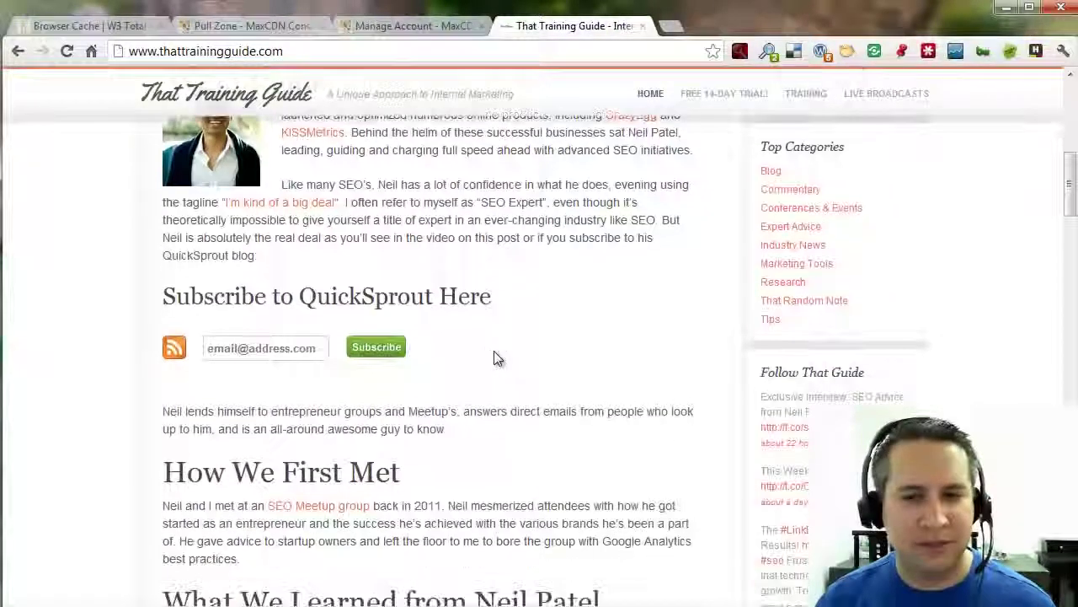
{"action": "scroll", "coordinate": [545, 363], "scroll_direction": "down", "scroll_amount": 2}
{"action": "scroll", "coordinate": [545, 363], "scroll_direction": "up", "scroll_amount": 6}
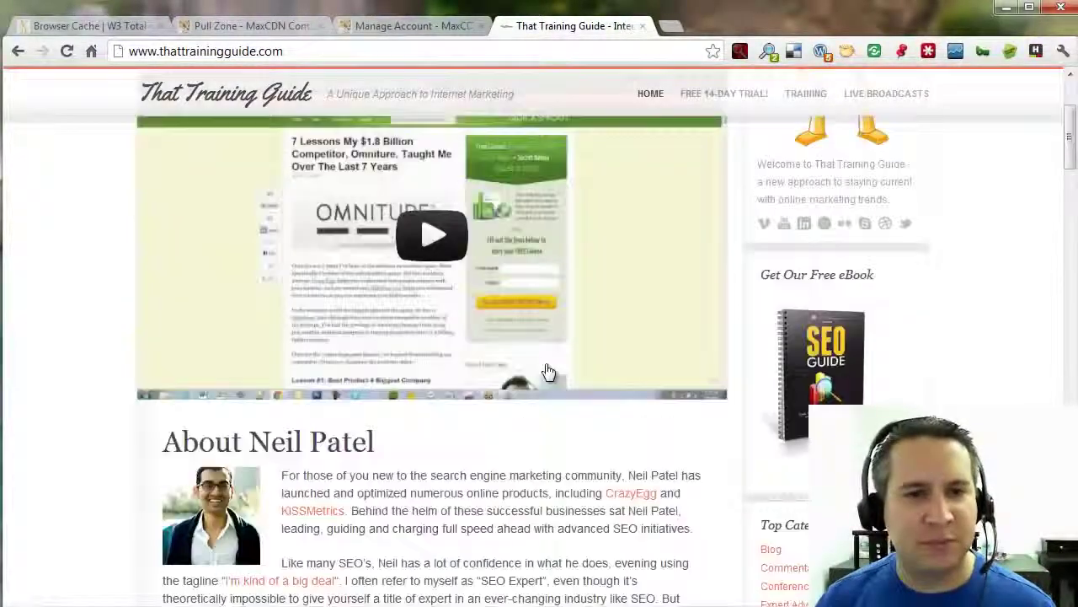
{"action": "scroll", "coordinate": [547, 372], "scroll_direction": "up", "scroll_amount": 2}
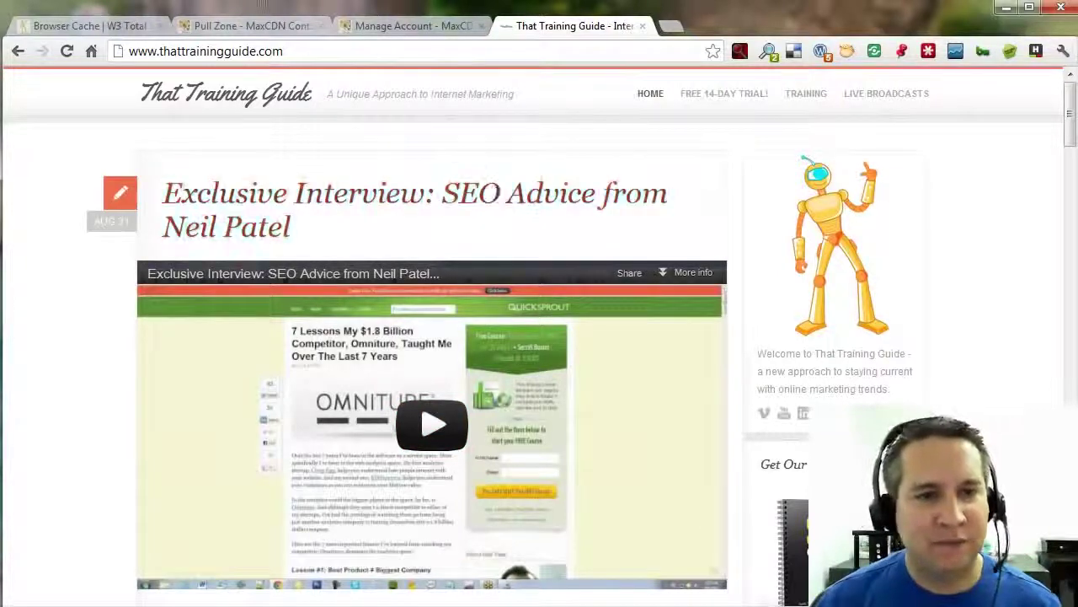
{"action": "scroll", "coordinate": [581, 455], "scroll_direction": "down", "scroll_amount": 5}
{"action": "scroll", "coordinate": [581, 455], "scroll_direction": "up", "scroll_amount": 4}
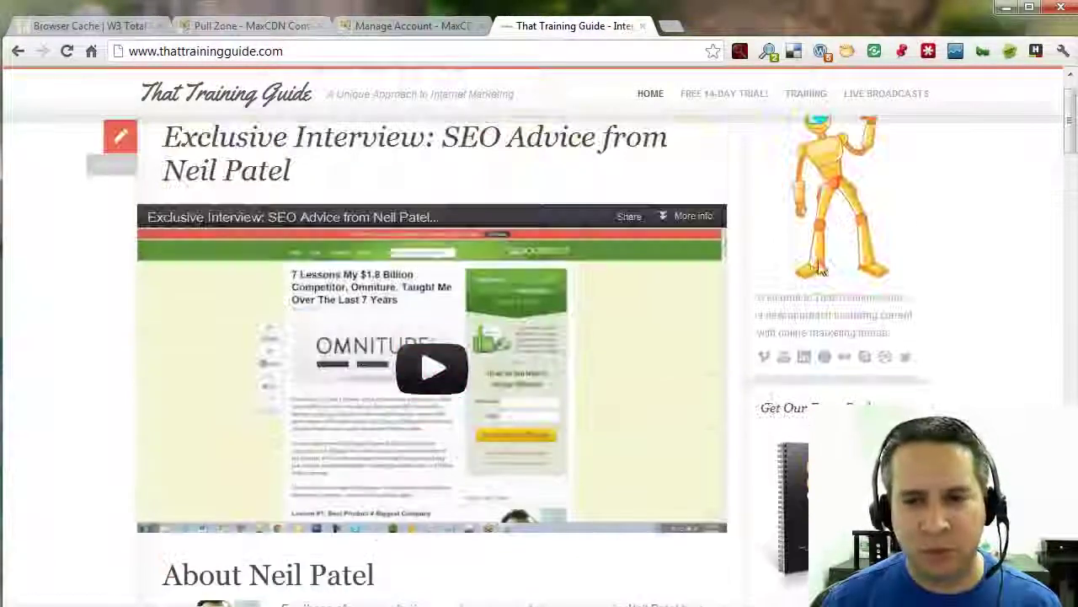
{"action": "right_click", "coordinate": [851, 203]}
{"action": "left_click", "coordinate": [922, 266]}
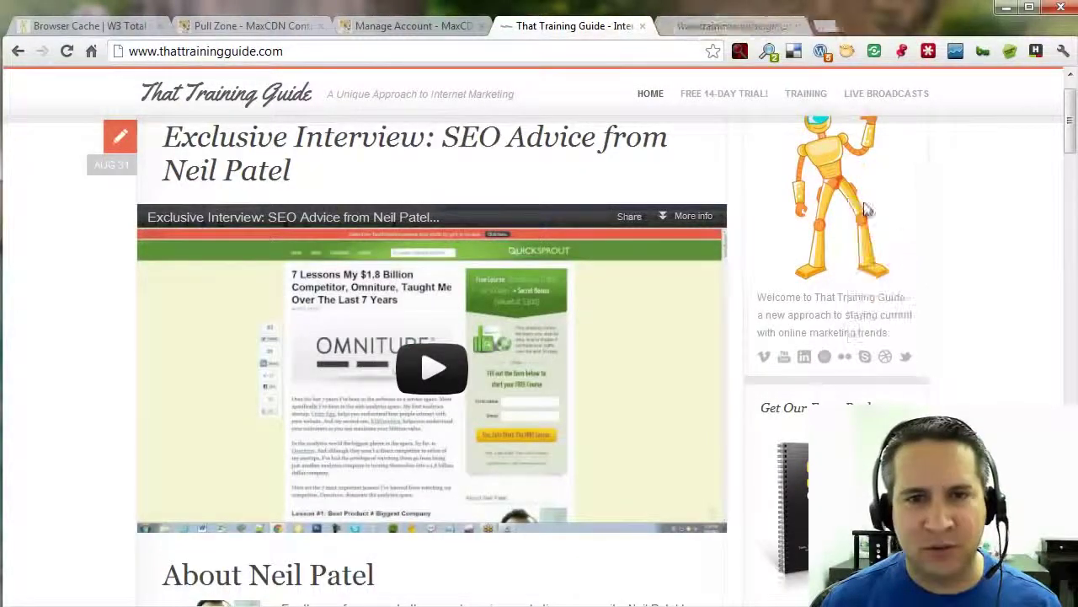
{"action": "left_click", "coordinate": [713, 26]}
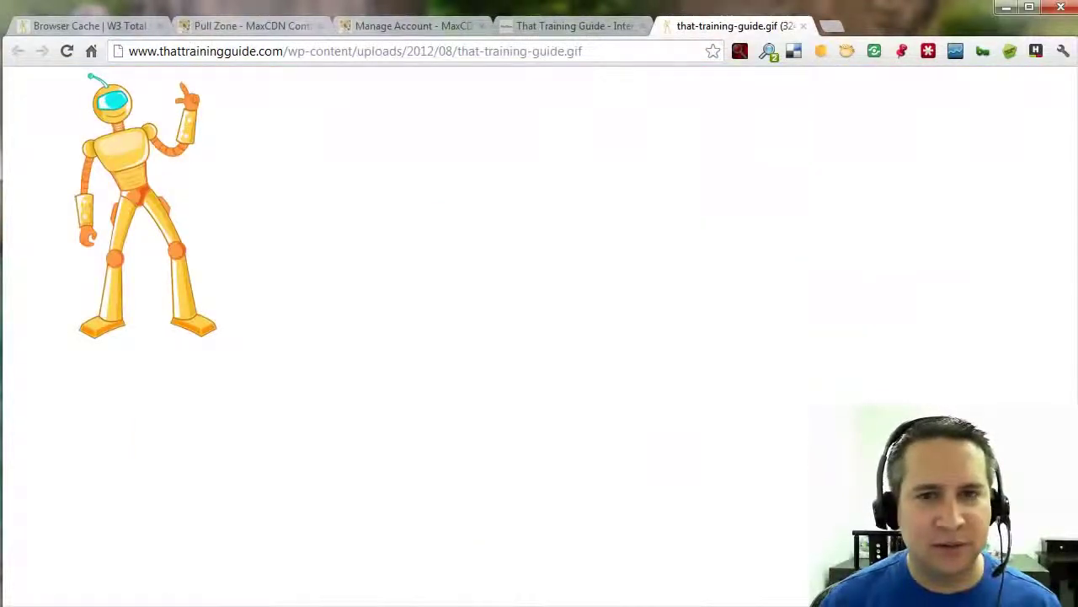
{"action": "left_click", "coordinate": [804, 26]}
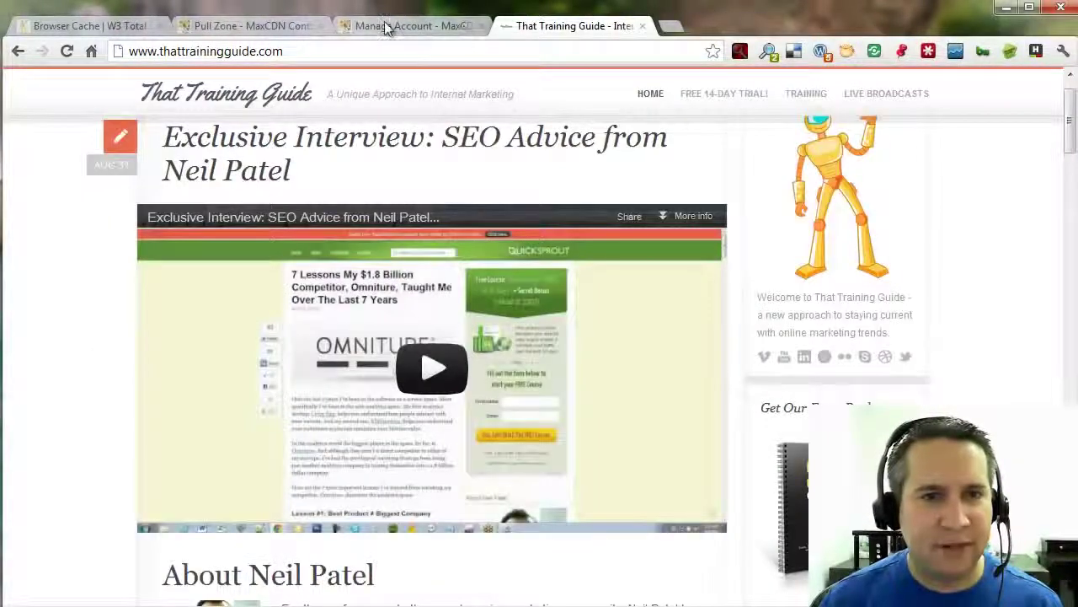
{"action": "left_click", "coordinate": [108, 26]}
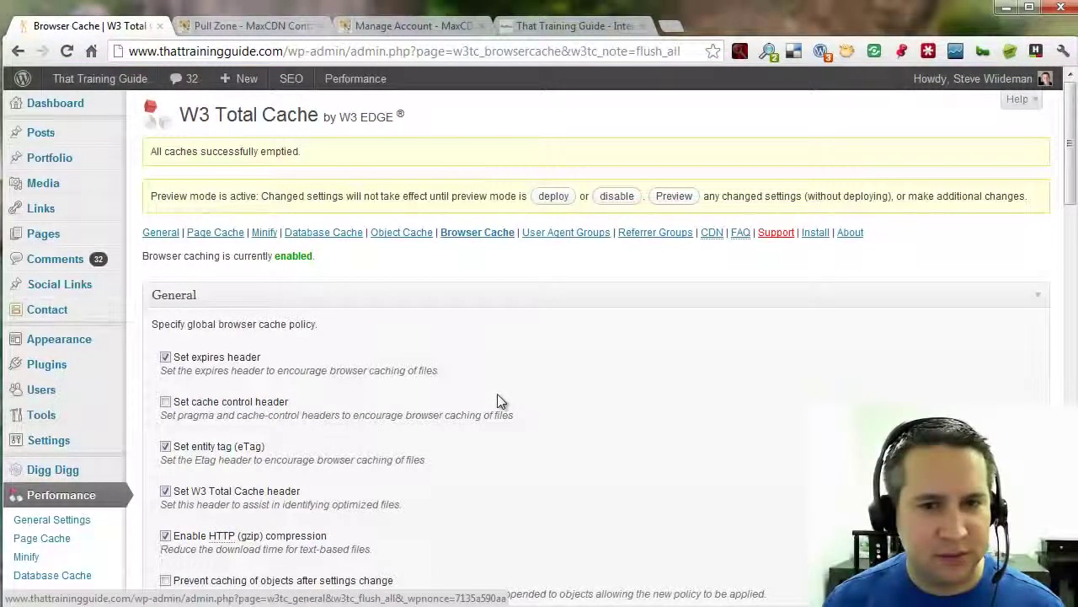
Deploy the preview settings to the live site, disable preview mode, and empty all caches.
{"action": "left_click", "coordinate": [475, 237]}
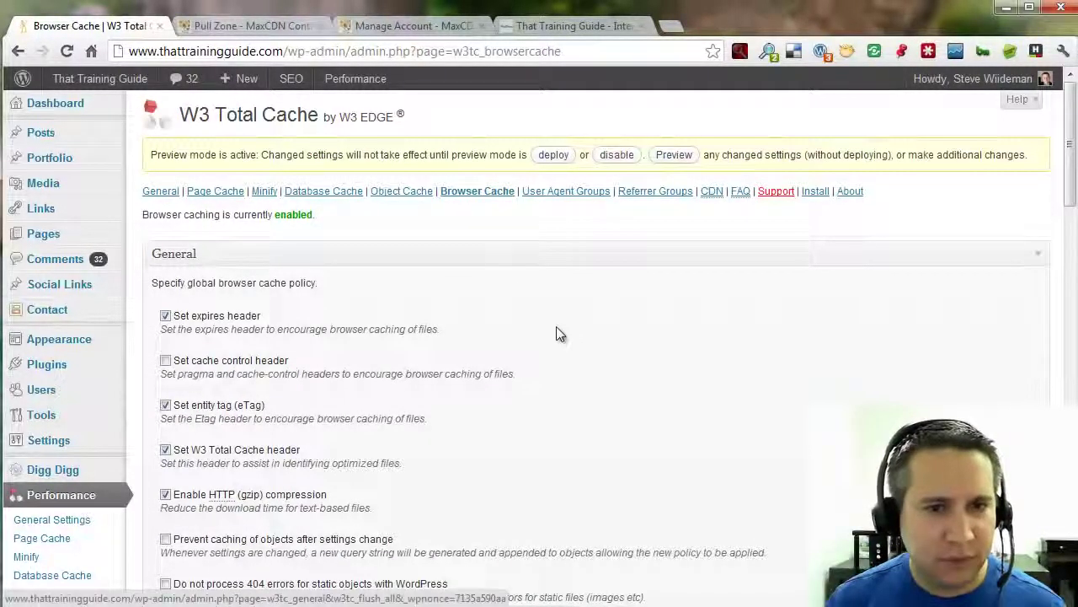
{"action": "left_click", "coordinate": [553, 155]}
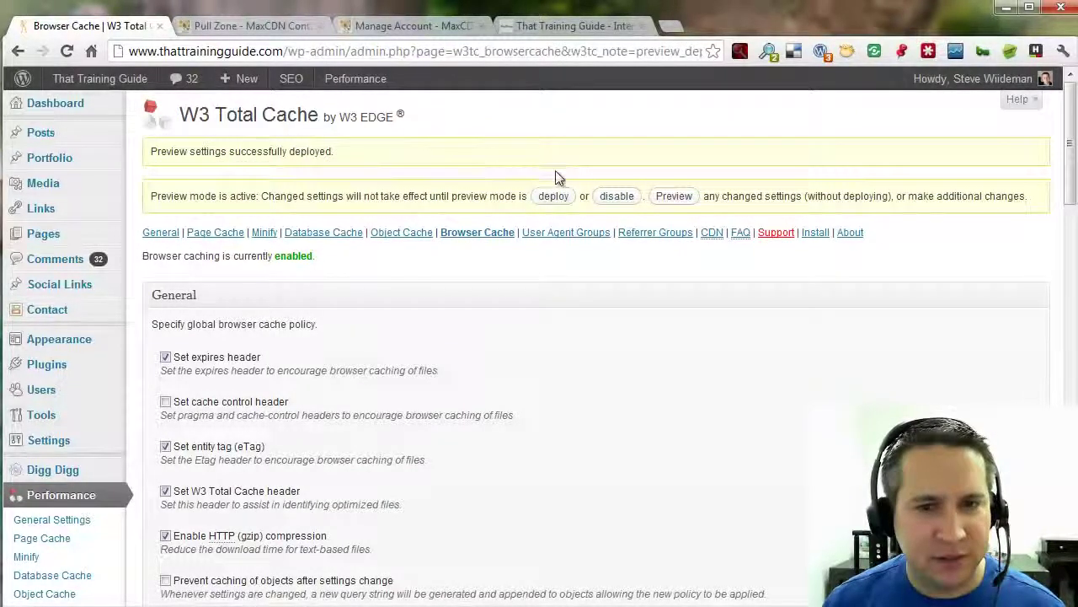
{"action": "left_click", "coordinate": [614, 196]}
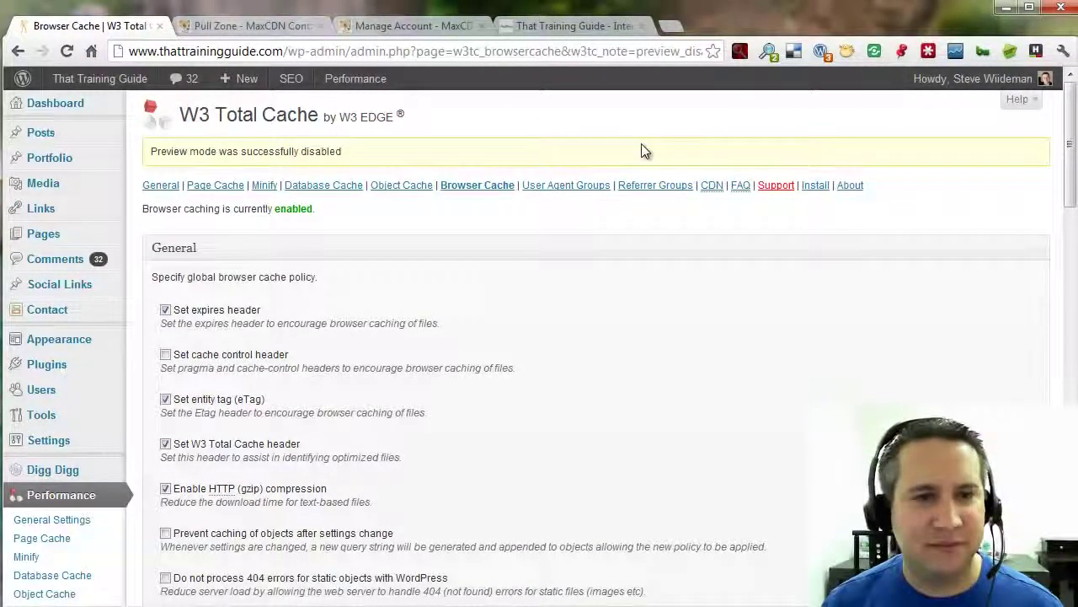
{"action": "mouse_move", "coordinate": [355, 78]}
{"action": "left_click", "coordinate": [369, 122]}
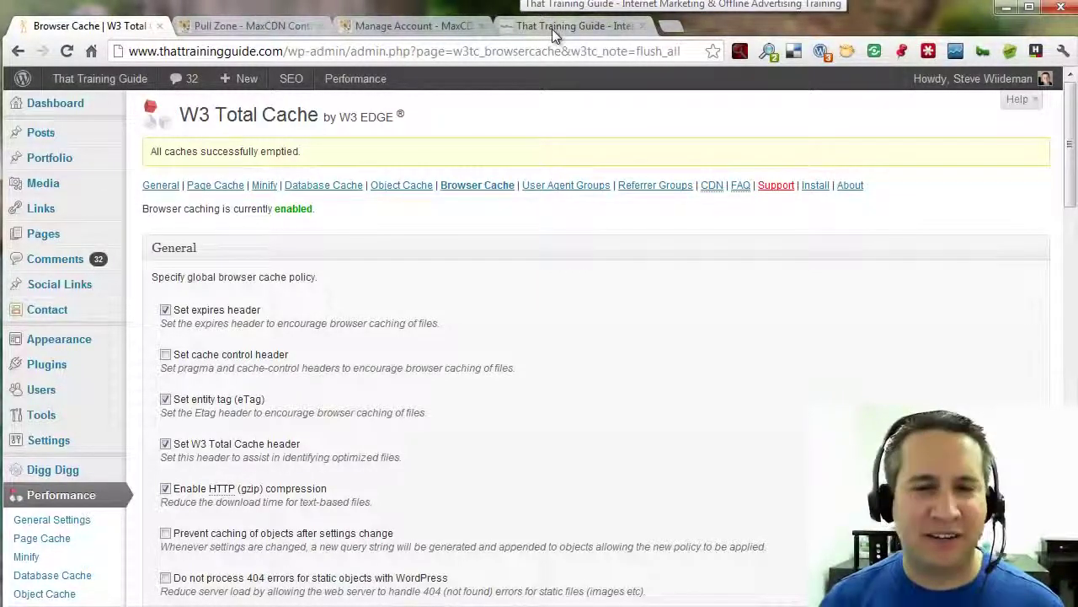
Clear Chrome's cached files again from Settings > History > Clear browsing data.
{"action": "left_click", "coordinate": [1063, 51]}
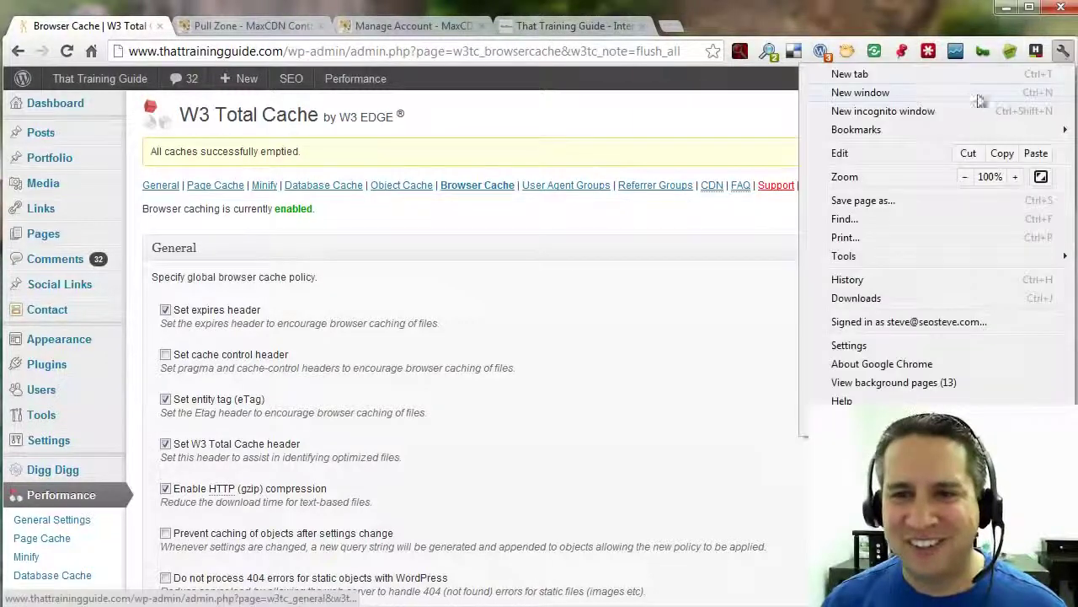
{"action": "left_click", "coordinate": [880, 344]}
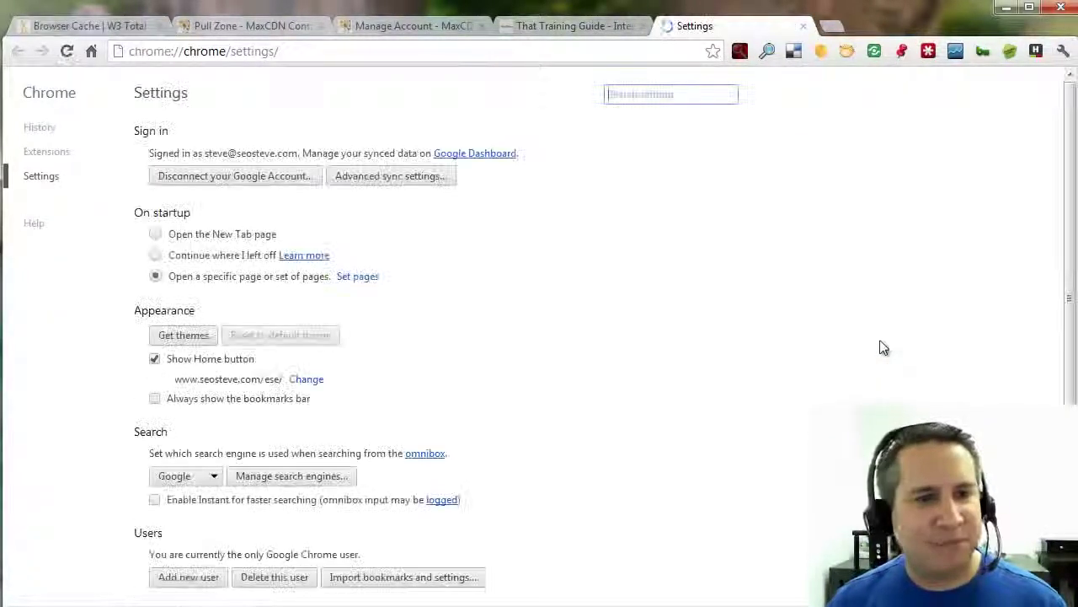
{"action": "left_click", "coordinate": [56, 130]}
{"action": "left_click", "coordinate": [200, 136]}
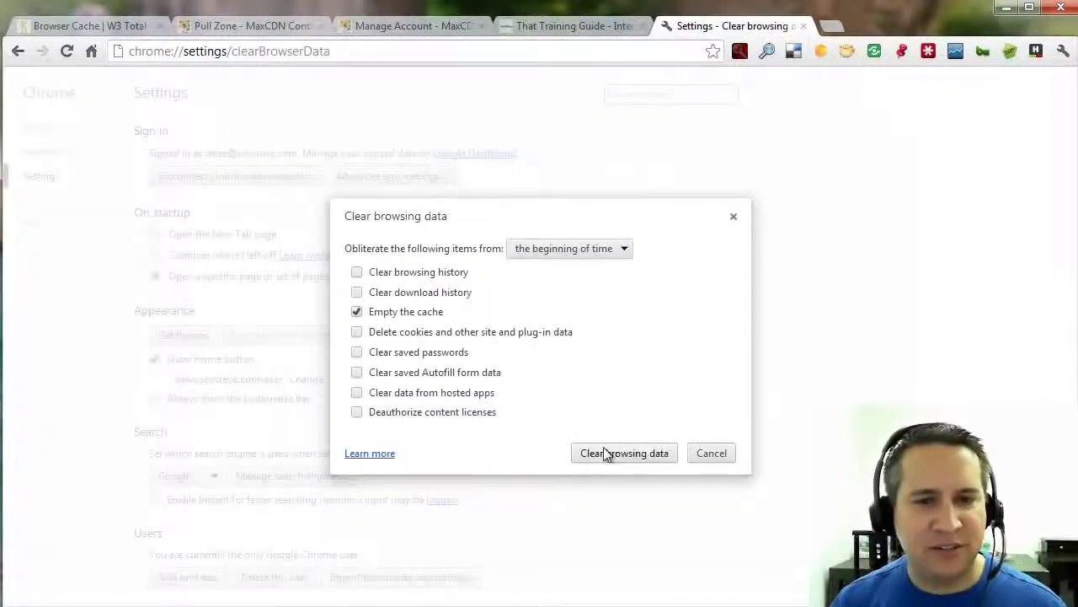
{"action": "left_click", "coordinate": [604, 448]}
{"action": "left_click", "coordinate": [802, 26]}
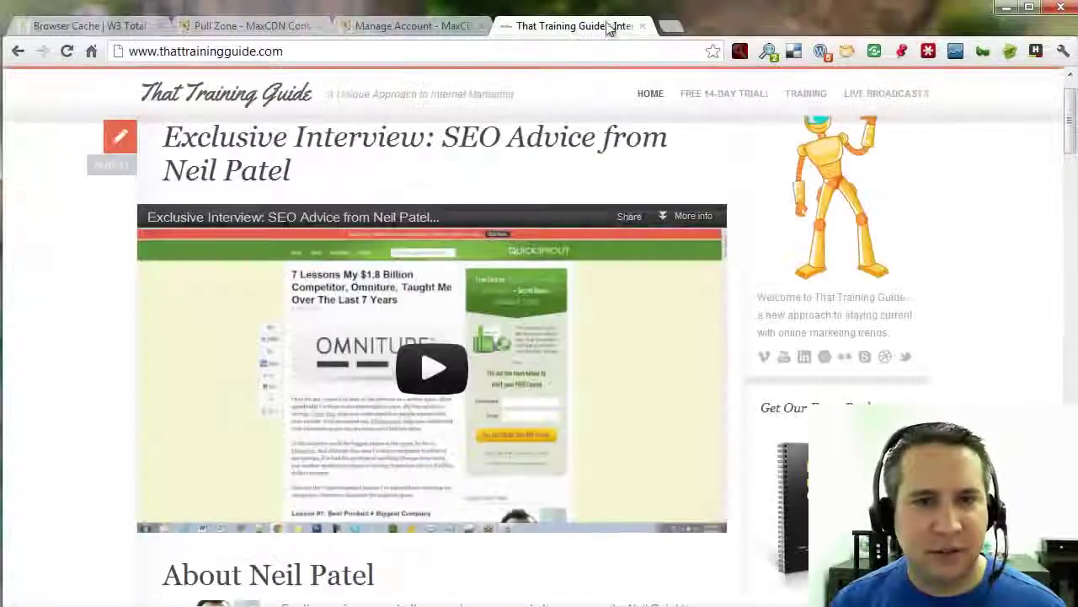
{"action": "left_click", "coordinate": [67, 51]}
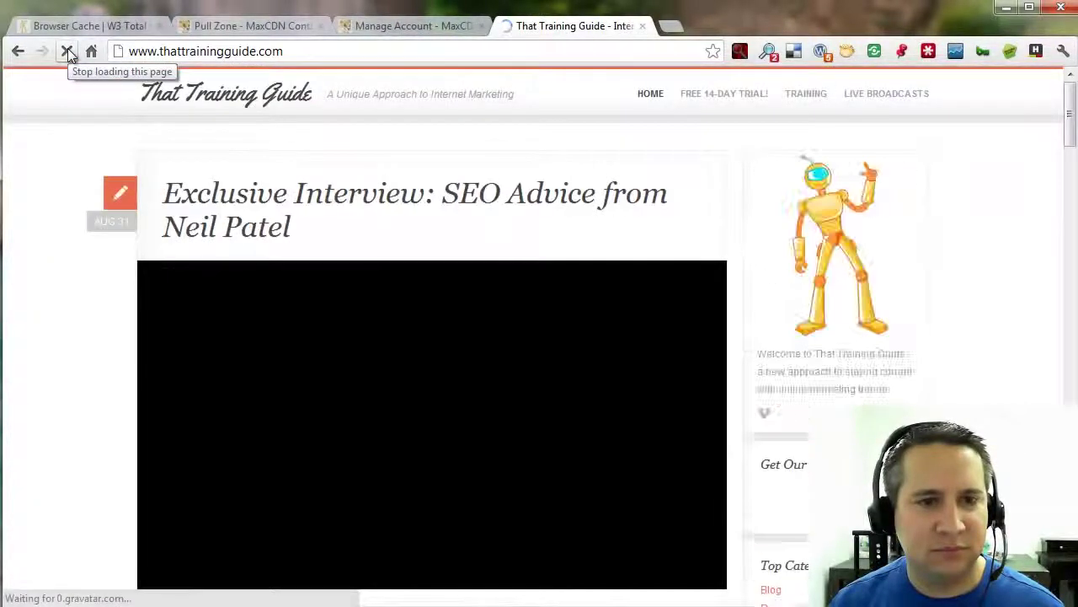
{"action": "scroll", "coordinate": [621, 274], "scroll_direction": "down", "scroll_amount": 3}
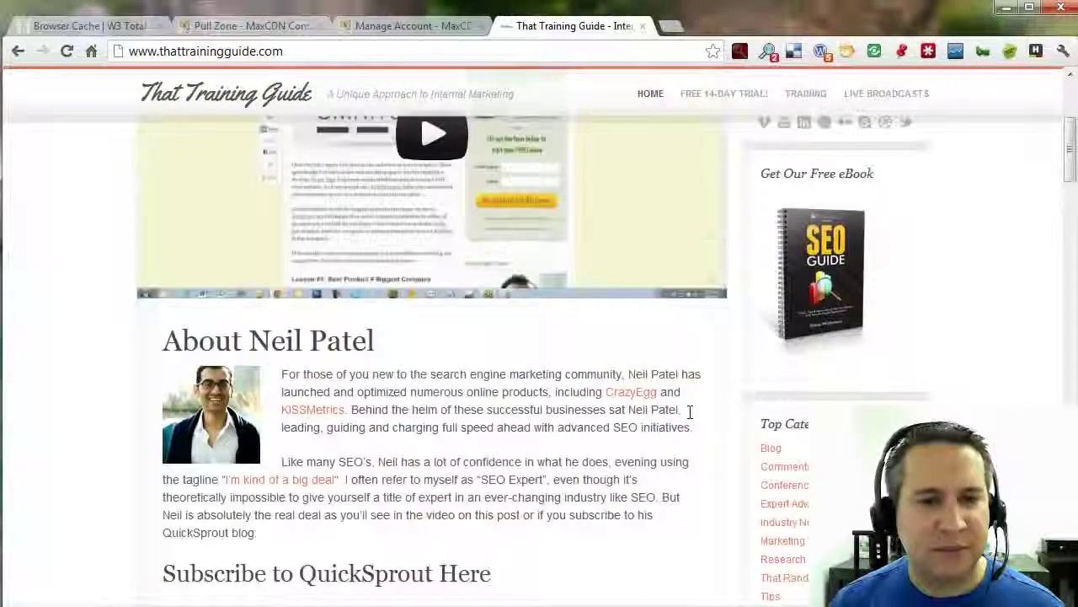
{"action": "right_click", "coordinate": [192, 357]}
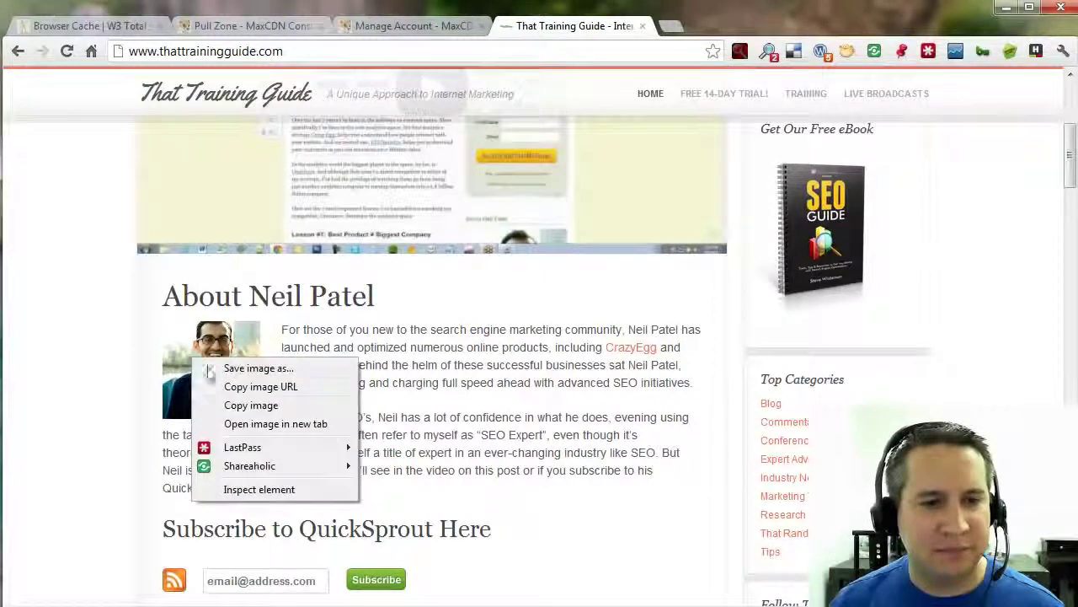
{"action": "left_click", "coordinate": [272, 424]}
{"action": "left_click", "coordinate": [729, 26]}
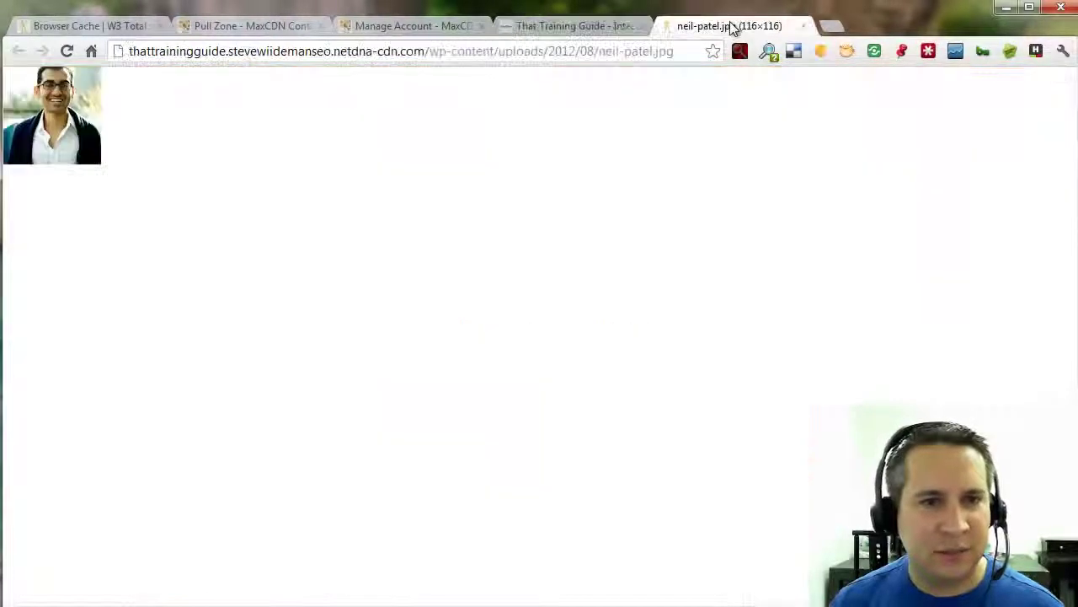
{"action": "left_click", "coordinate": [335, 52]}
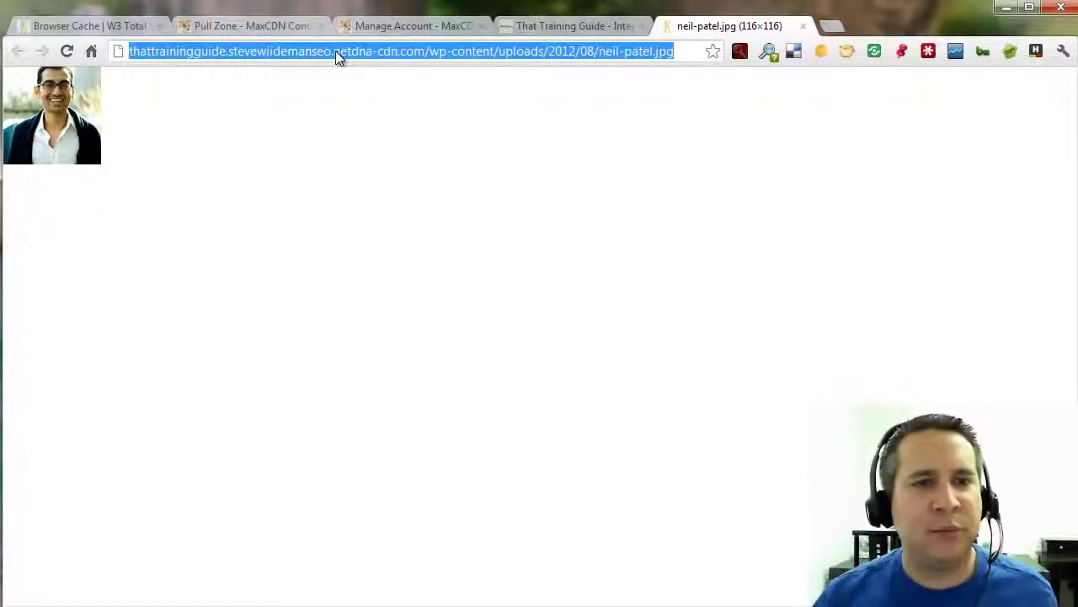
{"action": "left_click", "coordinate": [336, 50]}
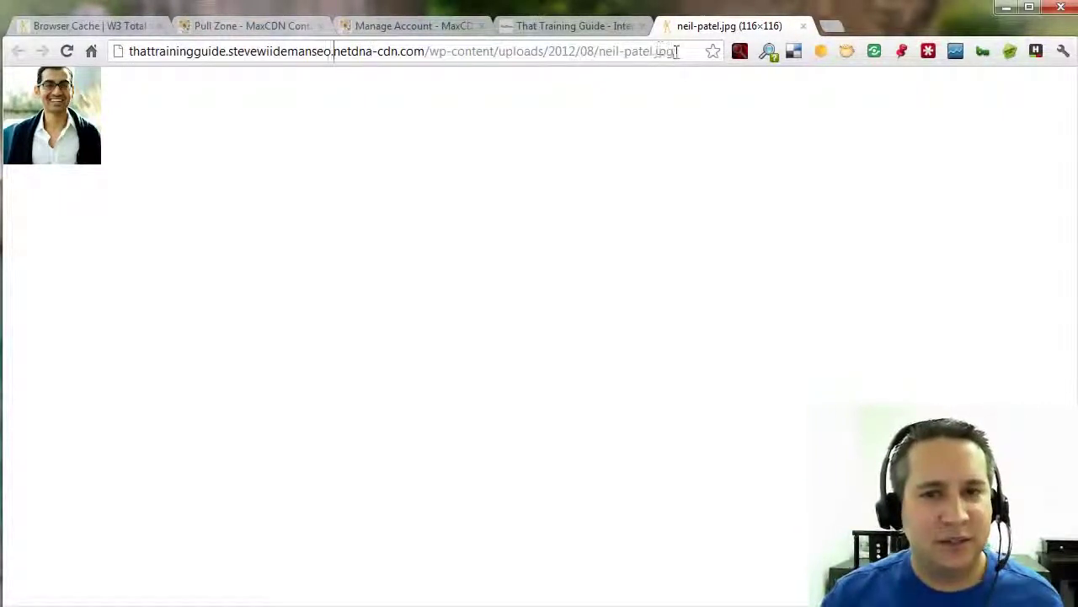
{"action": "left_click_drag", "start_coordinate": [675, 52], "coordinate": [120, 66]}
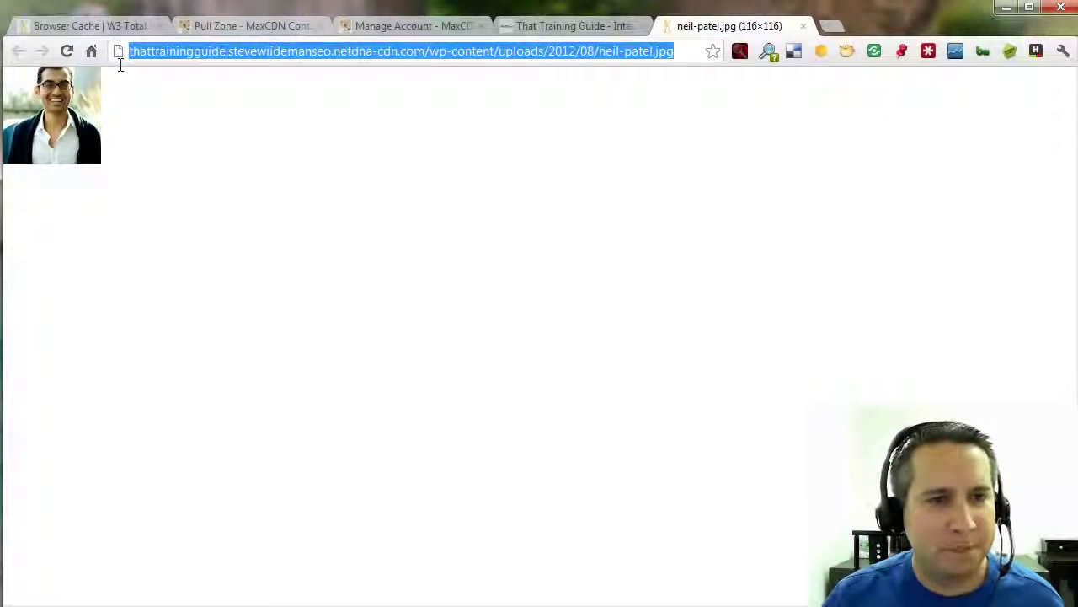
{"action": "left_click", "coordinate": [226, 51]}
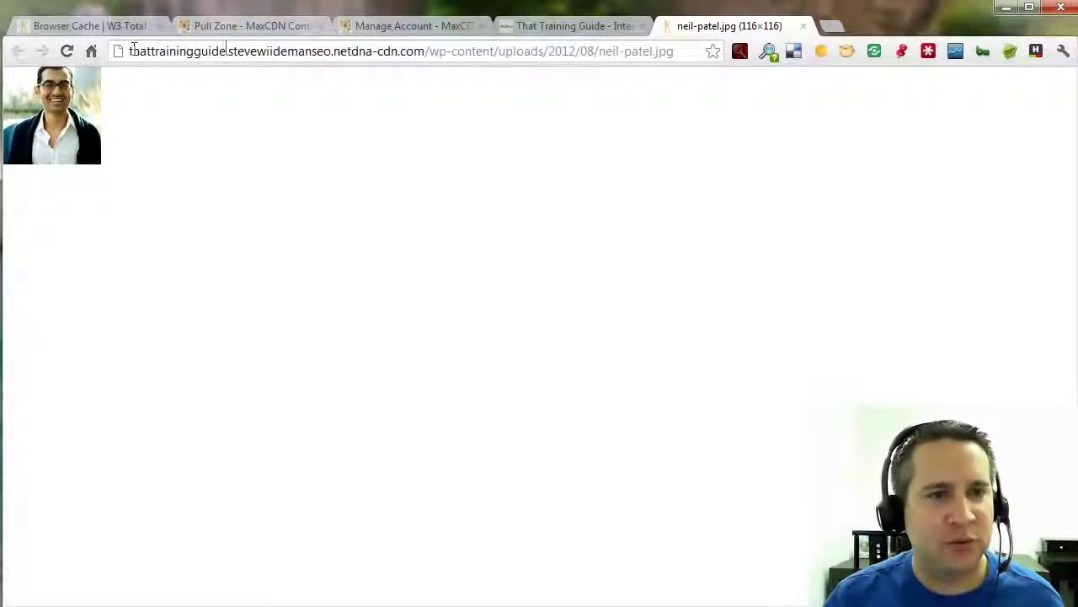
{"action": "left_click_drag", "start_coordinate": [133, 49], "coordinate": [794, 32]}
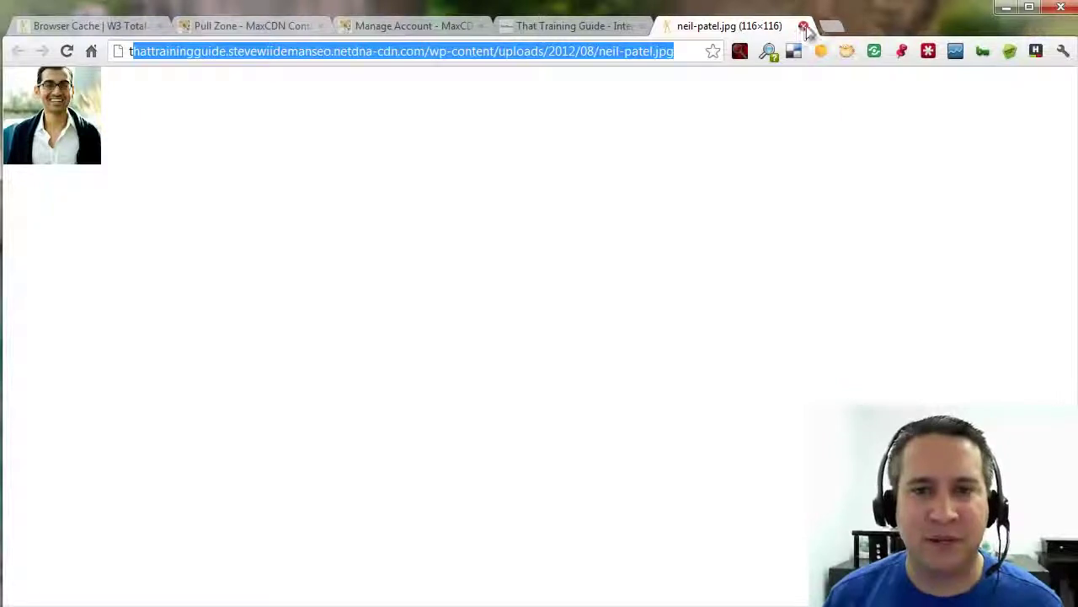
Close the photo tab and open the Neil Patel interview post.
{"action": "left_click", "coordinate": [805, 26]}
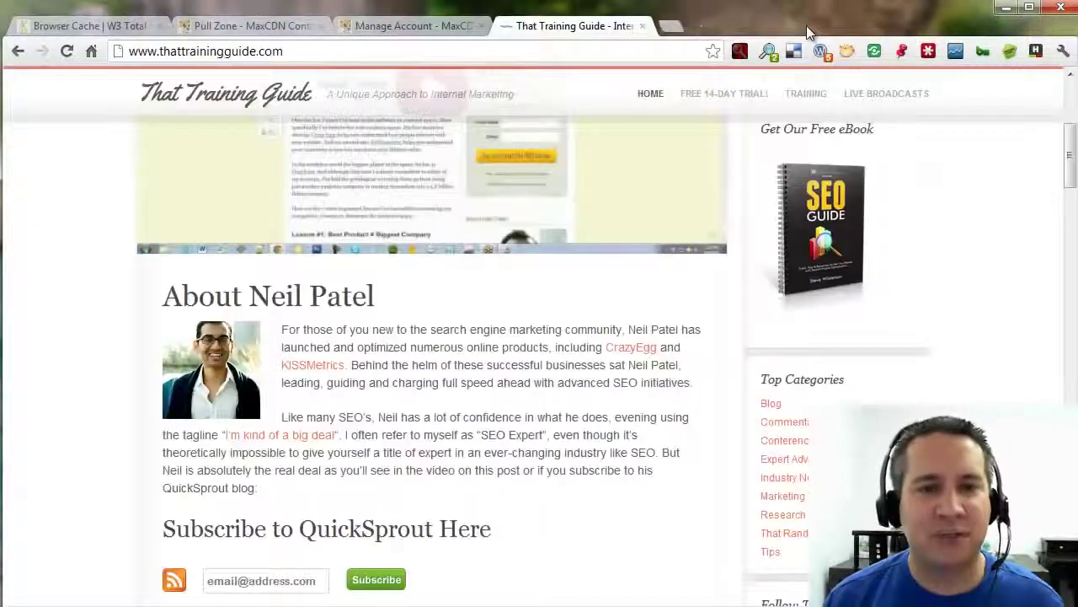
{"action": "scroll", "coordinate": [548, 367], "scroll_direction": "down", "scroll_amount": 3}
{"action": "scroll", "coordinate": [548, 368], "scroll_direction": "up", "scroll_amount": 5}
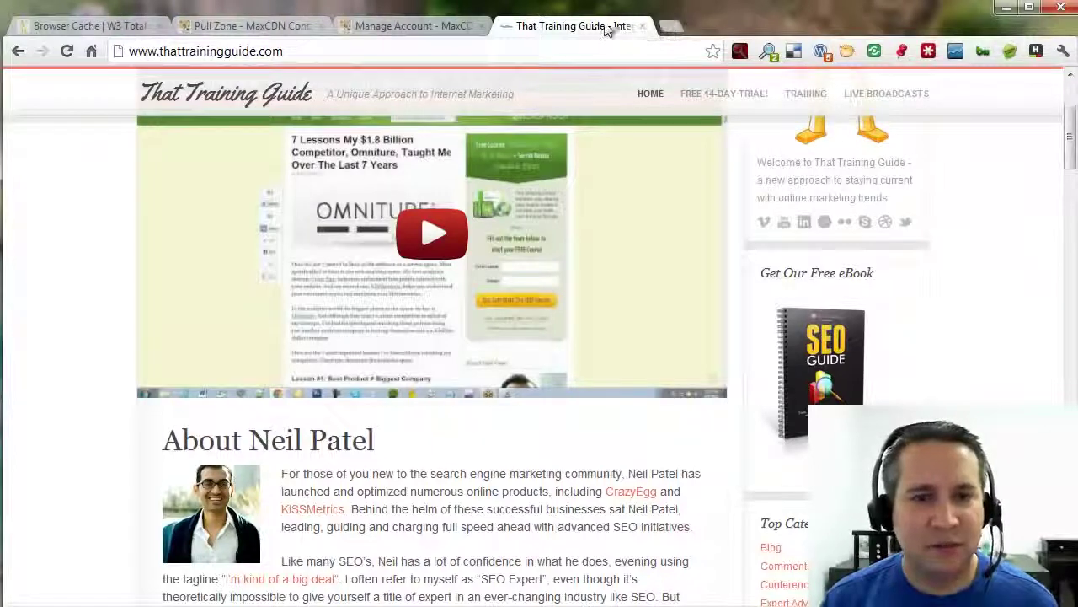
{"action": "scroll", "coordinate": [563, 421], "scroll_direction": "up", "scroll_amount": 2}
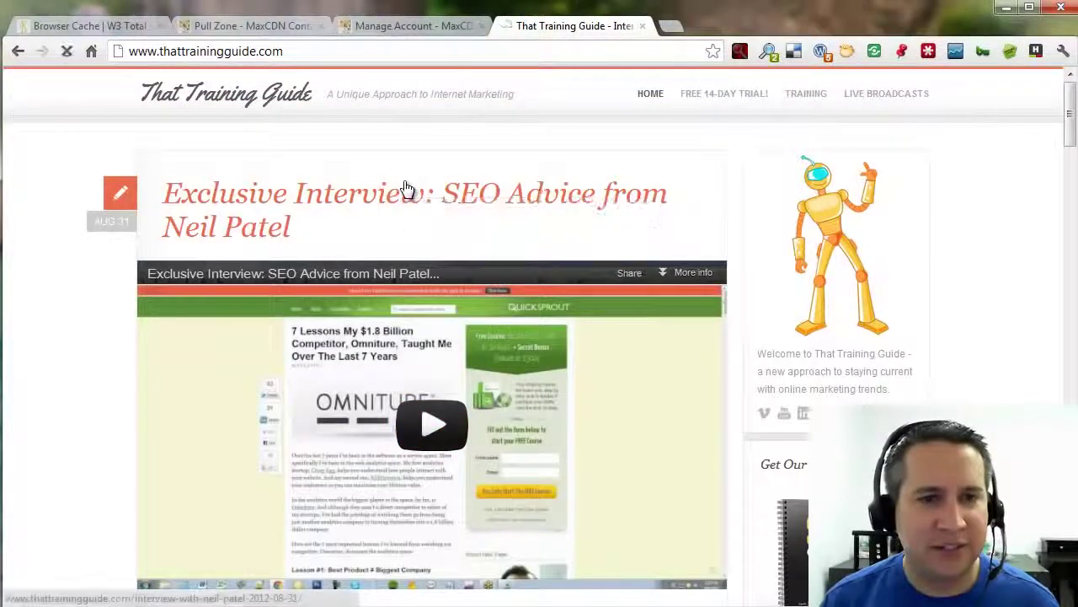
{"action": "left_click", "coordinate": [466, 187]}
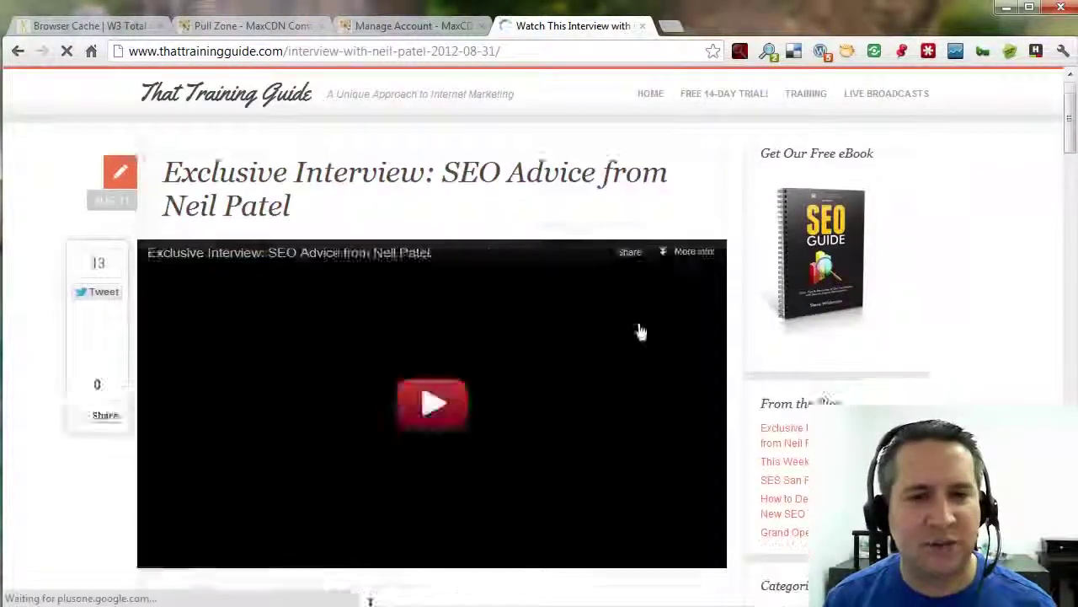
Subscribe a test e-mail address to QuickSprout, solve the FeedBurner captcha, and close the confirmation popup.
{"action": "scroll", "coordinate": [682, 323], "scroll_direction": "down", "scroll_amount": 6}
{"action": "scroll", "coordinate": [682, 323], "scroll_direction": "down", "scroll_amount": 3}
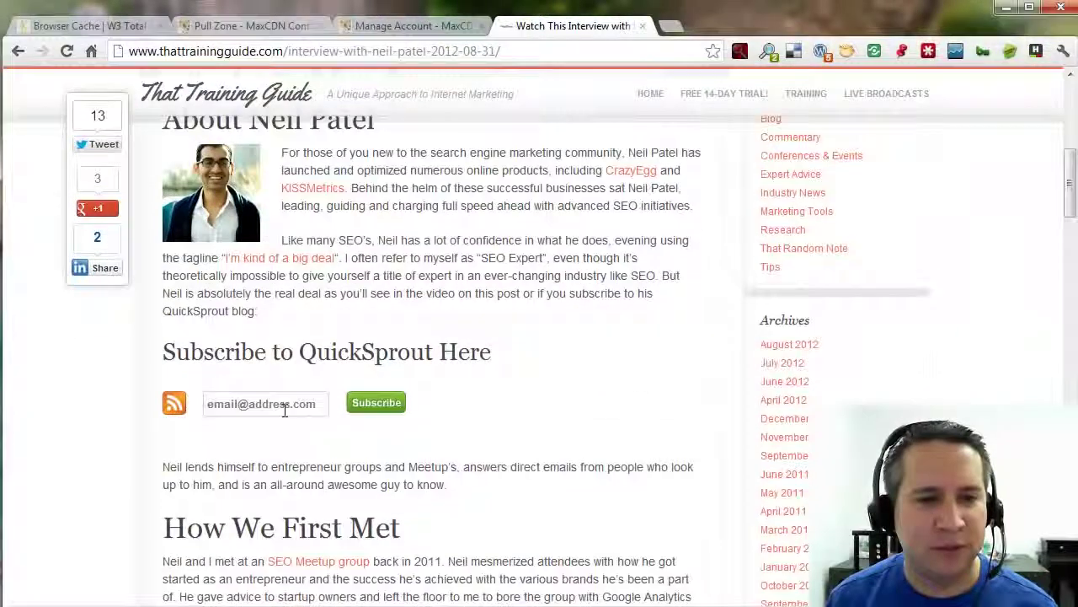
{"action": "left_click_drag", "start_coordinate": [325, 405], "coordinate": [114, 372]}
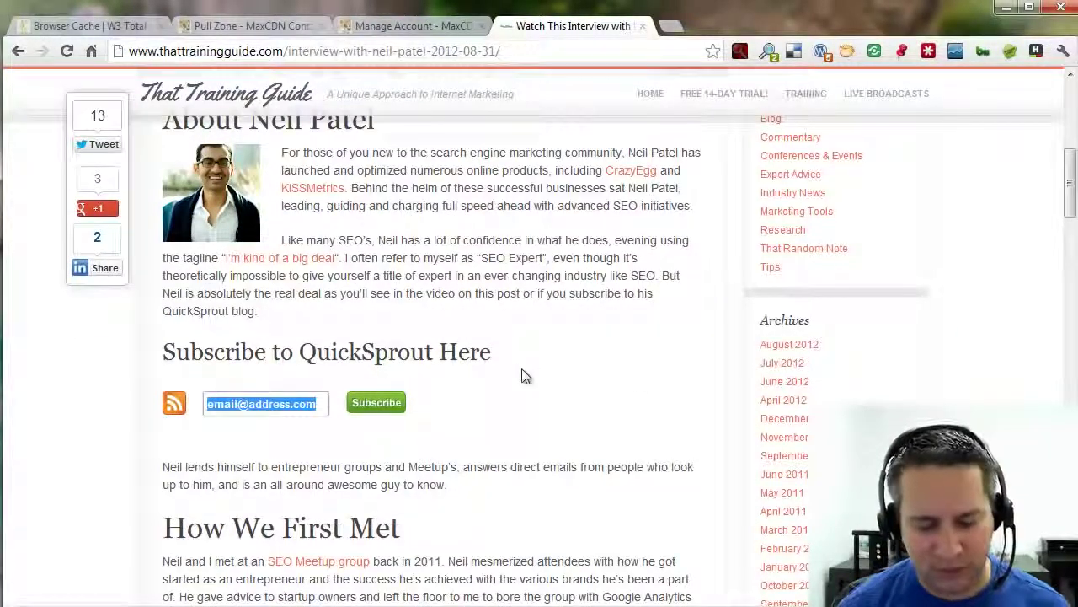
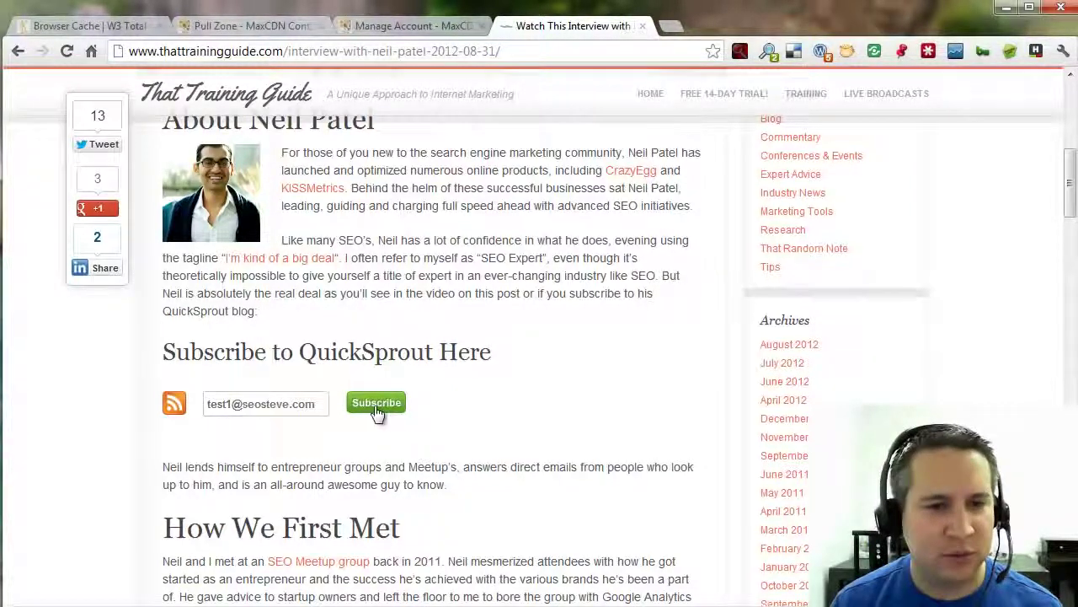
{"action": "left_click", "coordinate": [376, 406]}
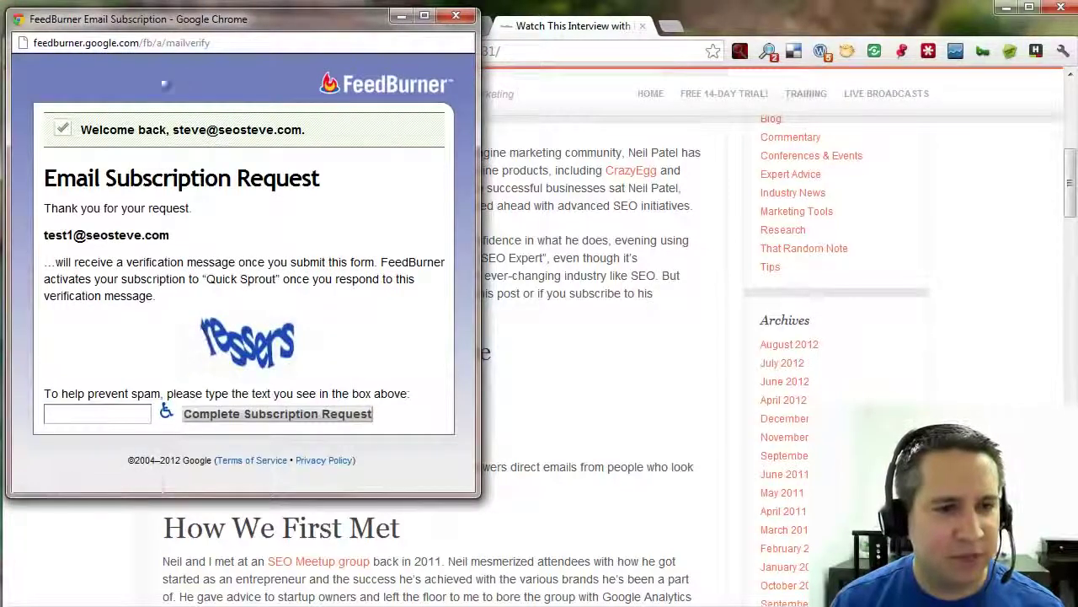
{"action": "left_click", "coordinate": [108, 413]}
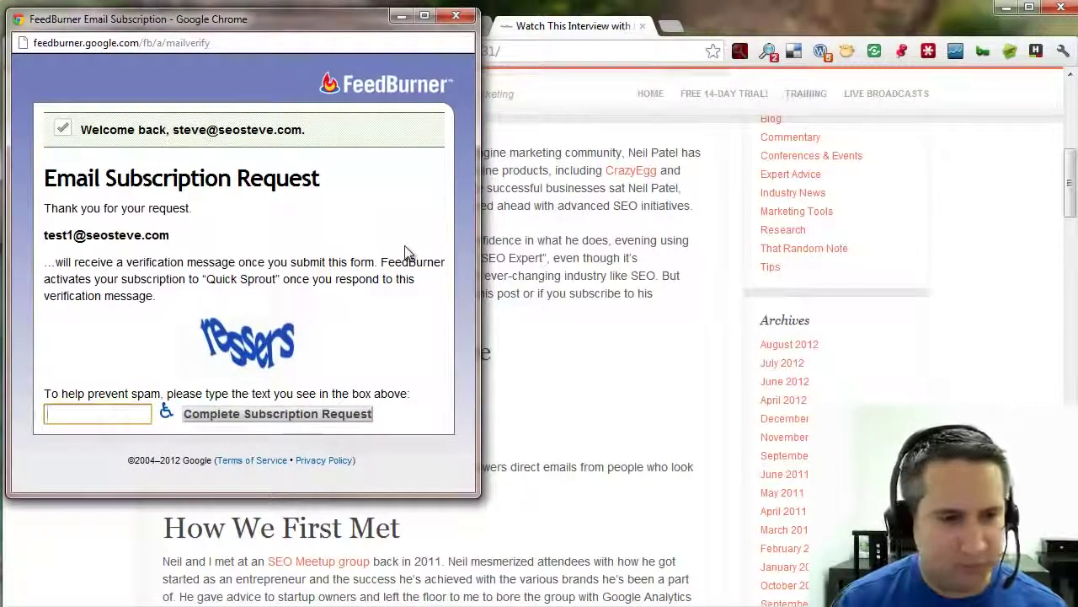
{"action": "type", "text": "resser"}
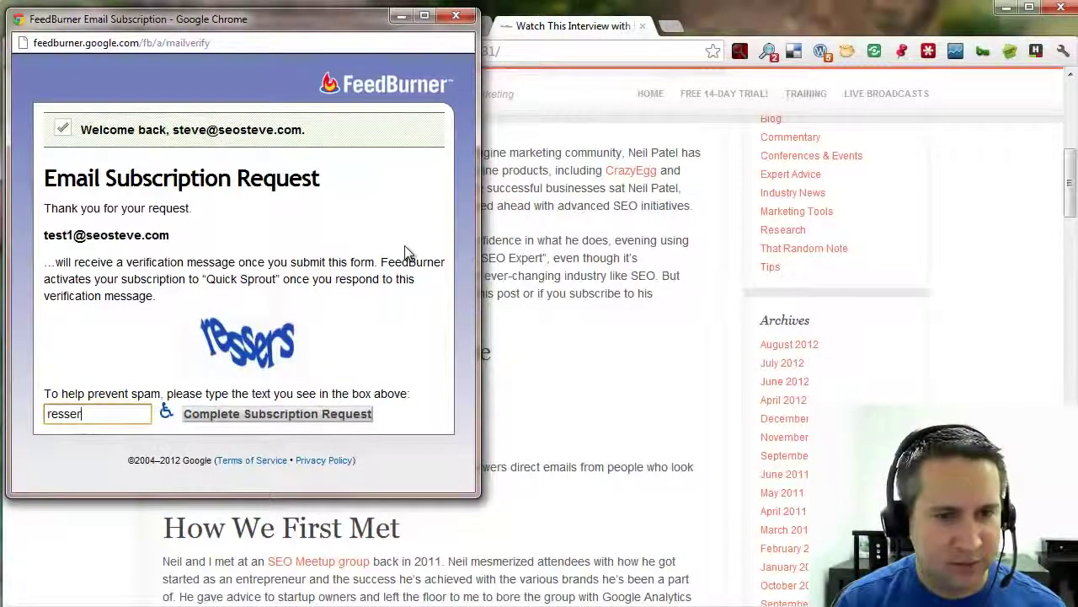
{"action": "type", "text": "s"}
{"action": "left_click", "coordinate": [337, 414]}
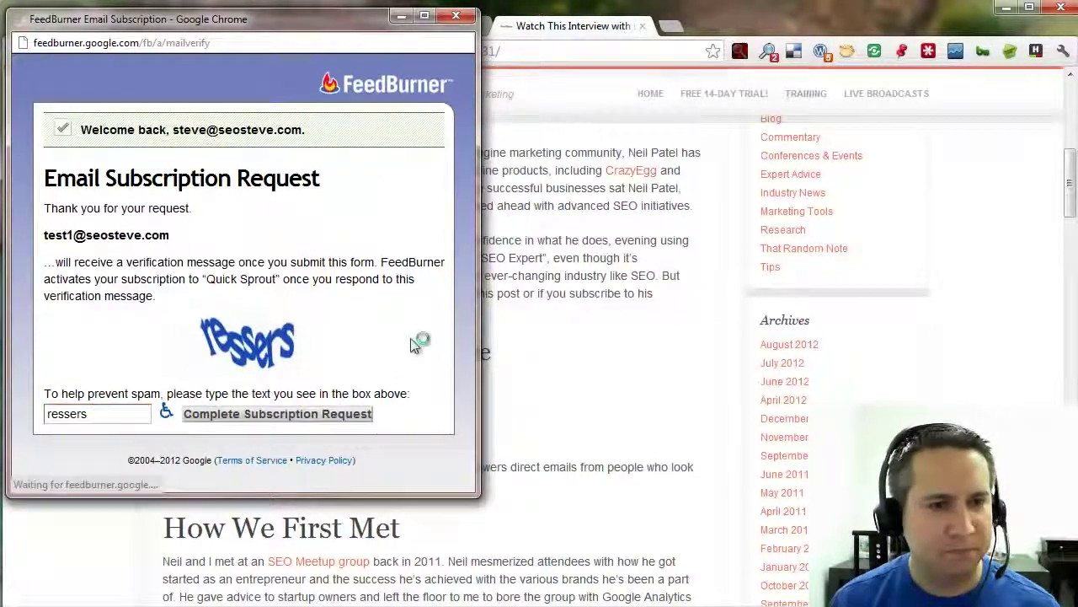
{"action": "left_click", "coordinate": [253, 287]}
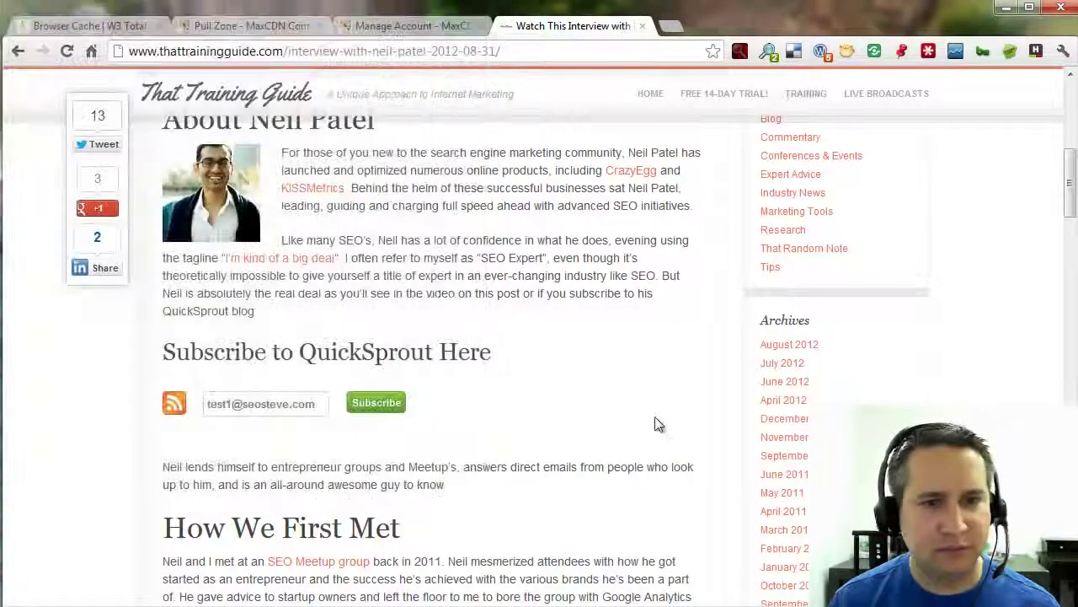
Open webpagetest.org in a new browser tab.
{"action": "left_click", "coordinate": [671, 26]}
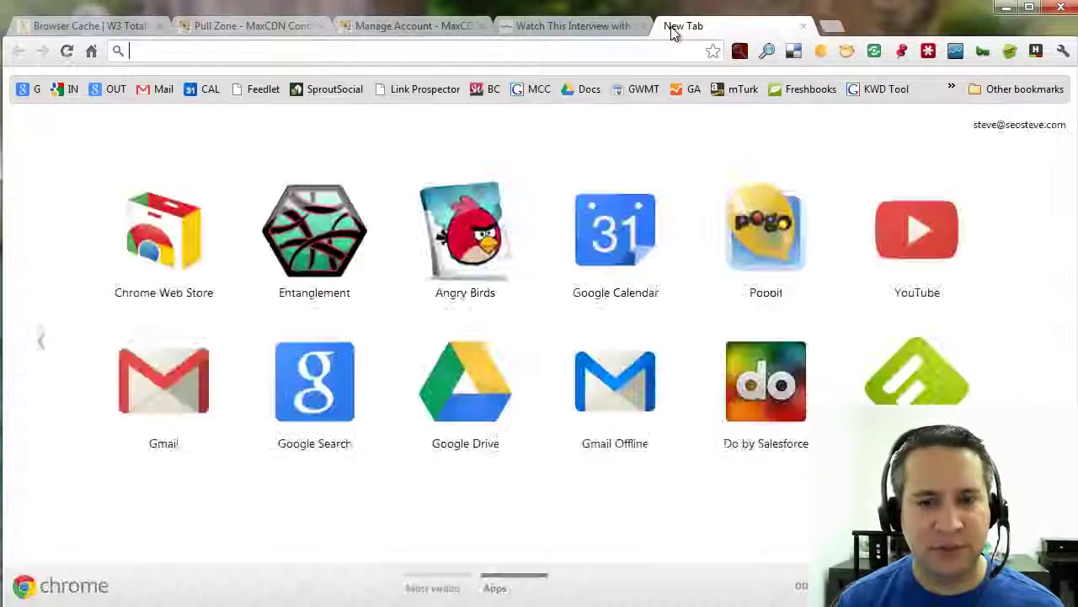
{"action": "type", "text": "http:/"}
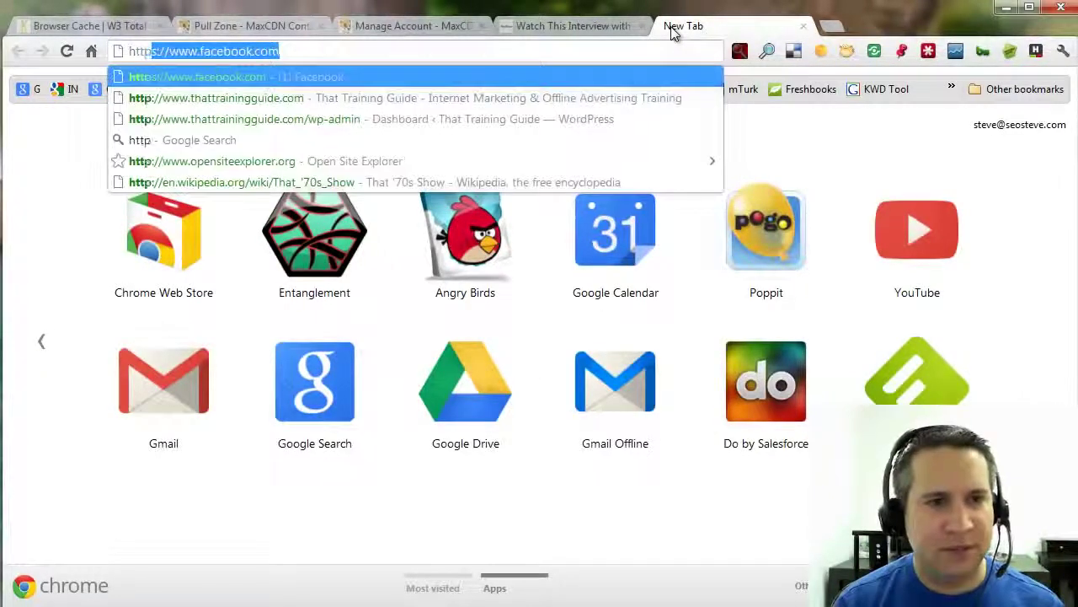
{"action": "type", "text": "/www.we"}
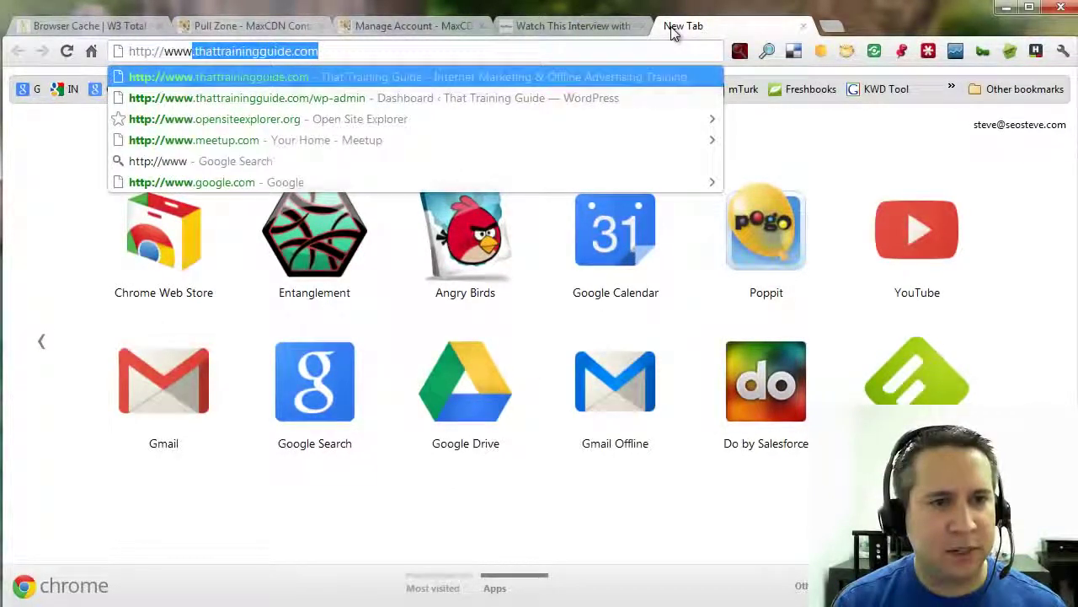
{"action": "type", "text": "b"}
{"action": "key", "text": "Return"}
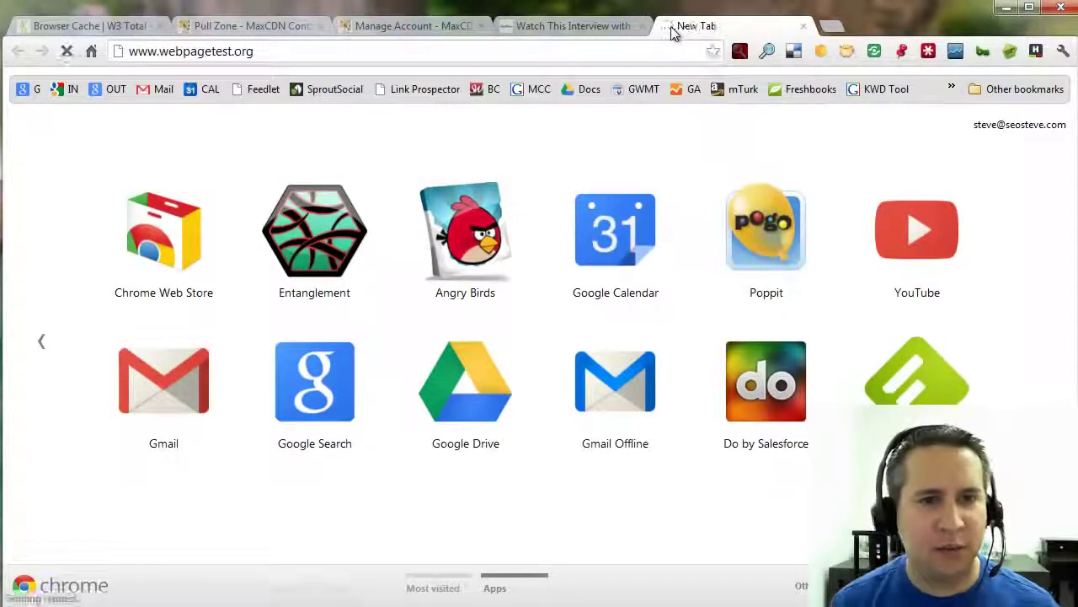
Test the Neil Patel interview post's URL from the Los Angeles location.
{"action": "left_click", "coordinate": [516, 26]}
{"action": "left_click", "coordinate": [426, 50]}
{"action": "key", "text": "ctrl+c"}
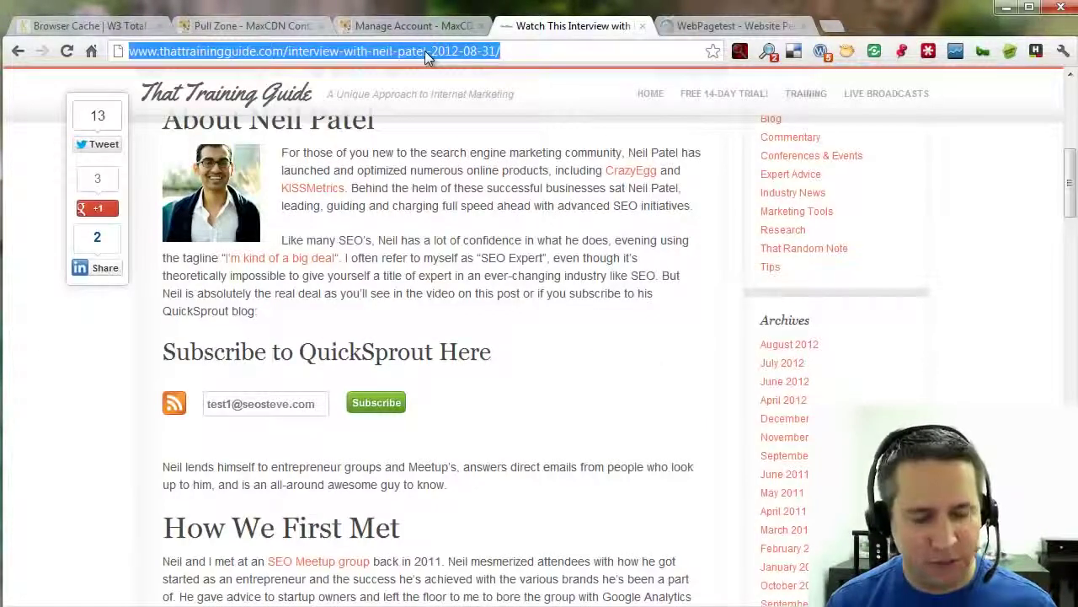
{"action": "left_click", "coordinate": [726, 26]}
{"action": "left_click", "coordinate": [414, 294]}
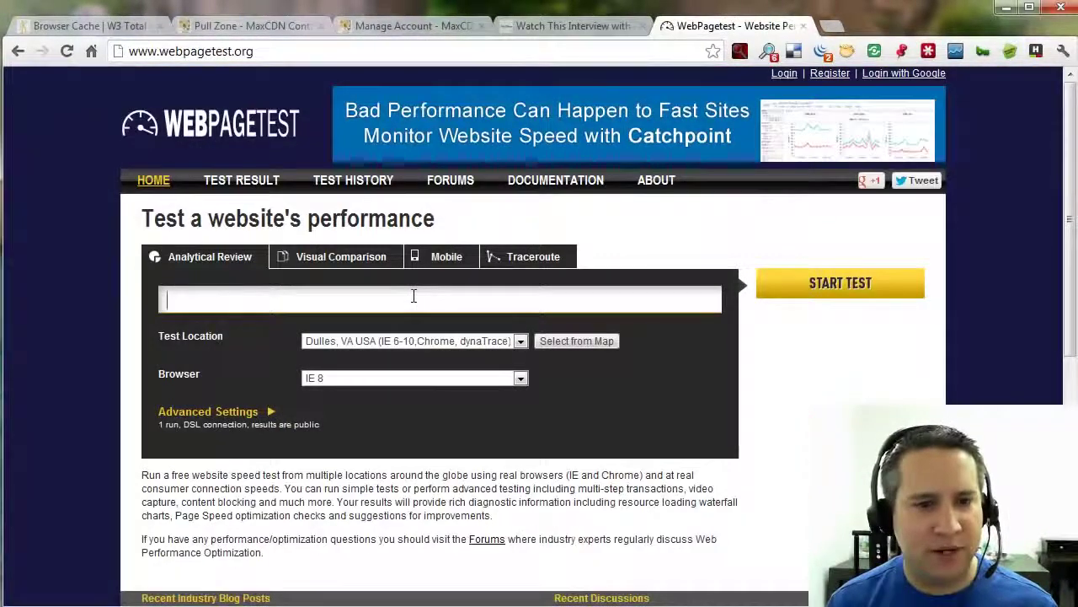
{"action": "key", "text": "ctrl+v"}
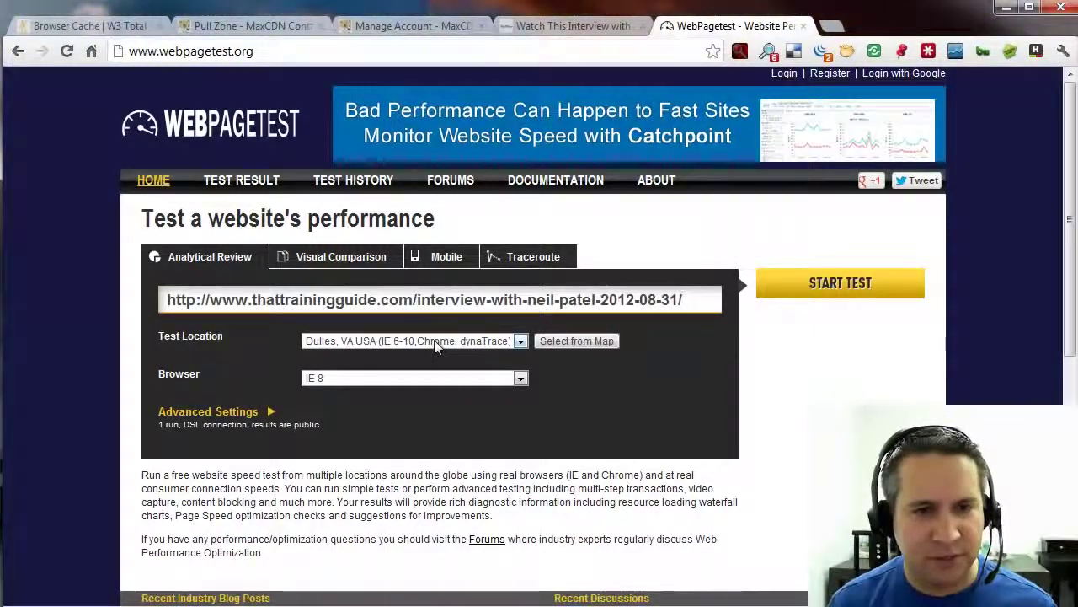
{"action": "left_click", "coordinate": [429, 342]}
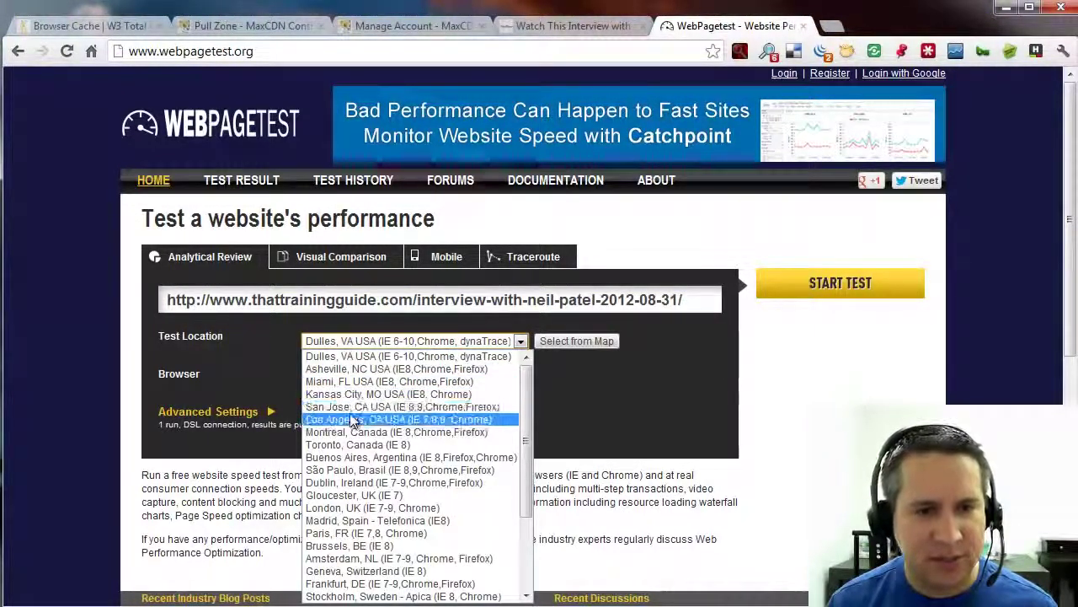
{"action": "left_click", "coordinate": [396, 419]}
{"action": "left_click", "coordinate": [832, 282]}
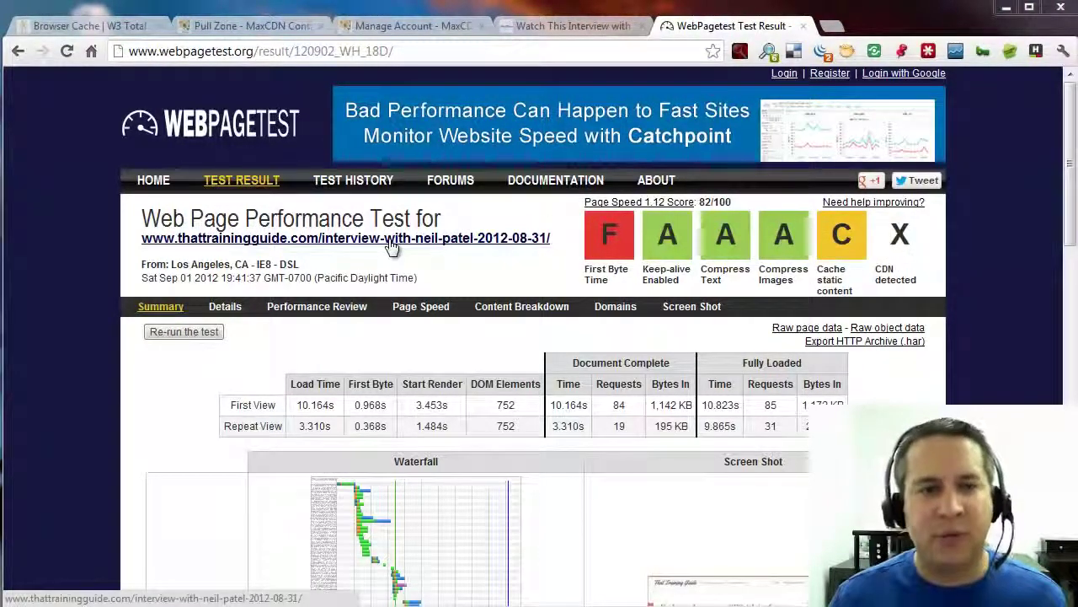
Re-run the WebPageTest test on the Neil Patel interview post.
{"action": "left_click", "coordinate": [199, 334]}
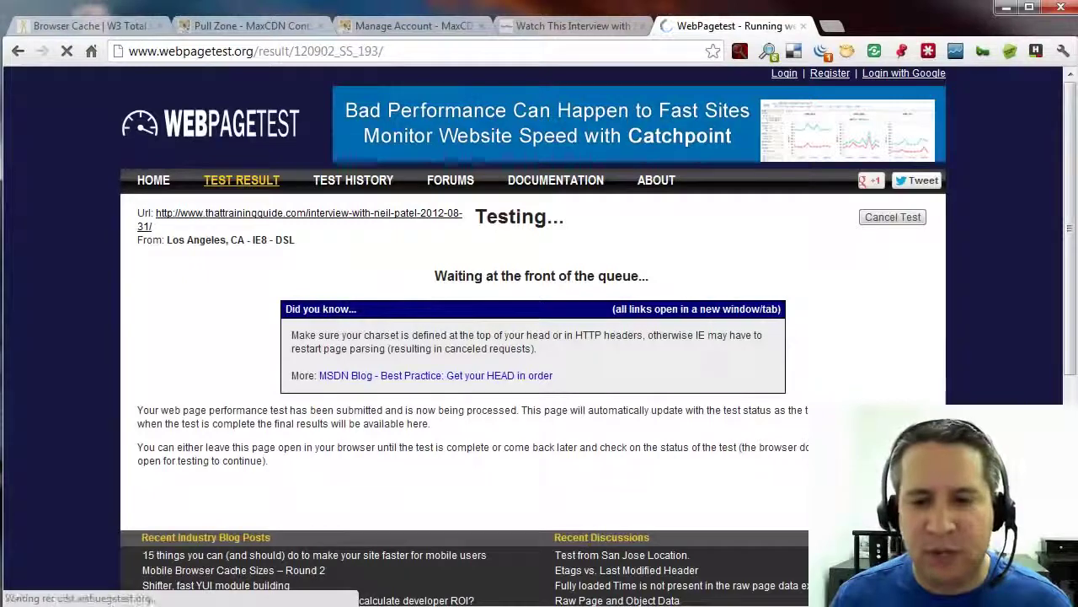